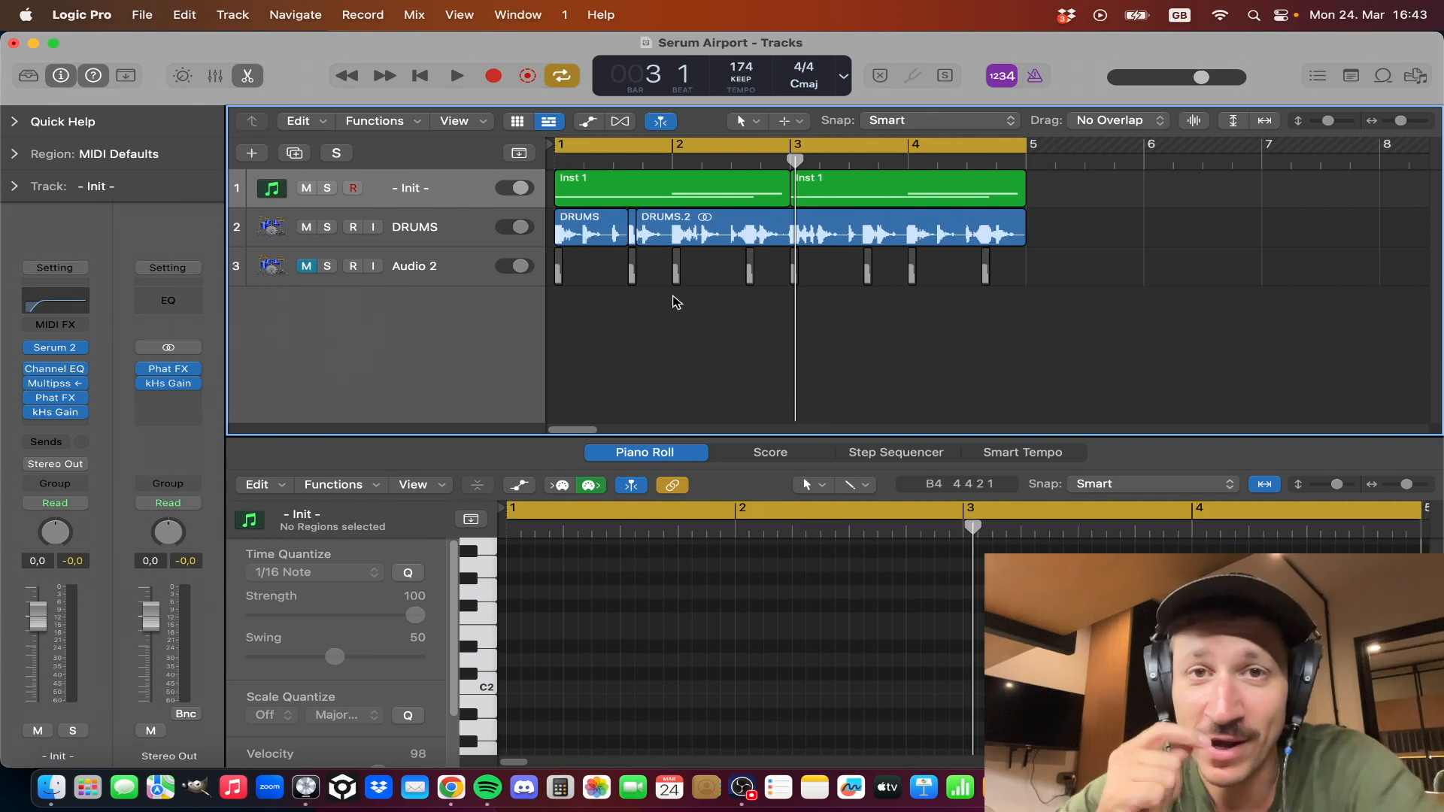
# Step: Play the full drum and bass loop, stop it and return the playhead to the start of the project
pyautogui.press('space')
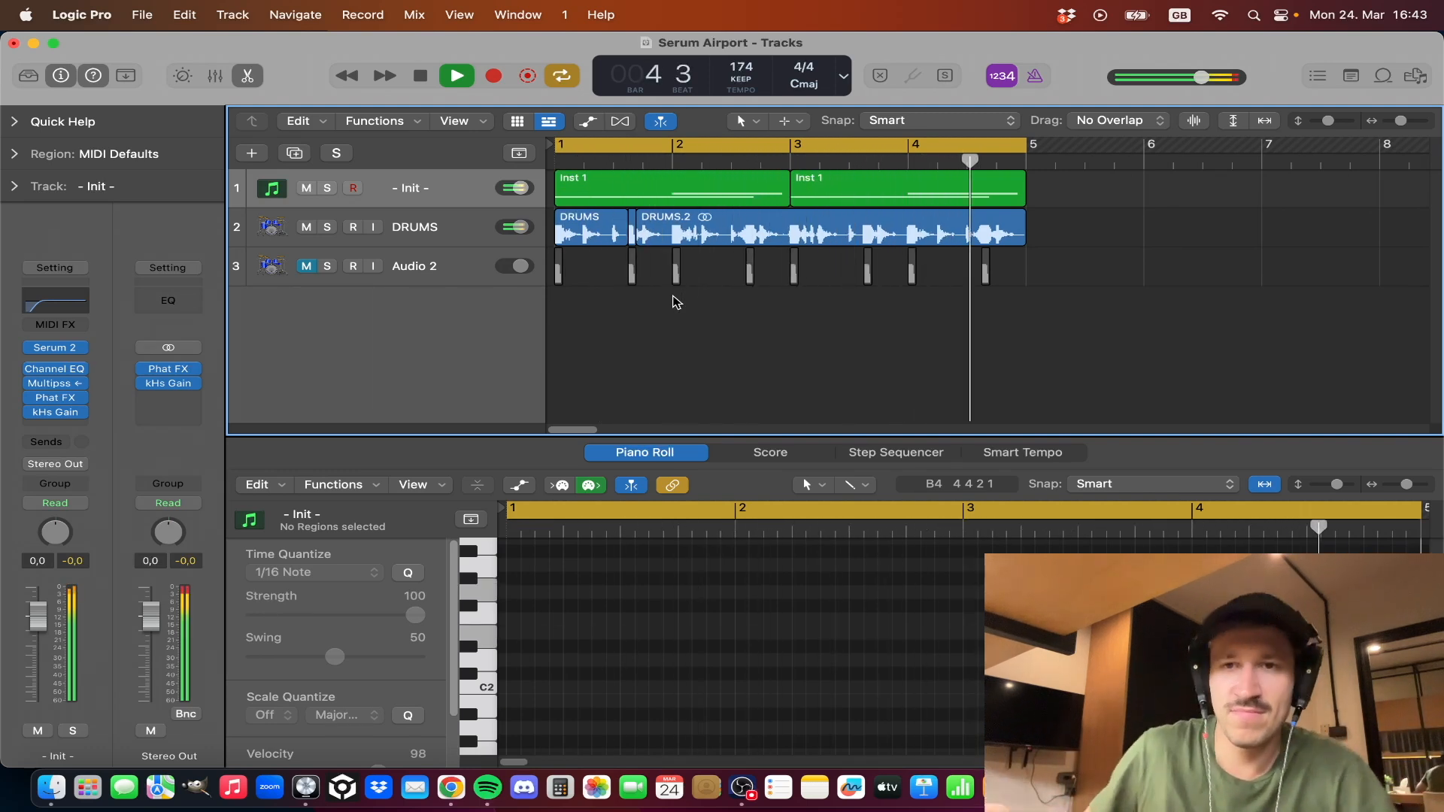
pyautogui.press('space')
pyautogui.press('Return')
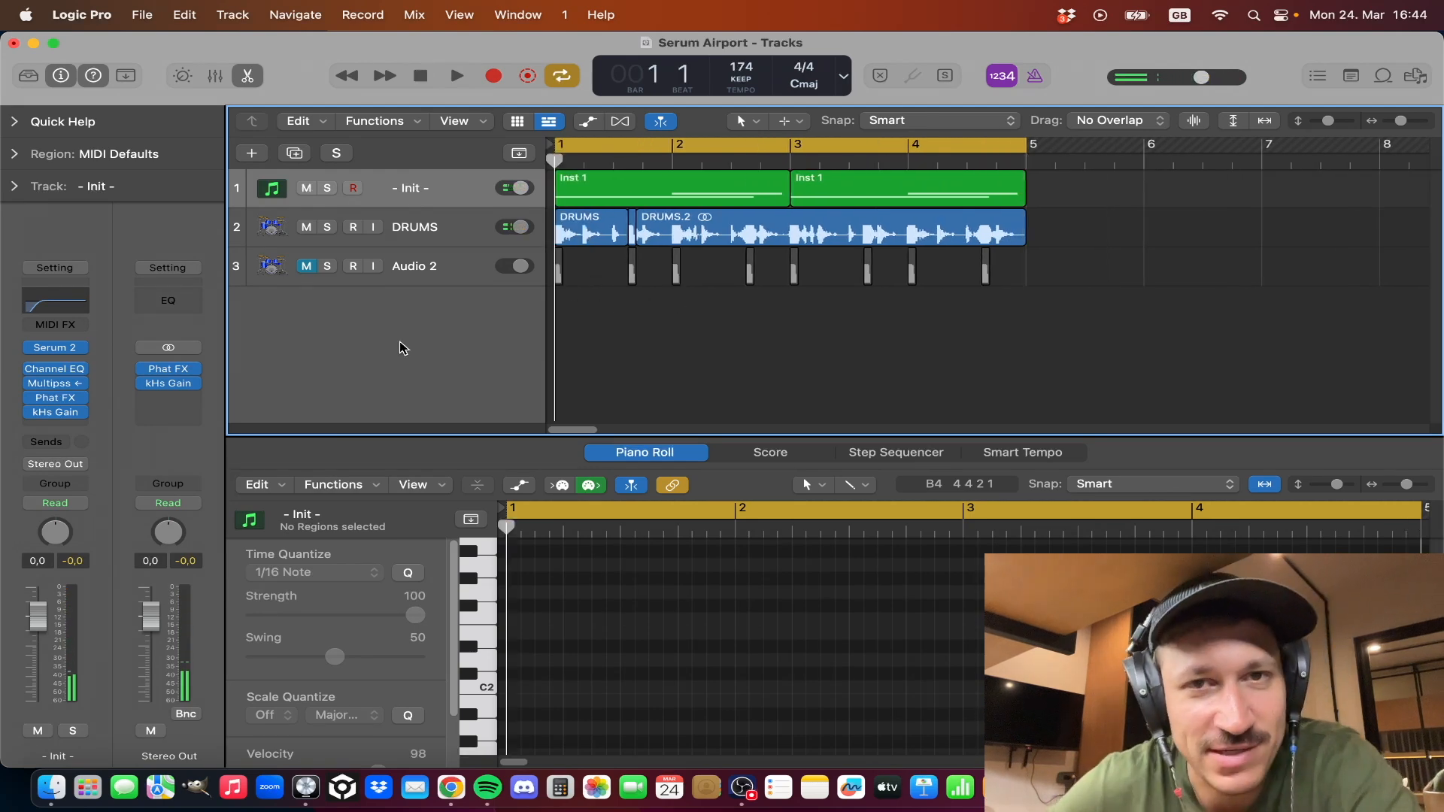
# Step: Examine the Channel EQ settings on the Init track and the effect chain of the DRUMS track
pyautogui.click(53, 372)
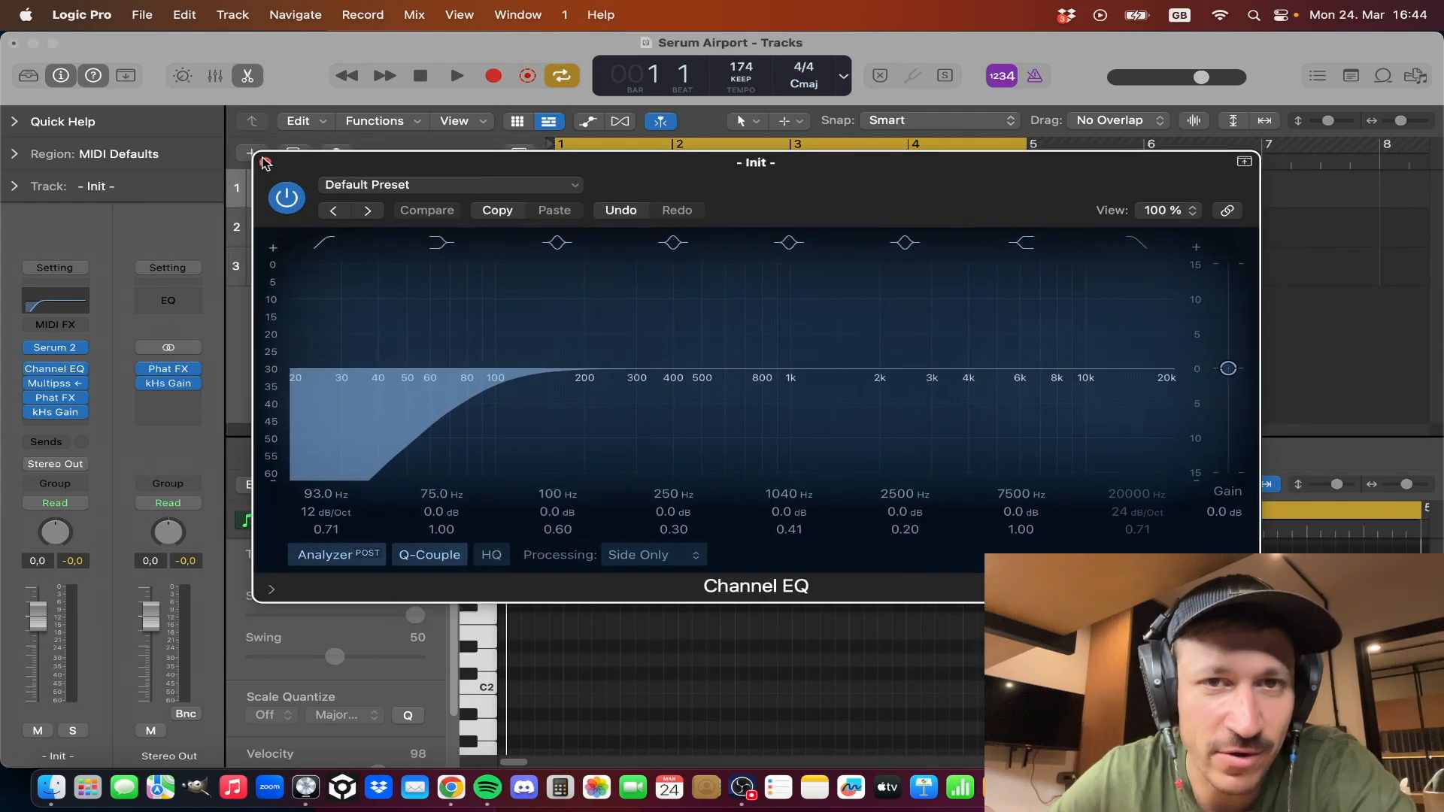
pyautogui.click(264, 162)
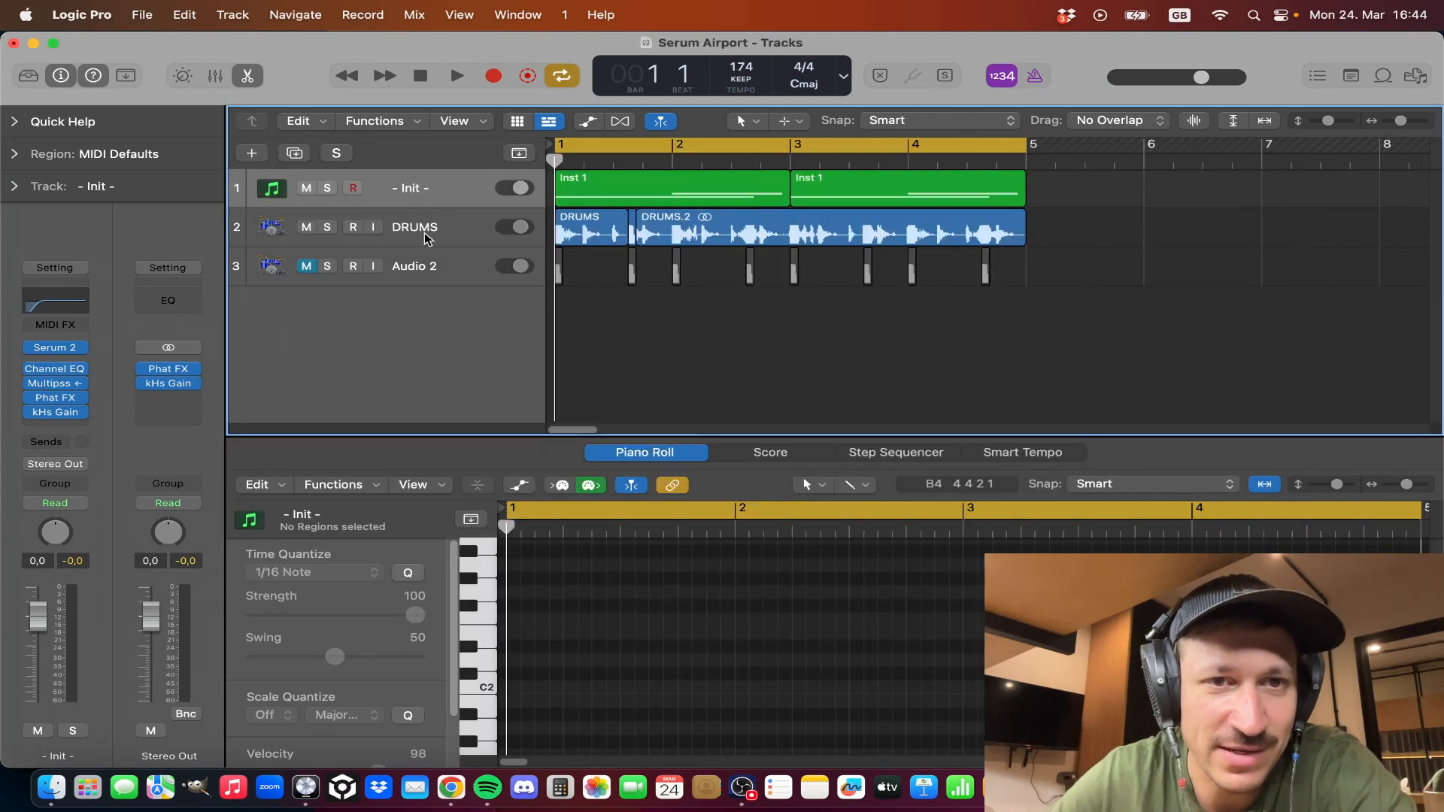
pyautogui.click(430, 227)
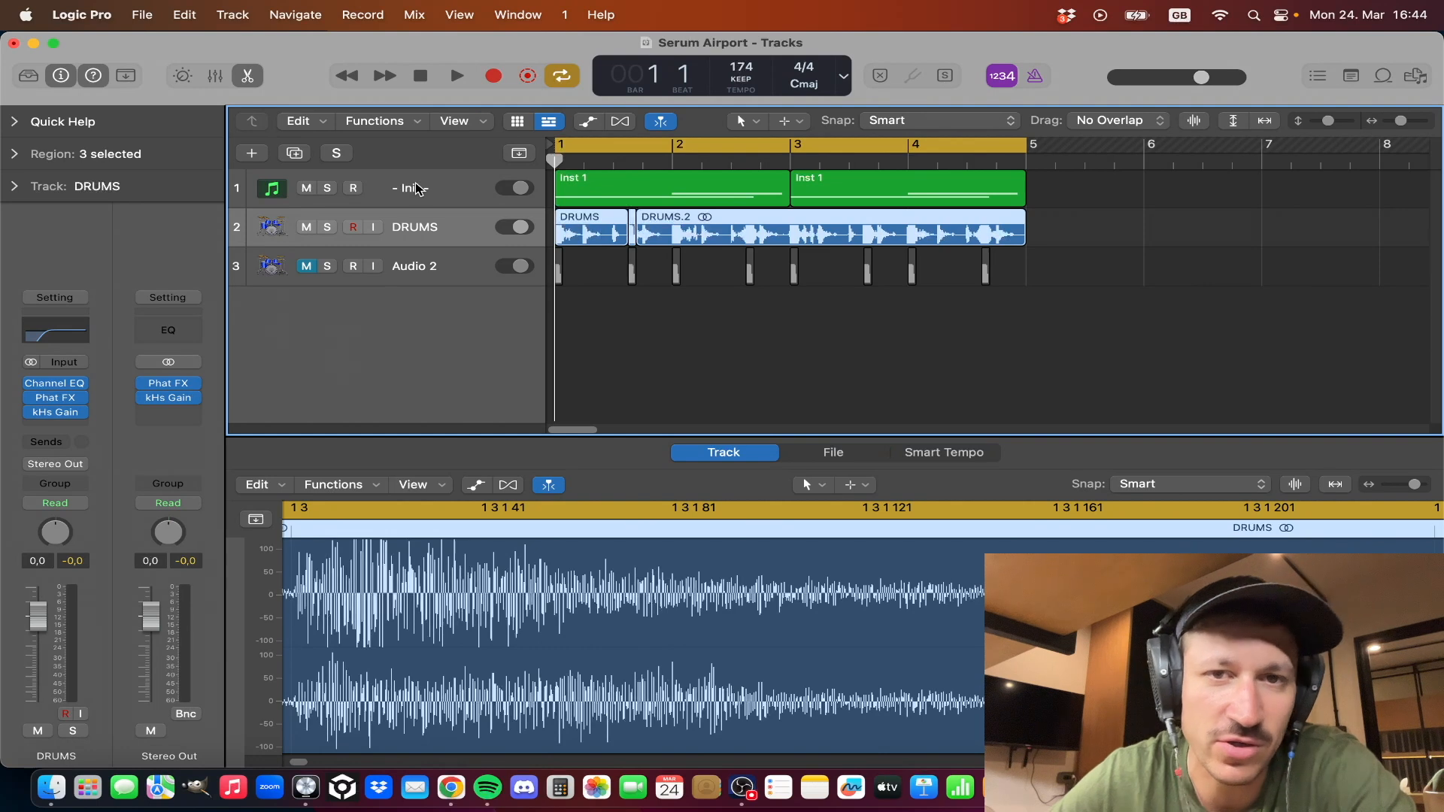
pyautogui.click(412, 187)
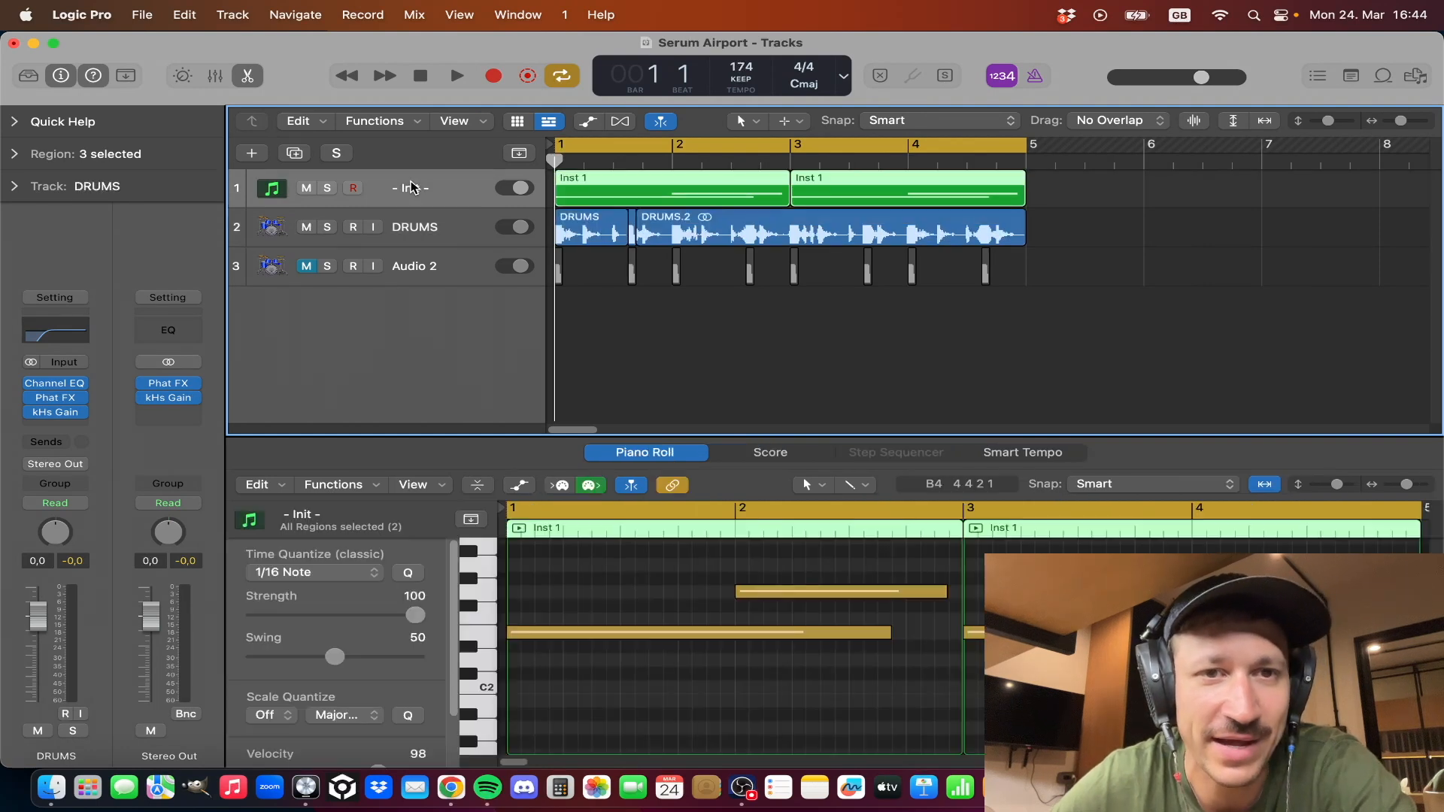
# Step: Examine the sidechained compressor in Multipass on the Init track while the loop plays
pyautogui.click(66, 385)
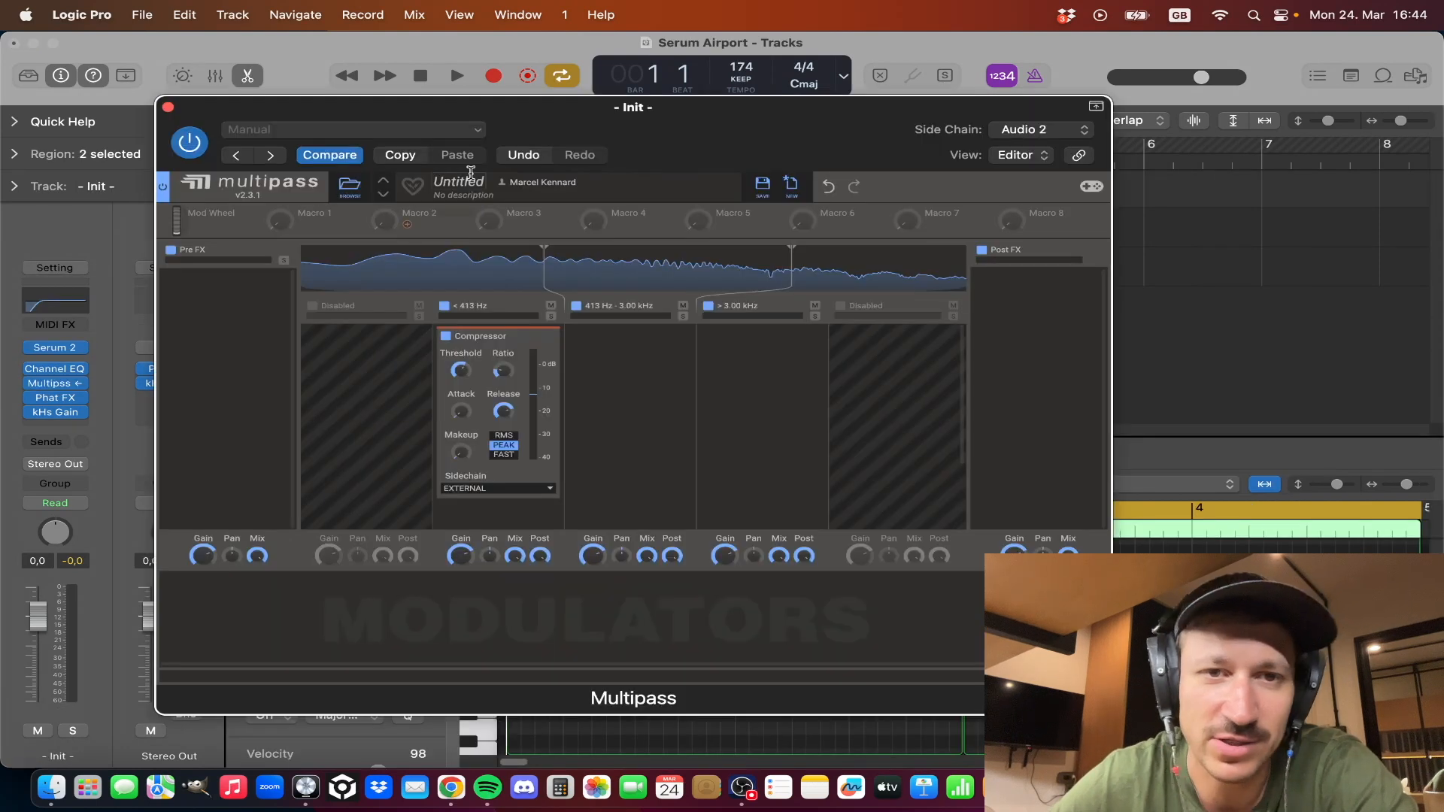
pyautogui.moveTo(490, 112); pyautogui.dragTo(463, 99)
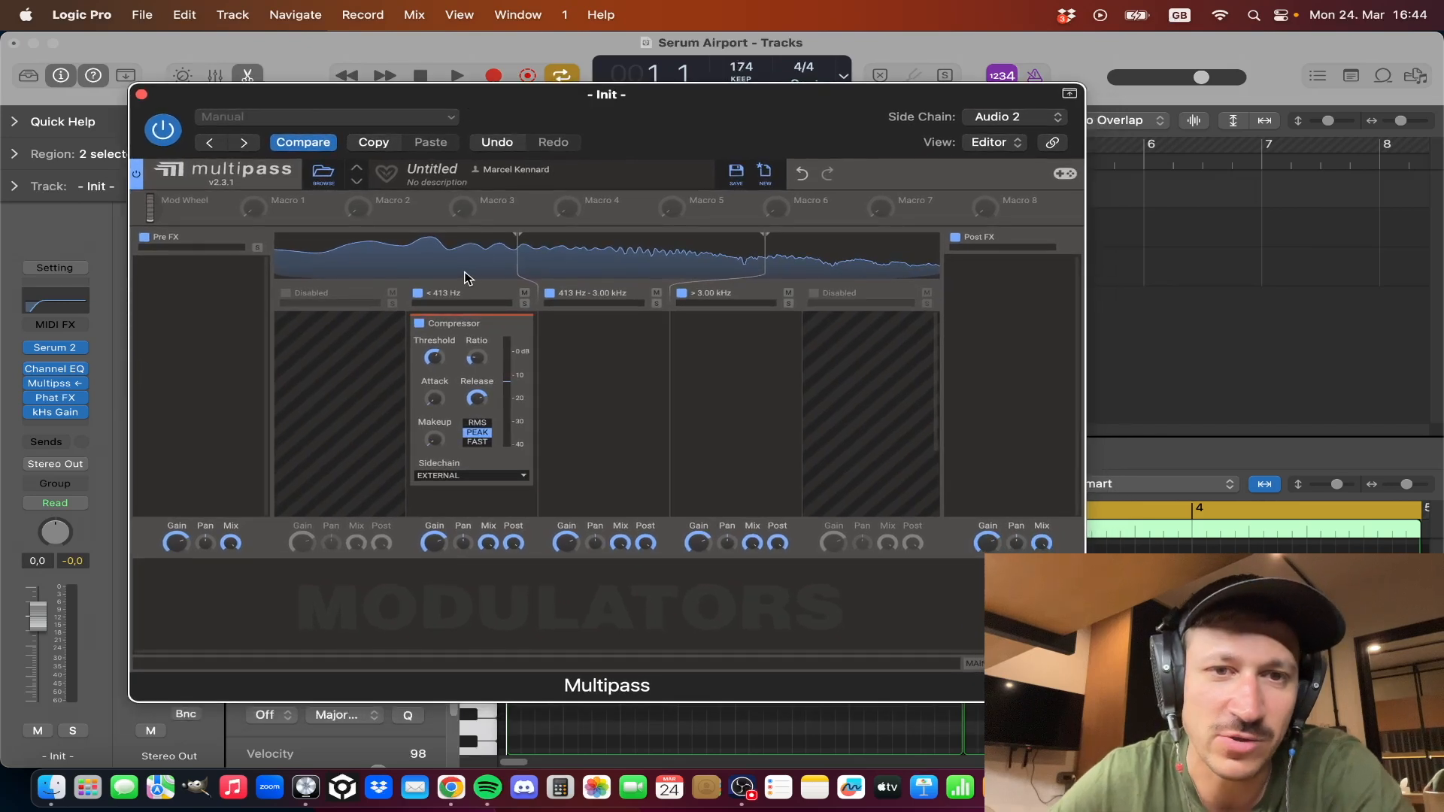
pyautogui.press('space')
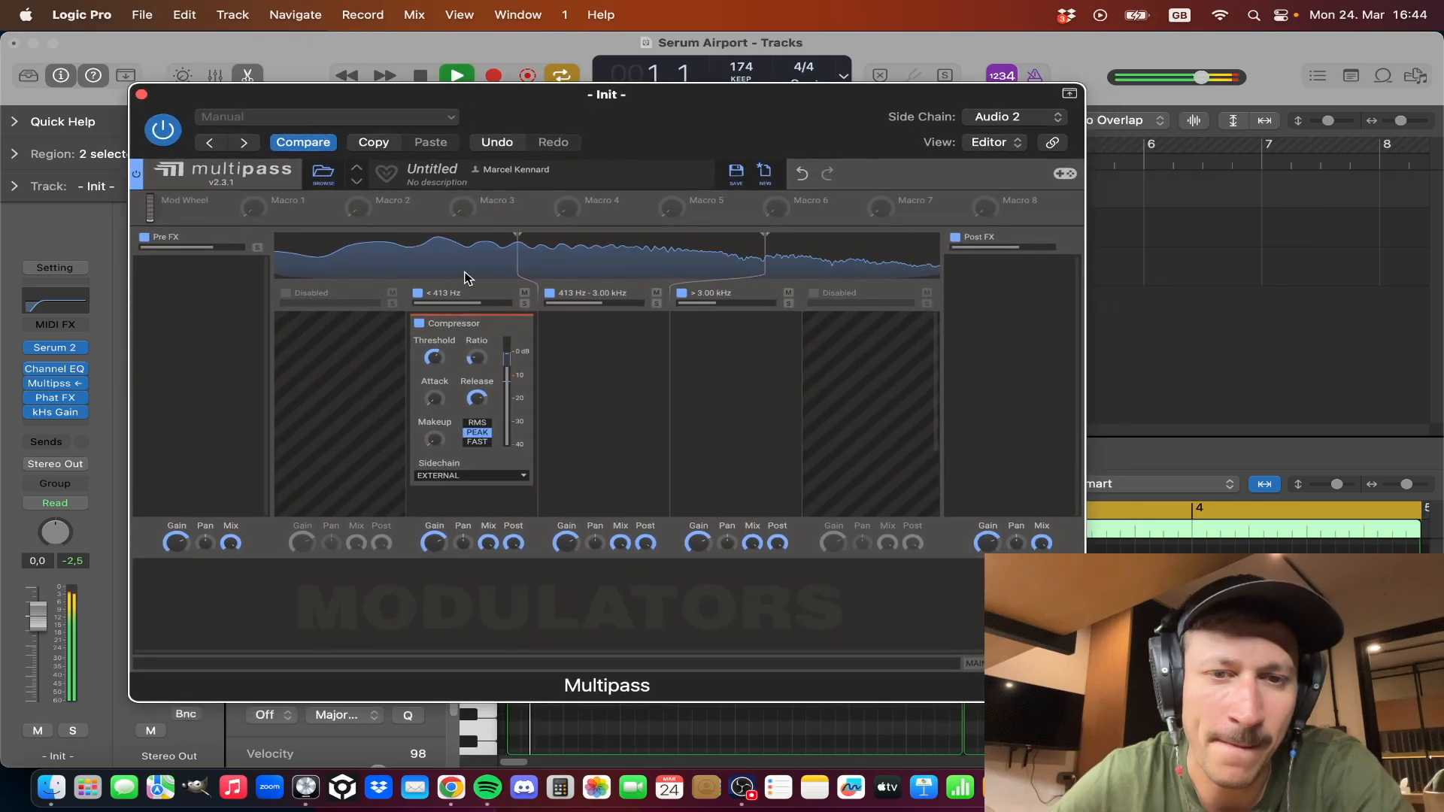
pyautogui.press('space')
pyautogui.click(141, 94)
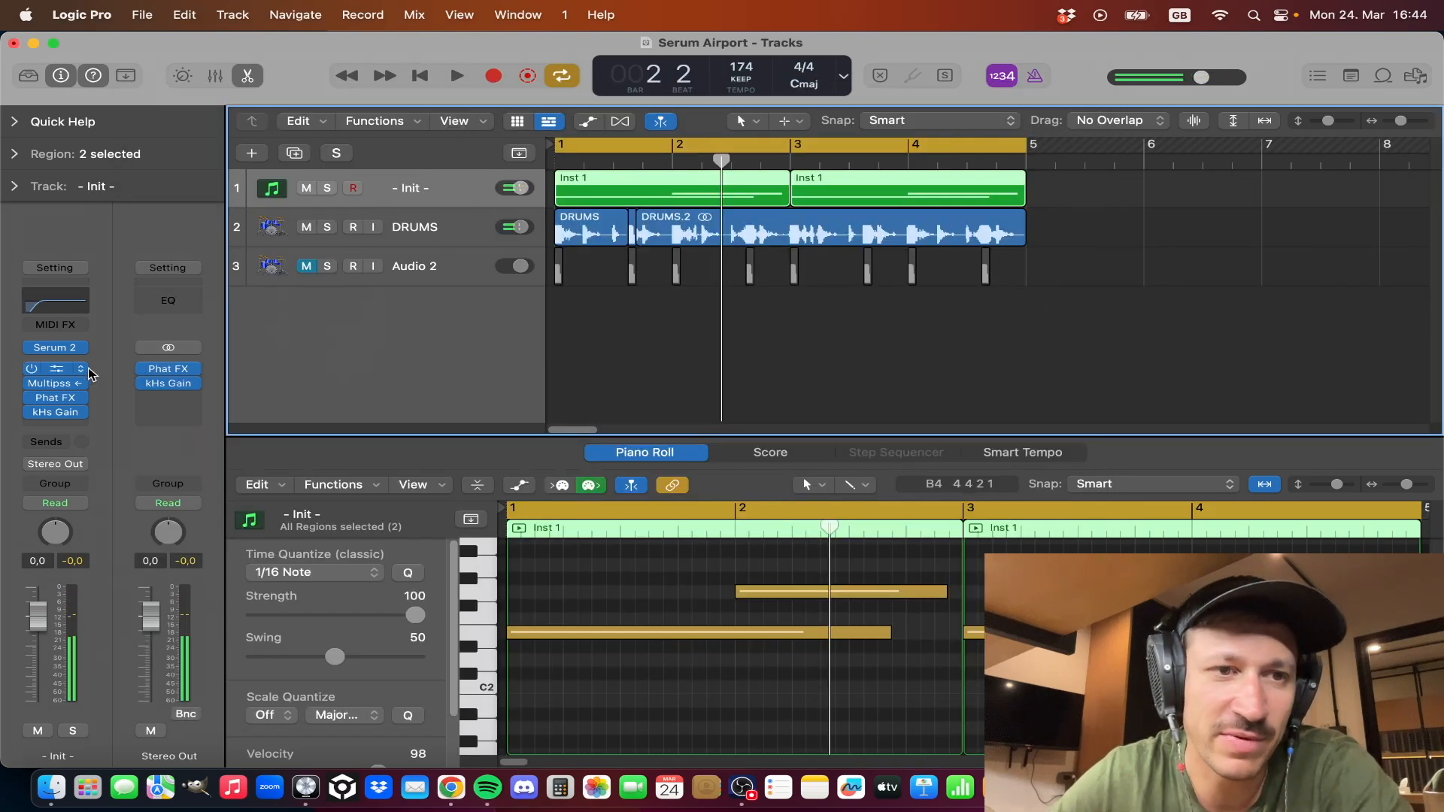
# Step: Bypass Multipass and Channel EQ on the Init track, solo the track and play it back
pyautogui.click(31, 384)
pyautogui.click(31, 369)
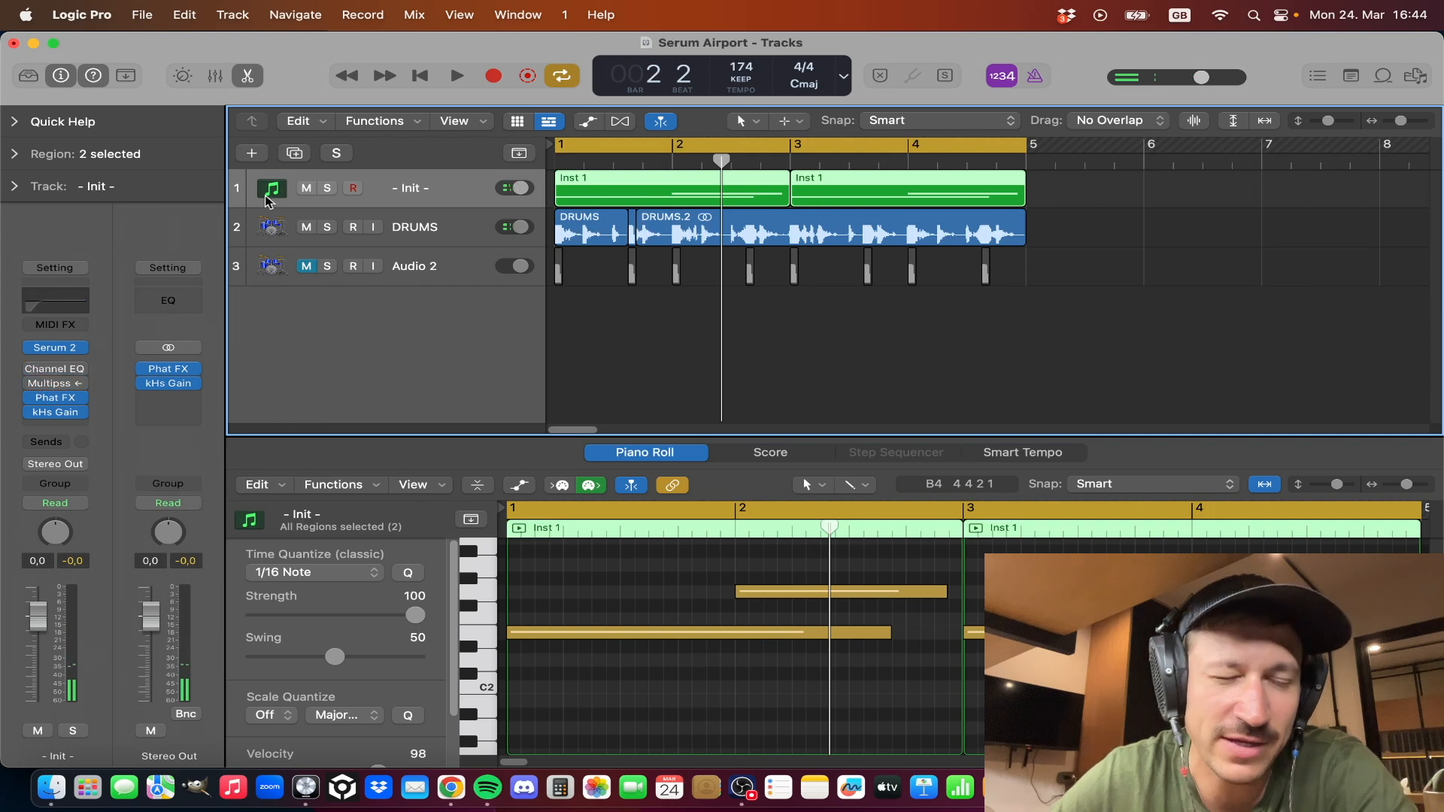
pyautogui.click(327, 188)
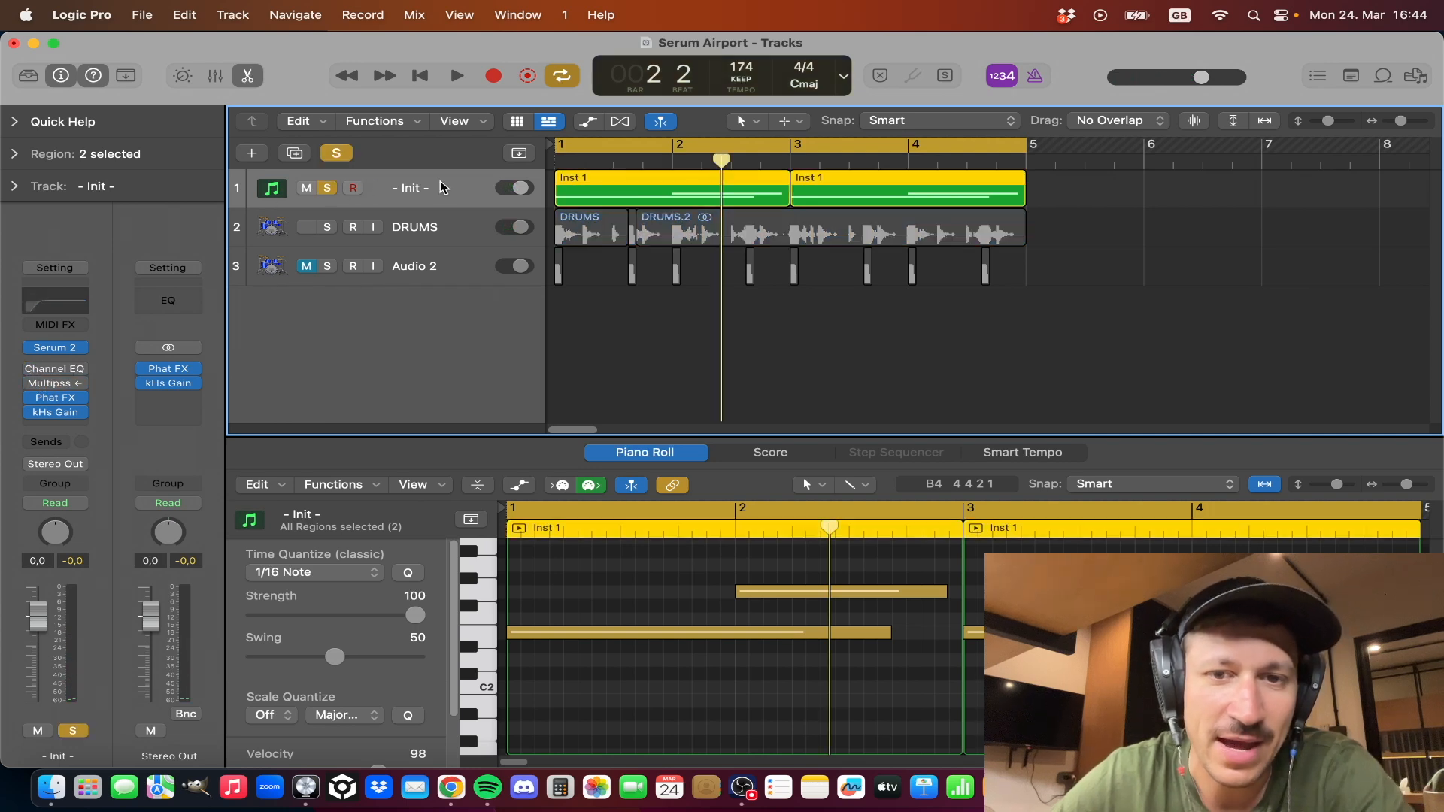
pyautogui.press('space')
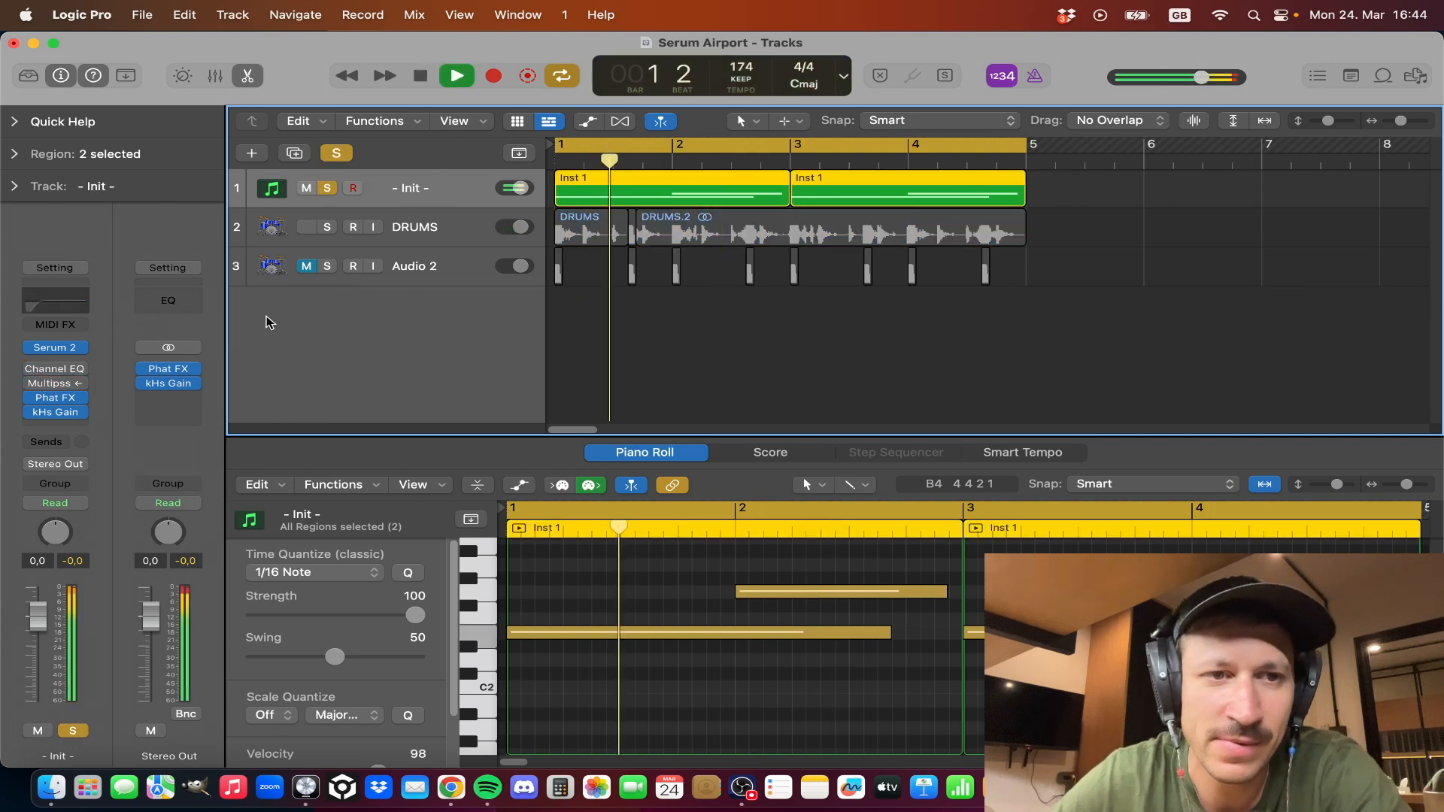
# Step: Open the Serum 2 instrument on the Init track and show its effects rack
pyautogui.click(67, 350)
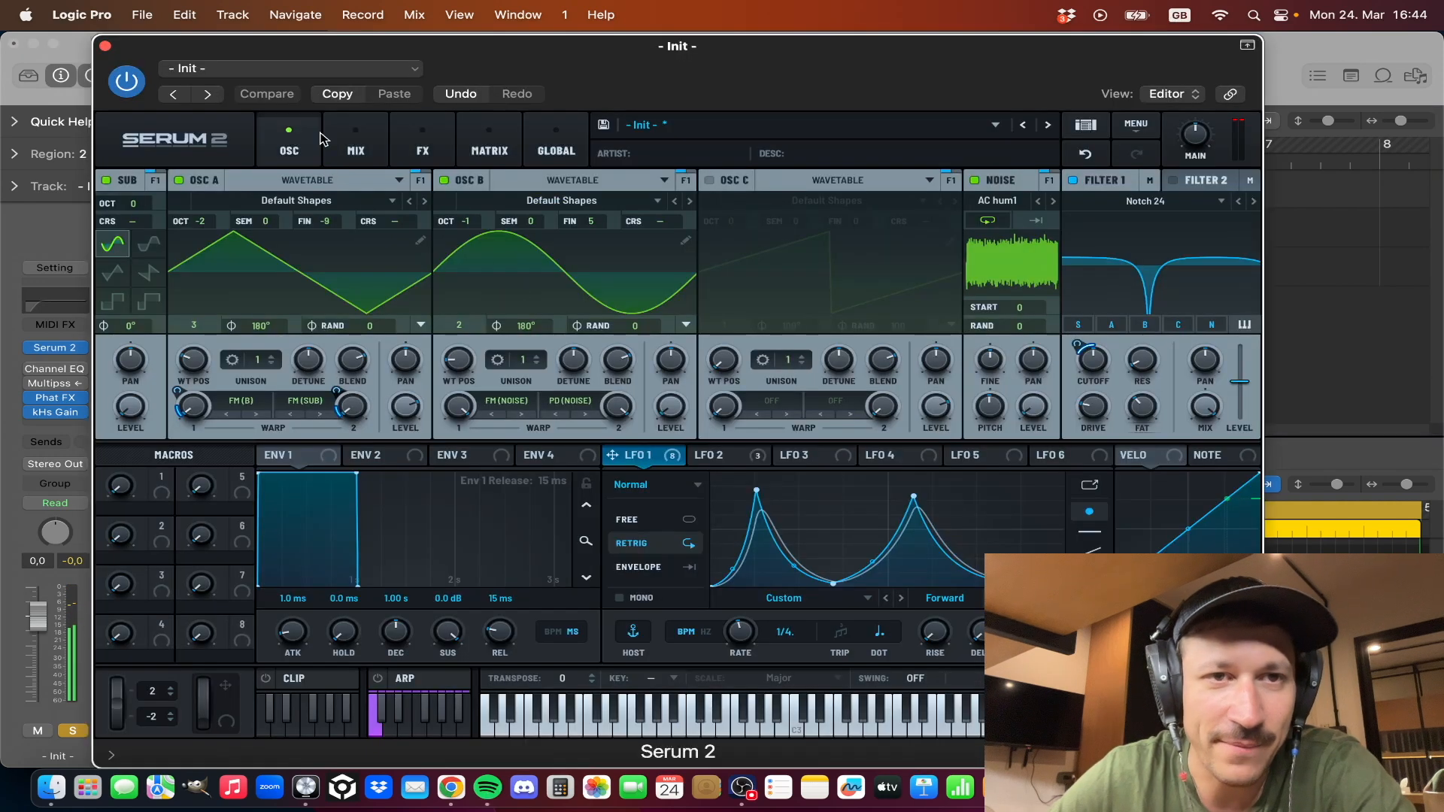
pyautogui.moveTo(345, 42); pyautogui.dragTo(236, 23)
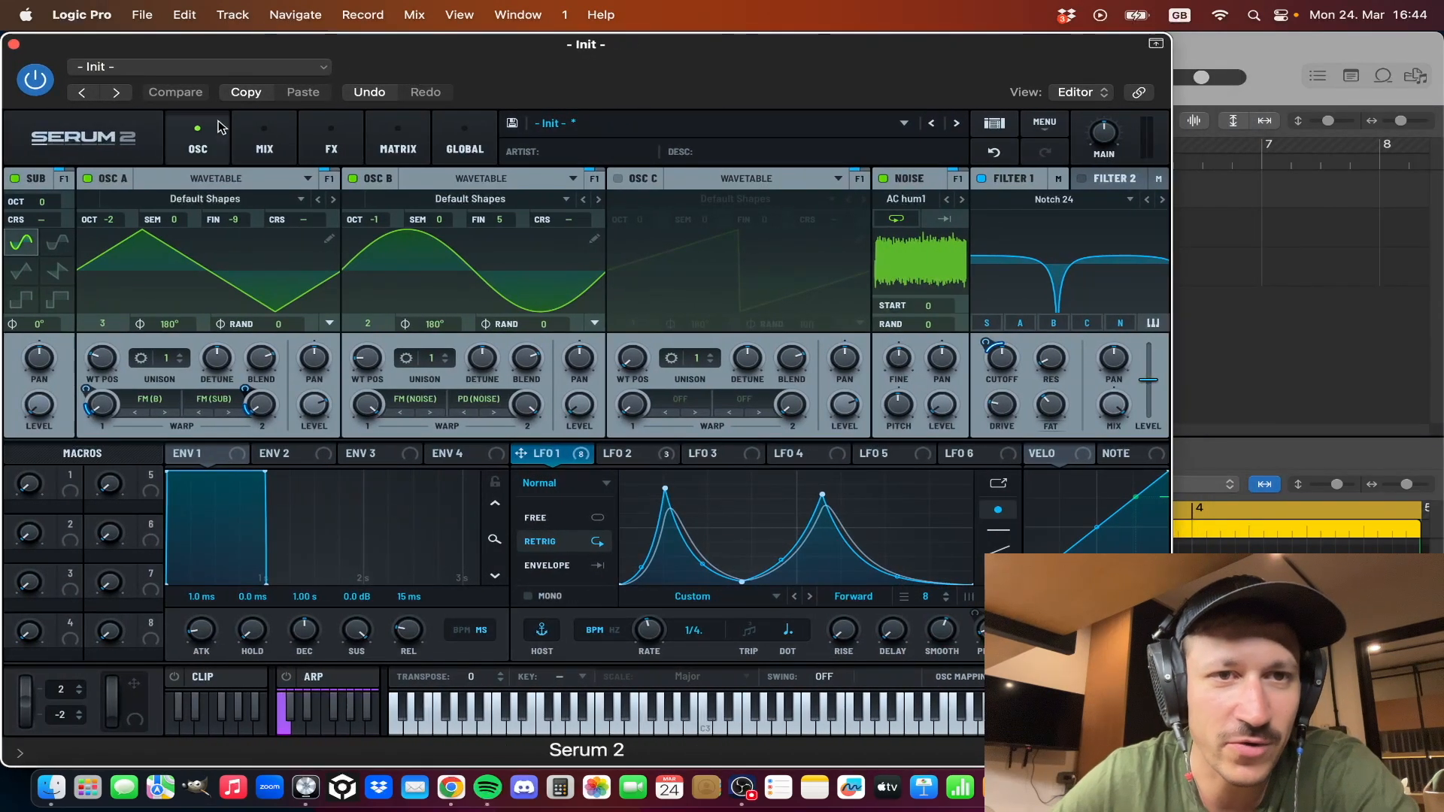
pyautogui.click(286, 140)
pyautogui.click(331, 141)
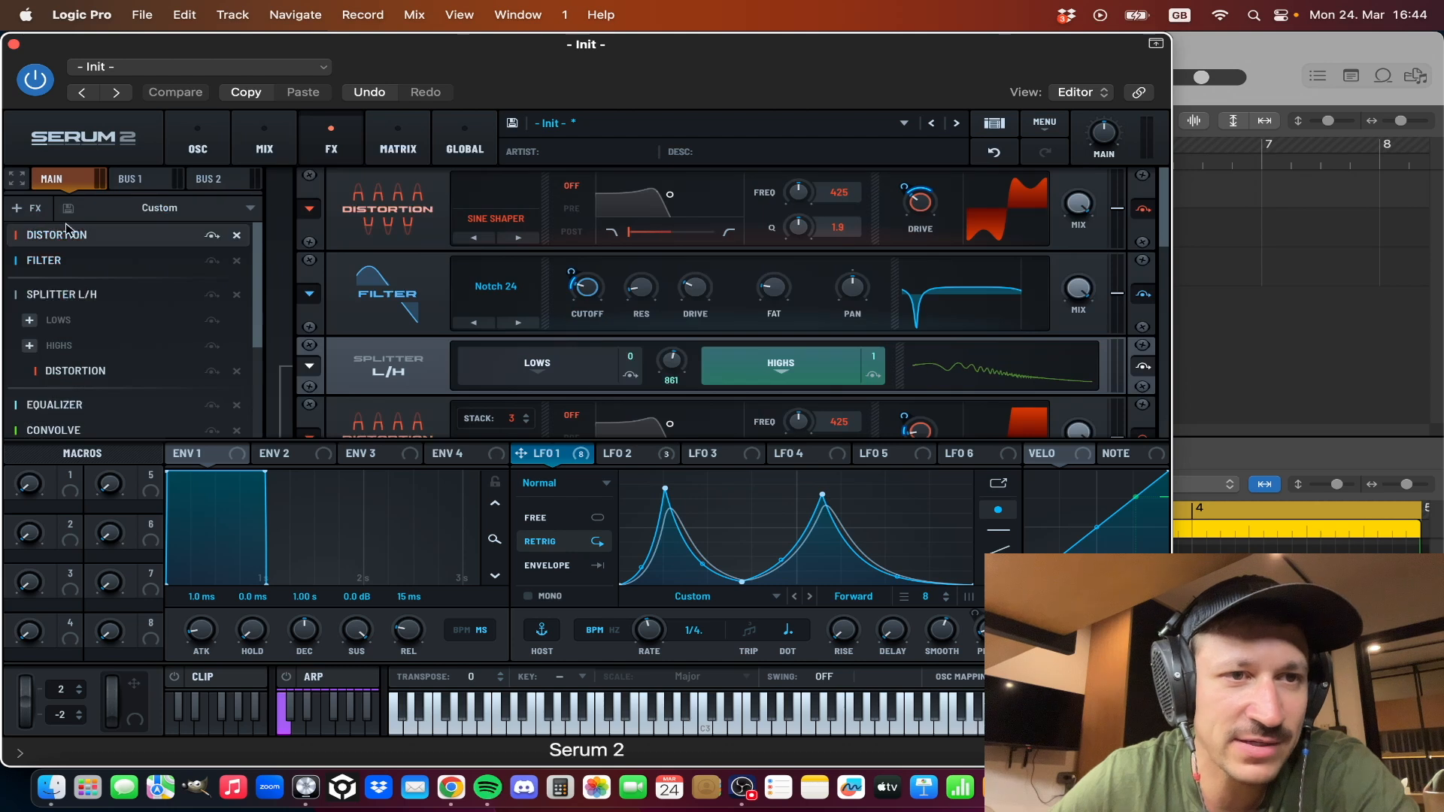
# Step: Bypass every effect in the main Serum 2 rack, from the first Distortion and Filter through the final Equalizer
pyautogui.scroll(-5, 102, 378)
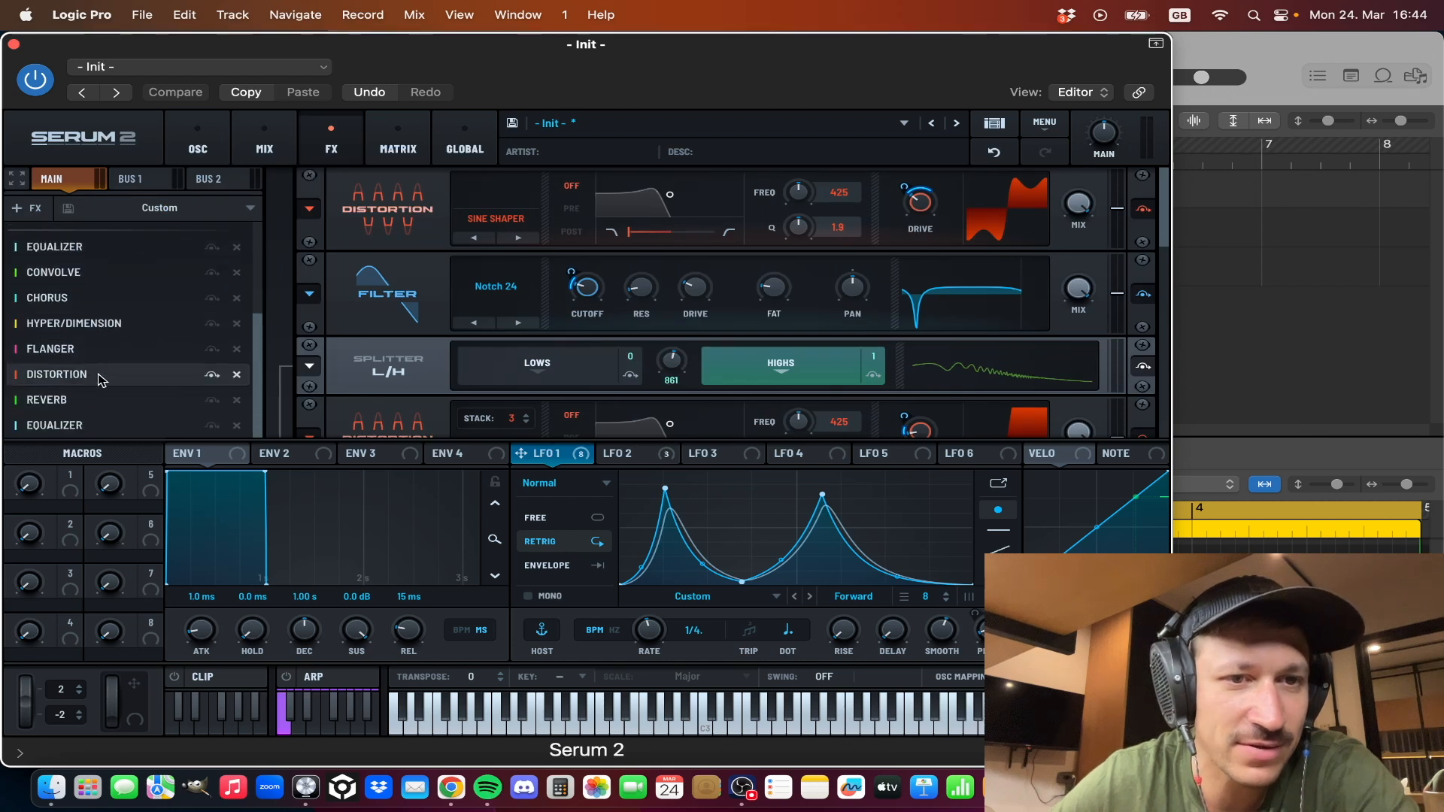
pyautogui.click(212, 425)
pyautogui.click(212, 400)
pyautogui.click(212, 375)
pyautogui.click(212, 349)
pyautogui.click(212, 323)
pyautogui.click(213, 297)
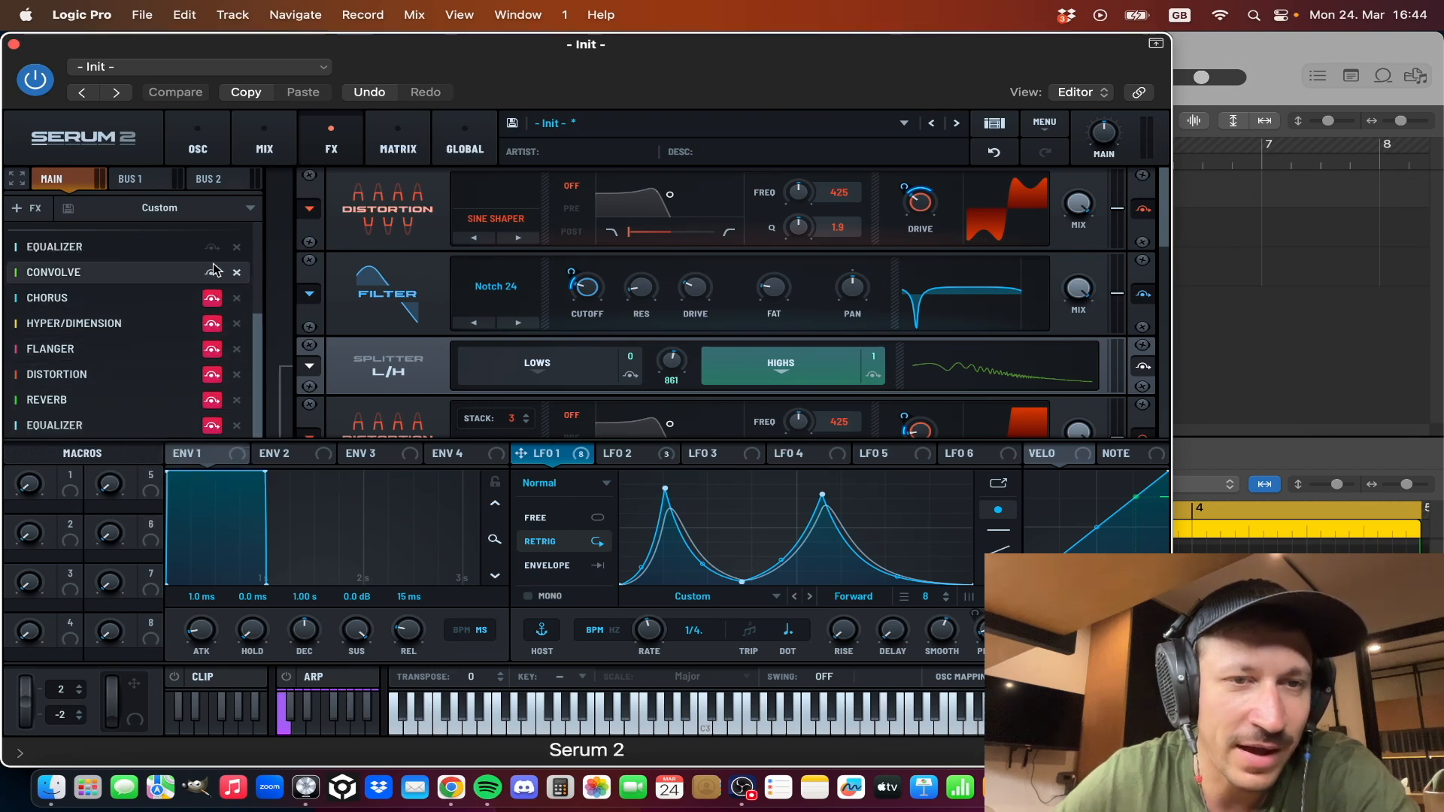
pyautogui.click(212, 272)
pyautogui.click(212, 247)
pyautogui.scroll(5, 218, 338)
pyautogui.click(212, 294)
pyautogui.click(212, 235)
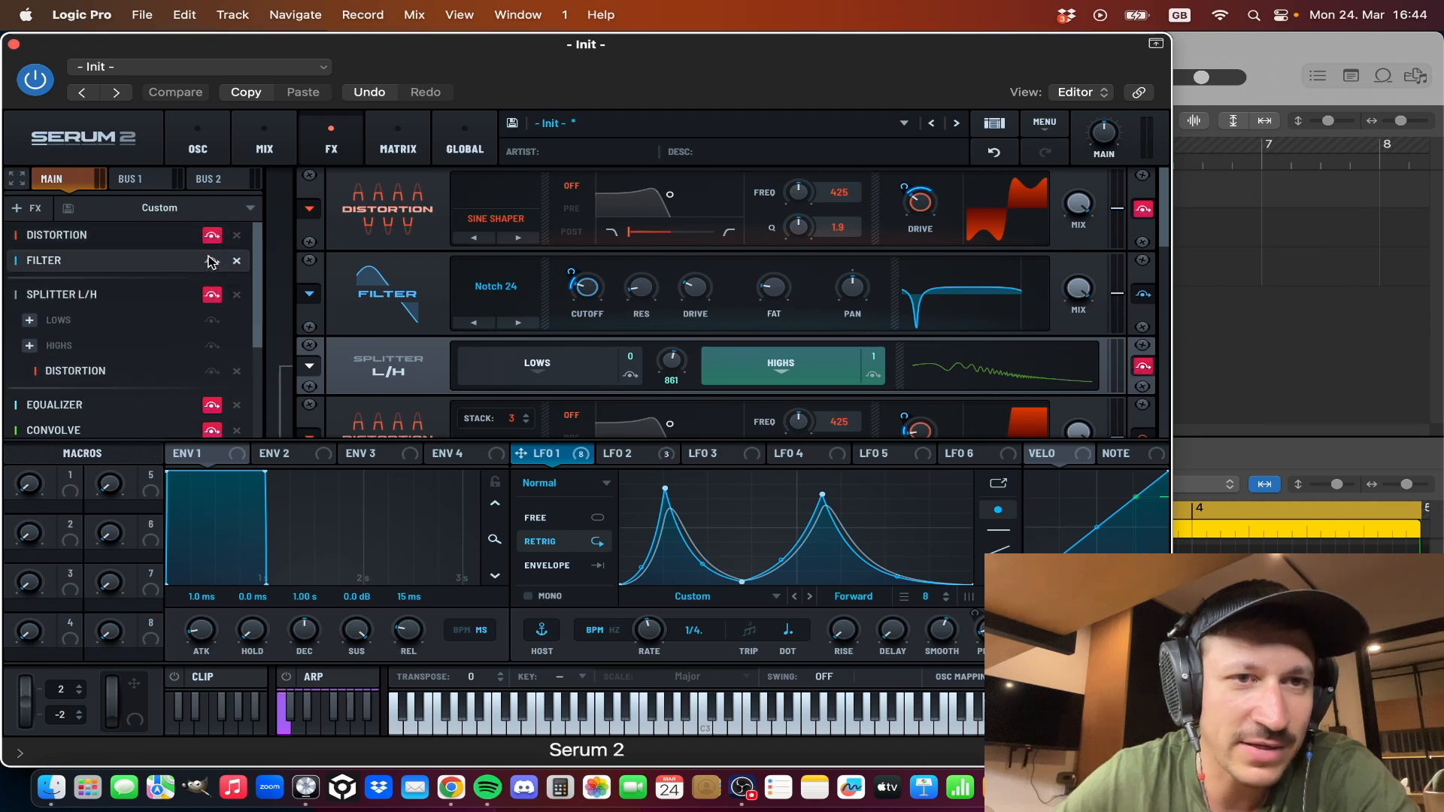
pyautogui.click(212, 261)
# Step: Return to the oscillator page and switch off Filter 1, Noise, oscillators B and A, and the Sub
pyautogui.click(198, 144)
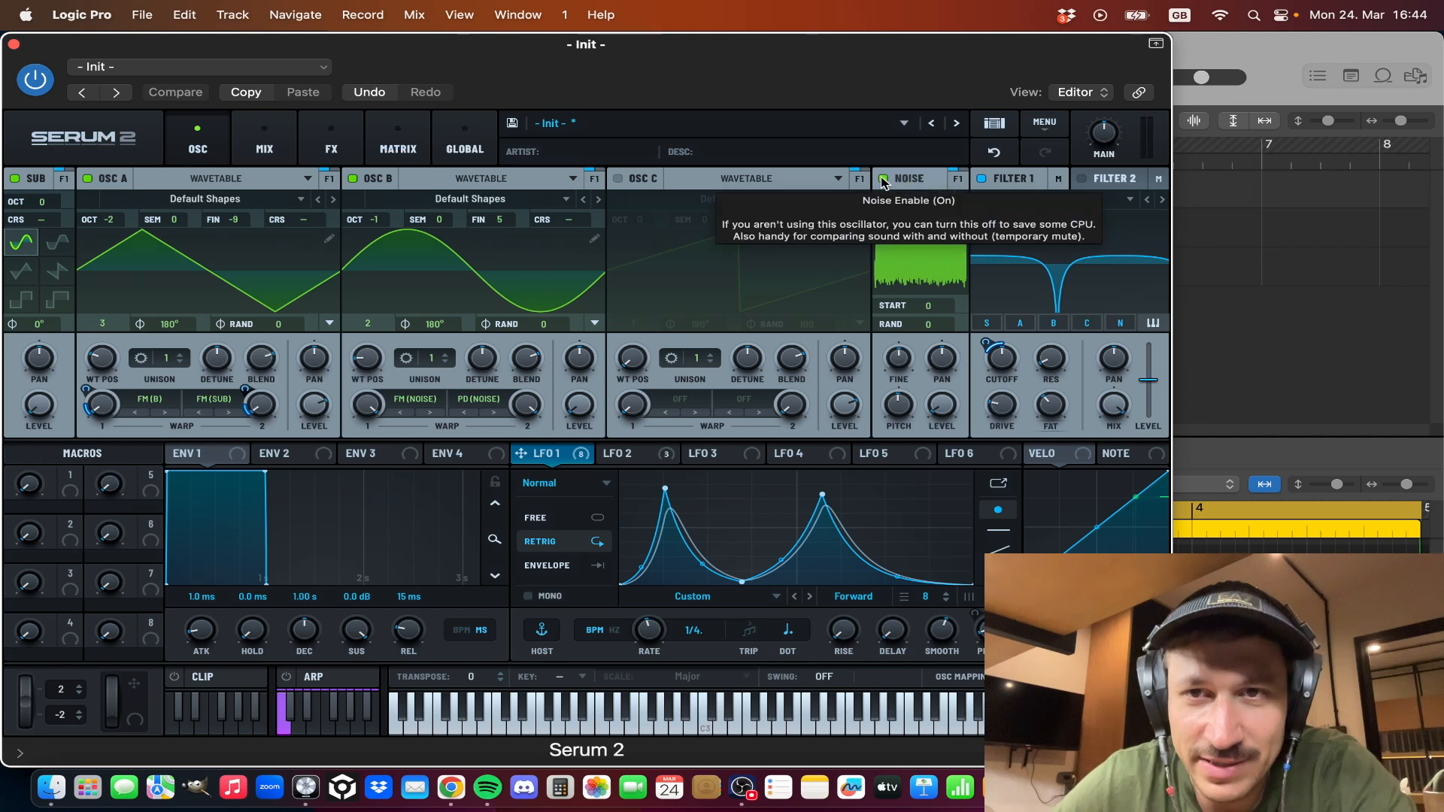
pyautogui.click(962, 179)
pyautogui.click(884, 180)
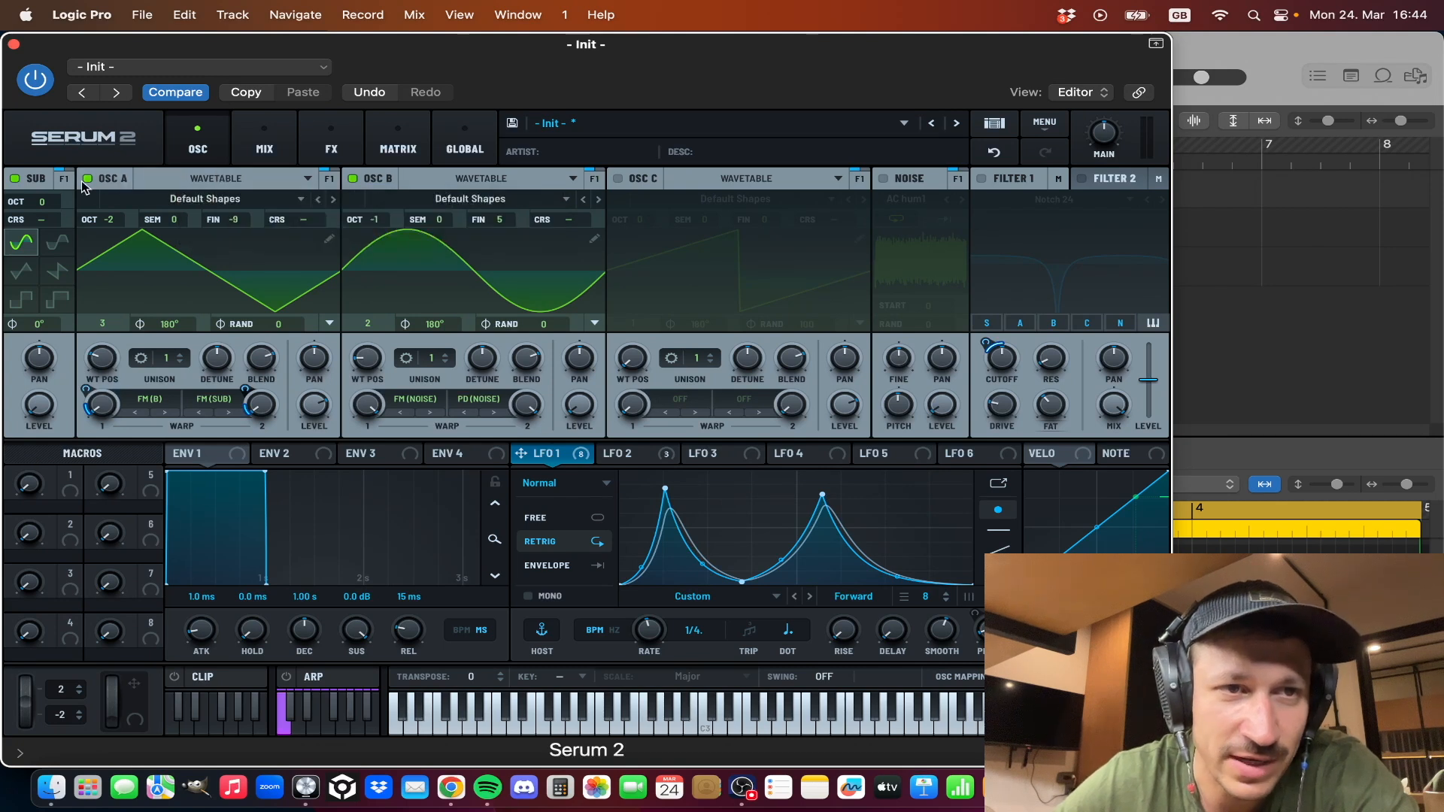
pyautogui.click(352, 179)
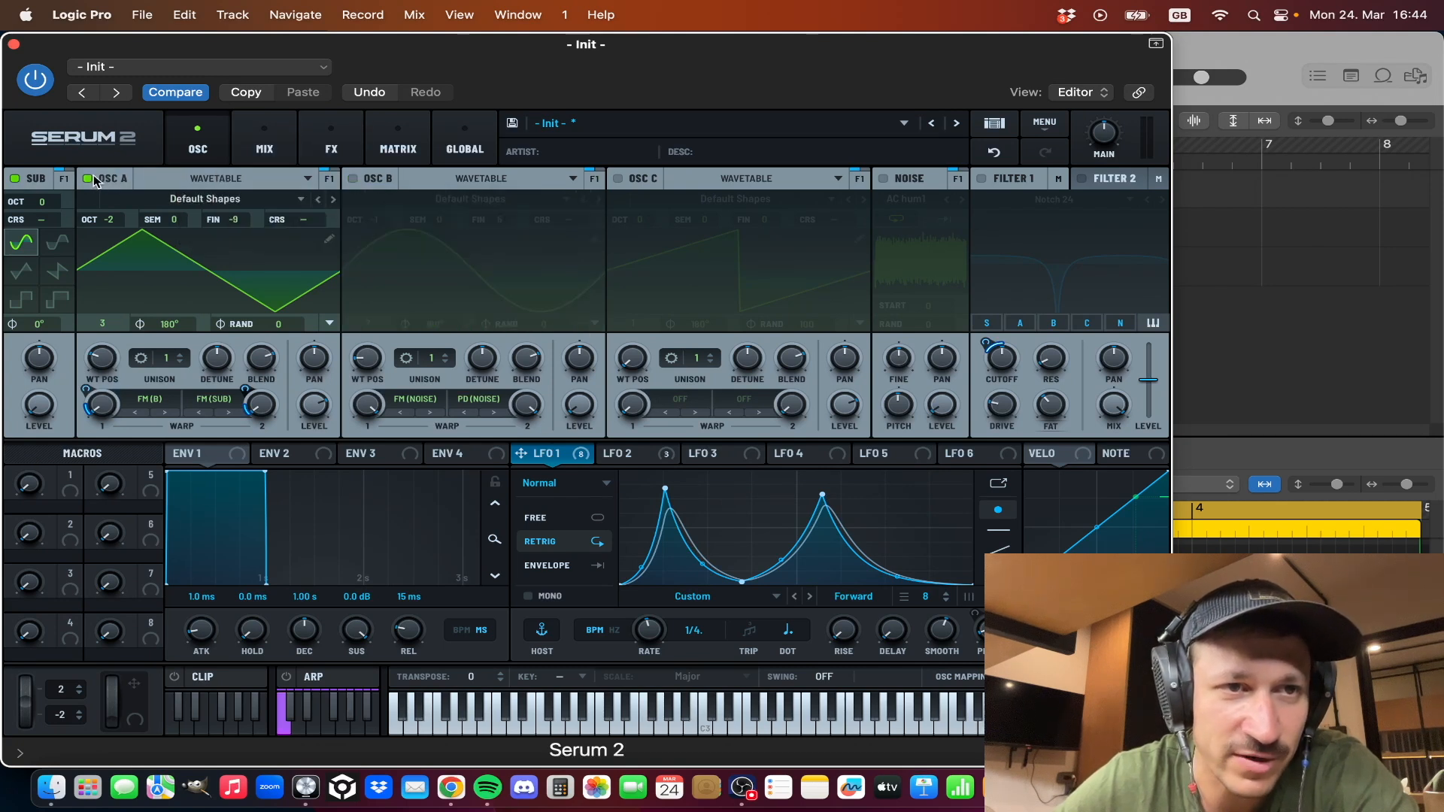
pyautogui.click(88, 180)
pyautogui.click(15, 180)
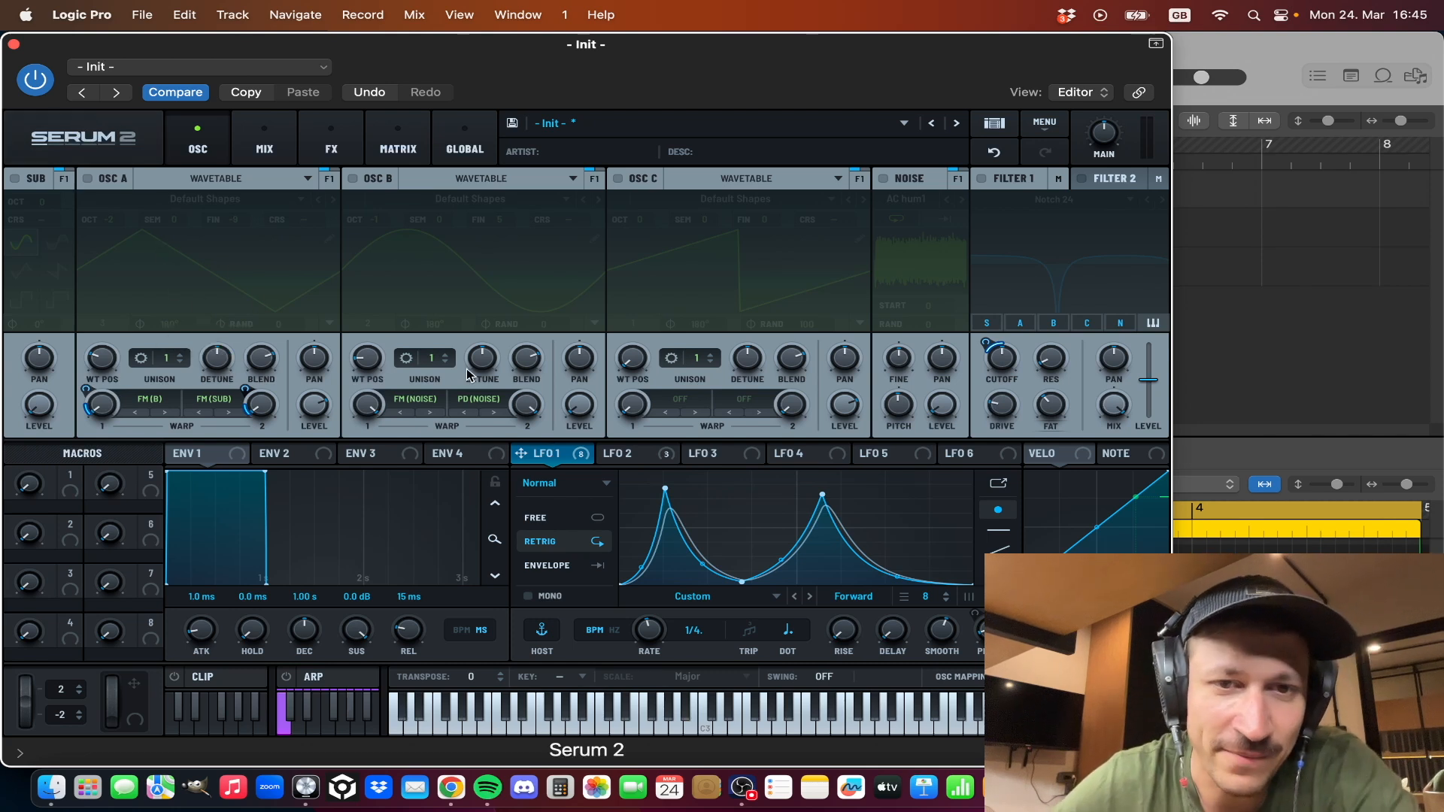
# Step: Compare the shapes, rates and target assignments of LFO 1 and LFO 2
pyautogui.click(619, 457)
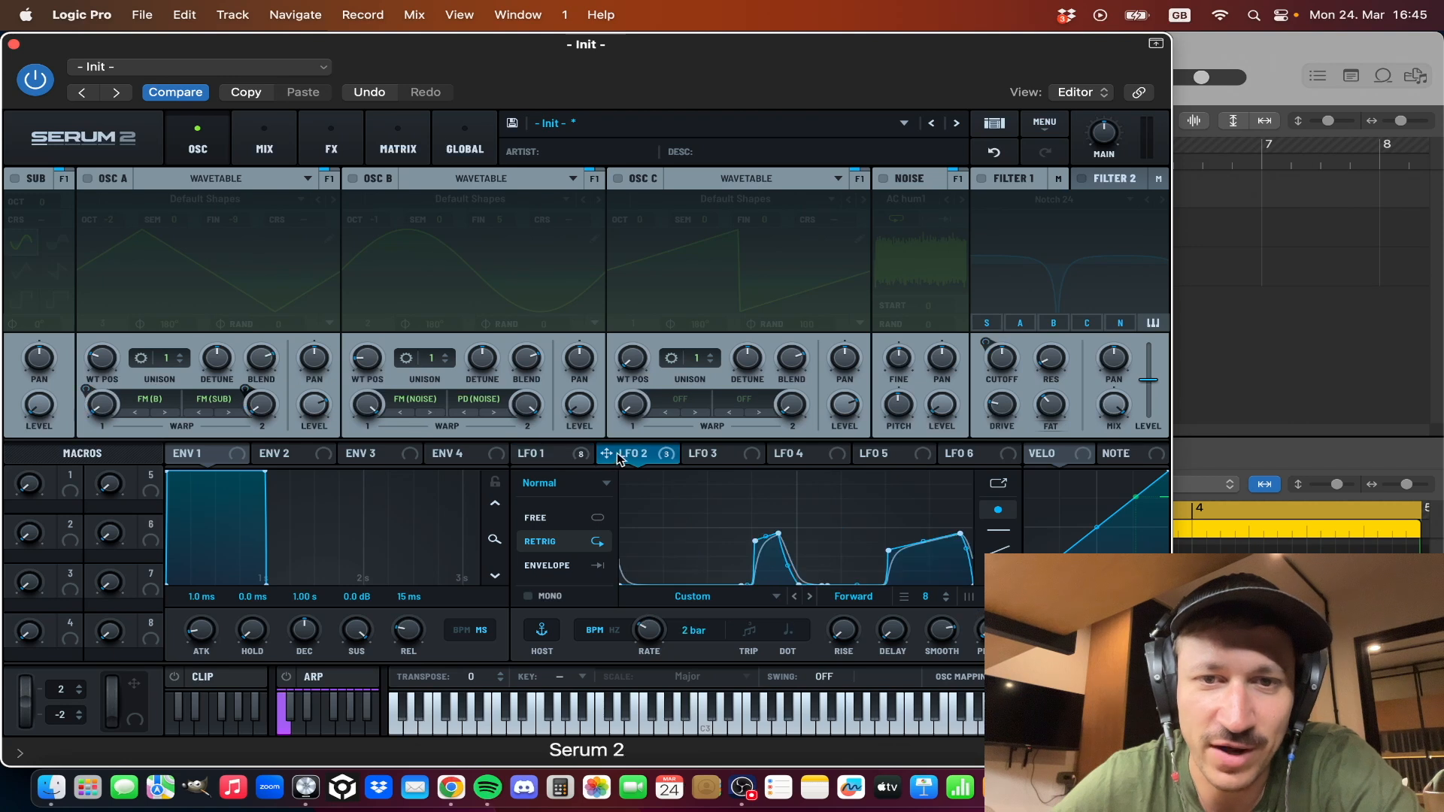
pyautogui.click(564, 455)
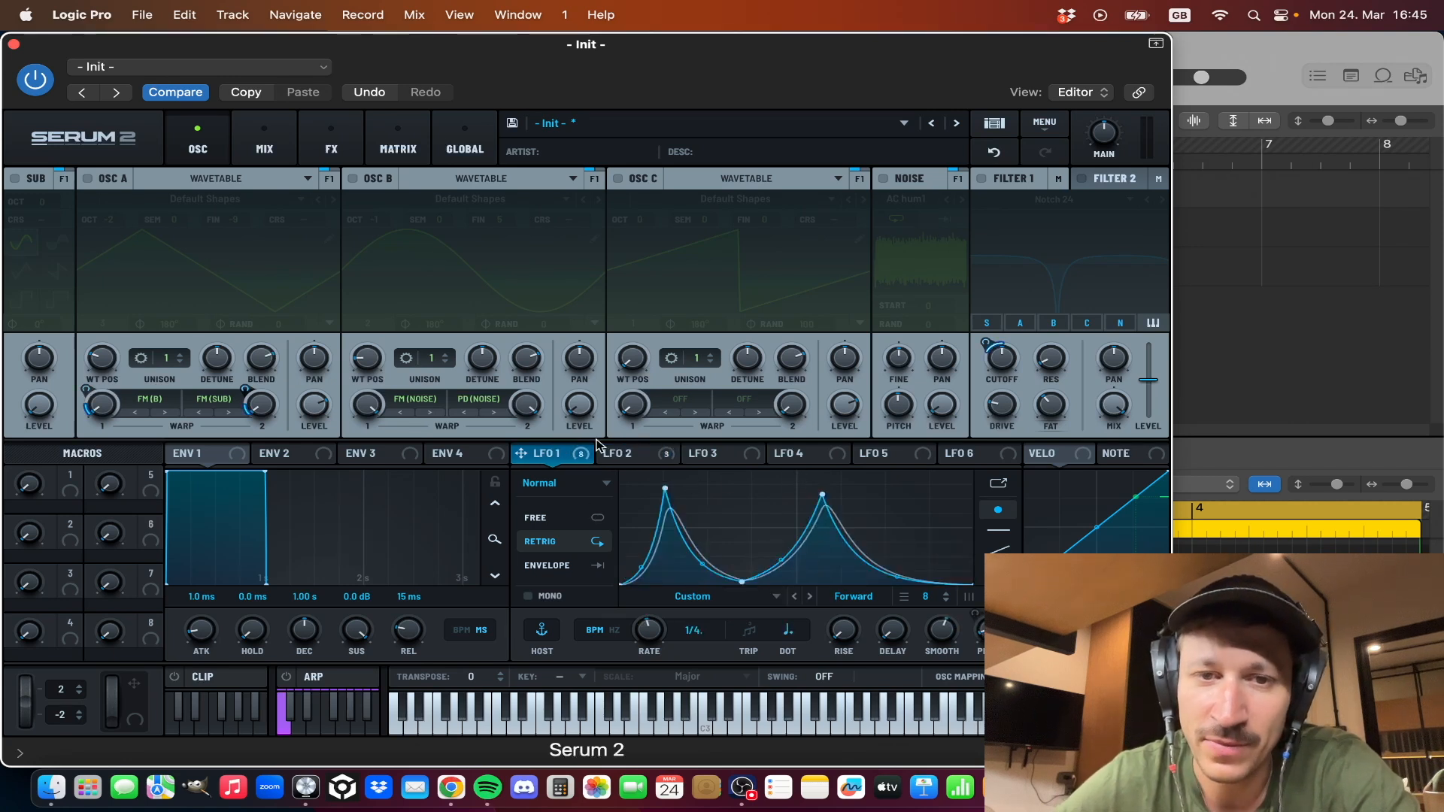
pyautogui.click(619, 455)
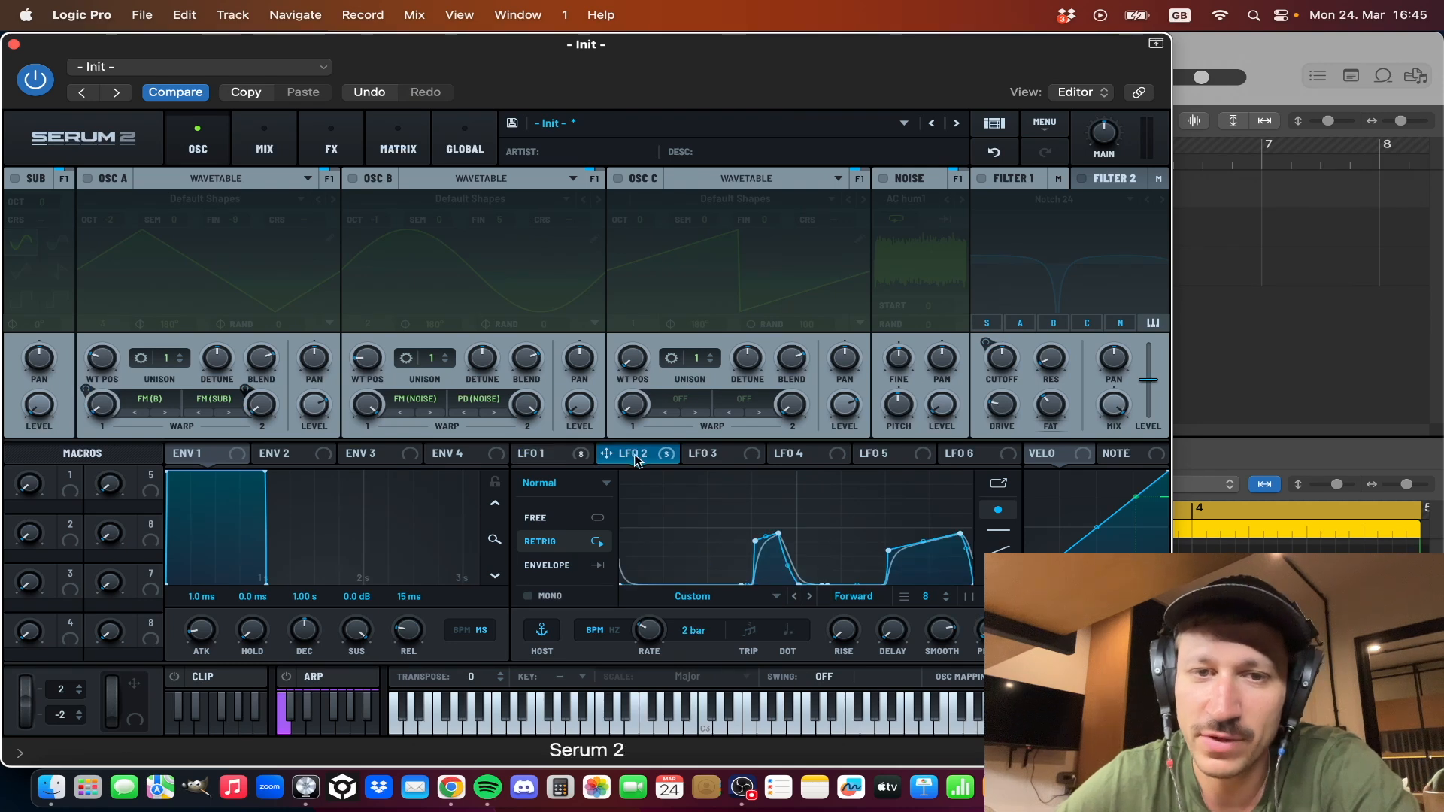
pyautogui.click(575, 460)
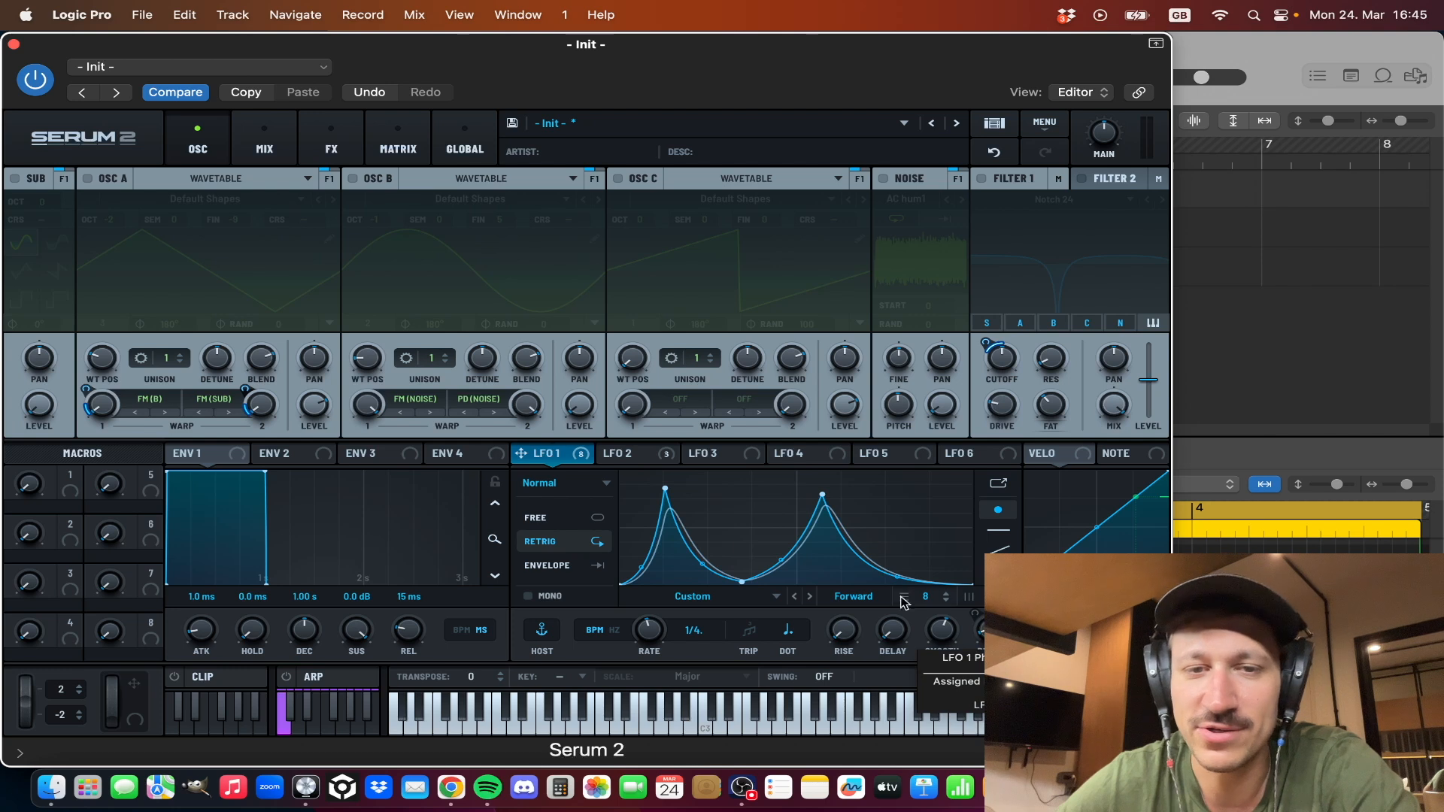
pyautogui.click(622, 450)
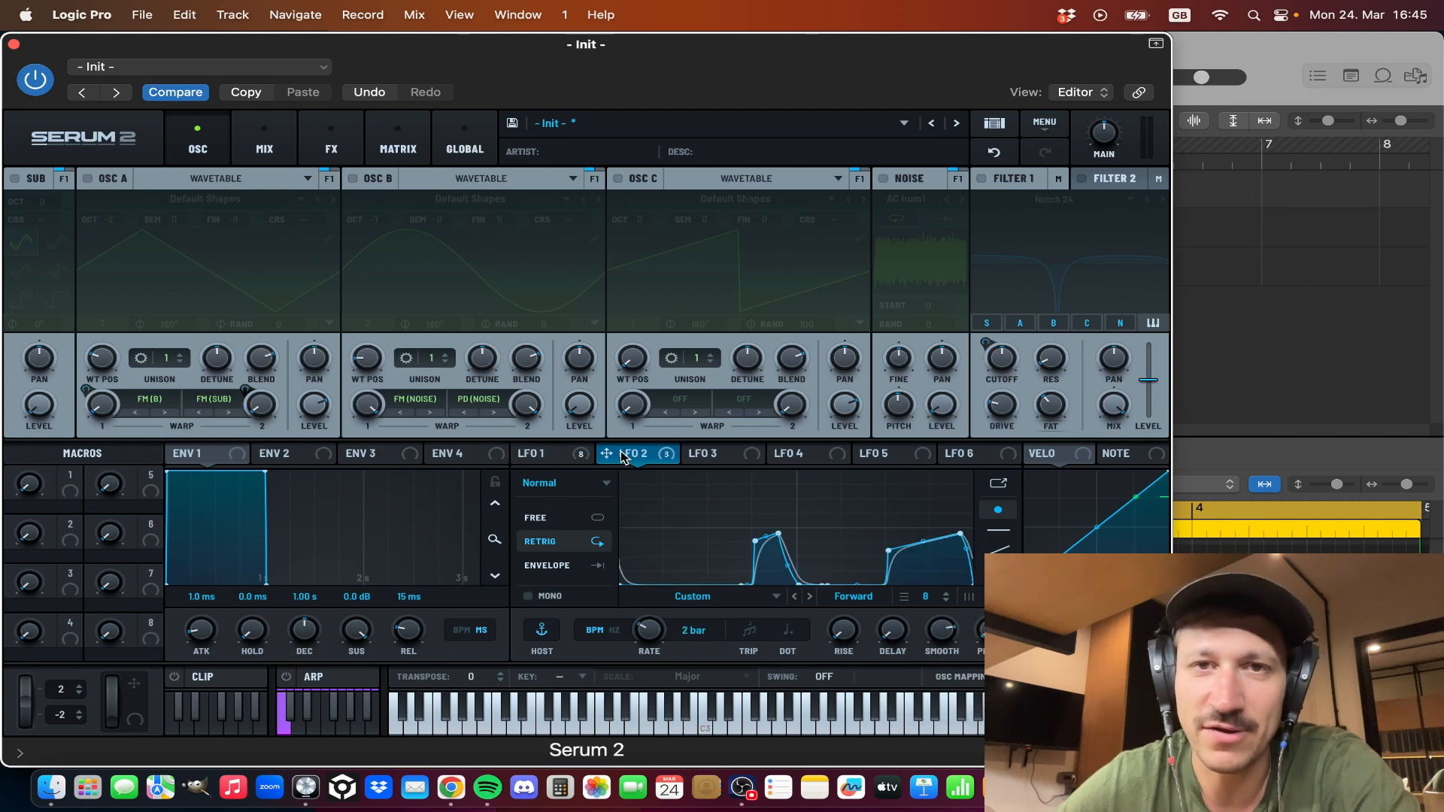
pyautogui.click(540, 455)
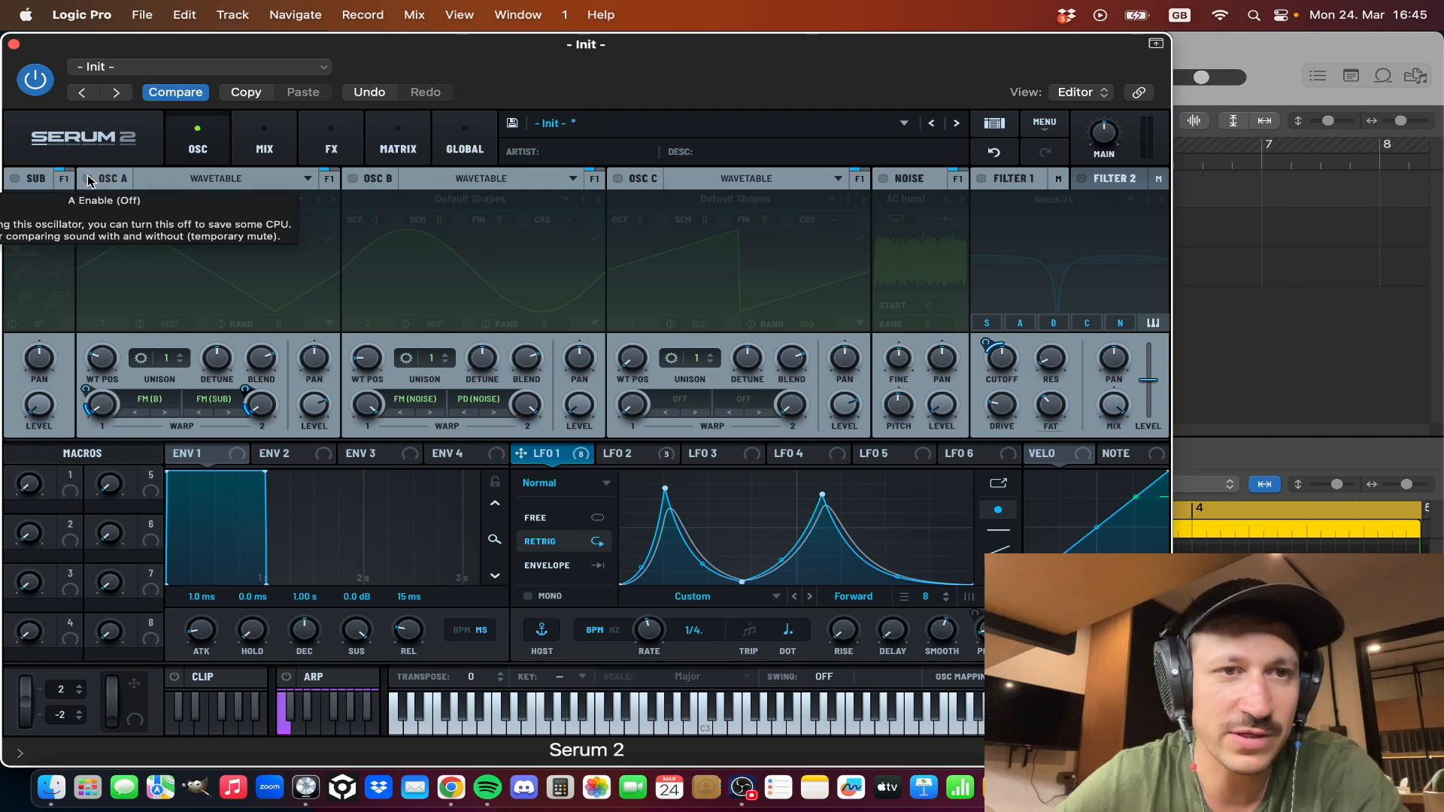
# Step: Switch on oscillators A and B, keeping oscillator A at wavetable position 3
pyautogui.click(88, 179)
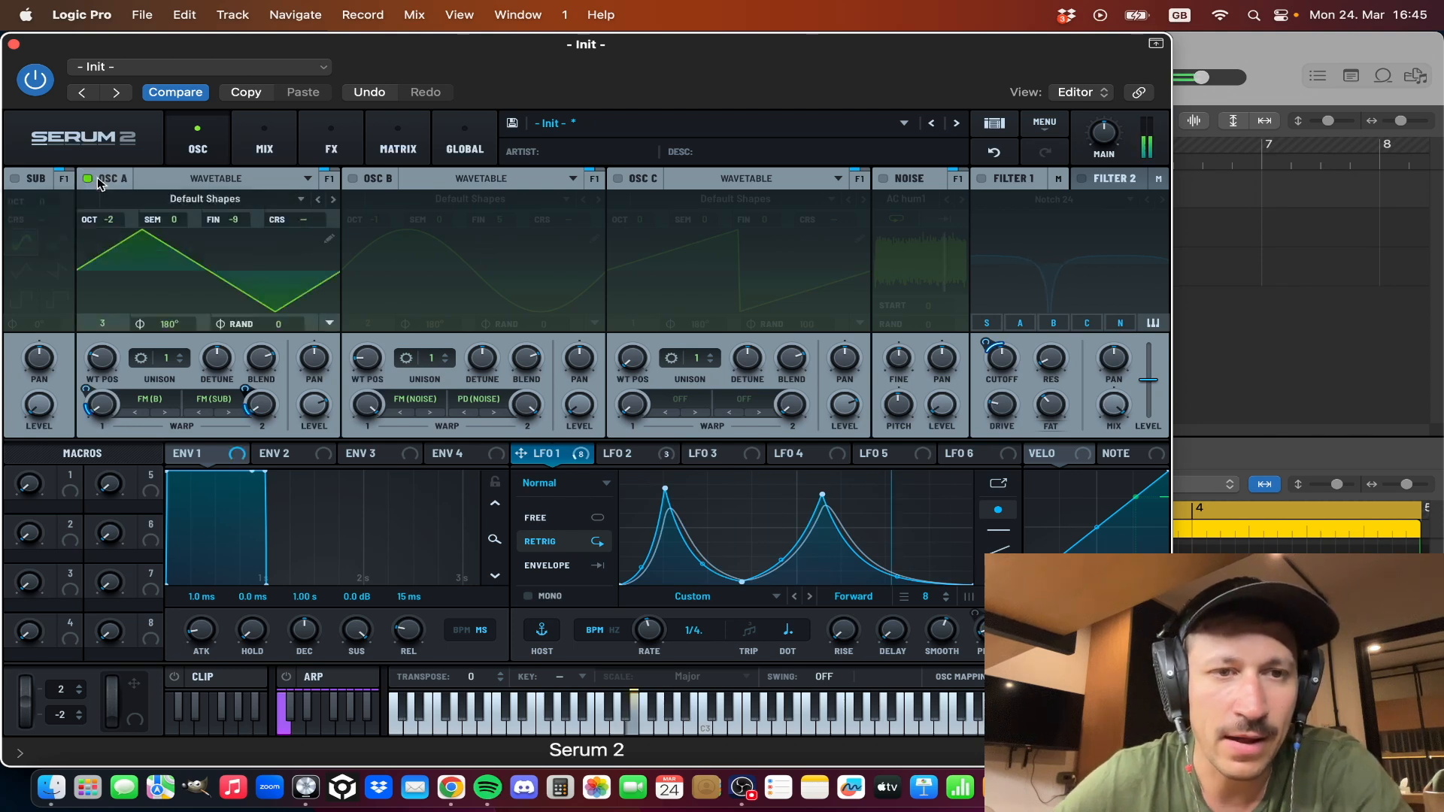
pyautogui.moveTo(109, 353)
pyautogui.mouseDown()
pyautogui.moveTo(106, 374)
pyautogui.moveTo(103, 361)
pyautogui.mouseUp()
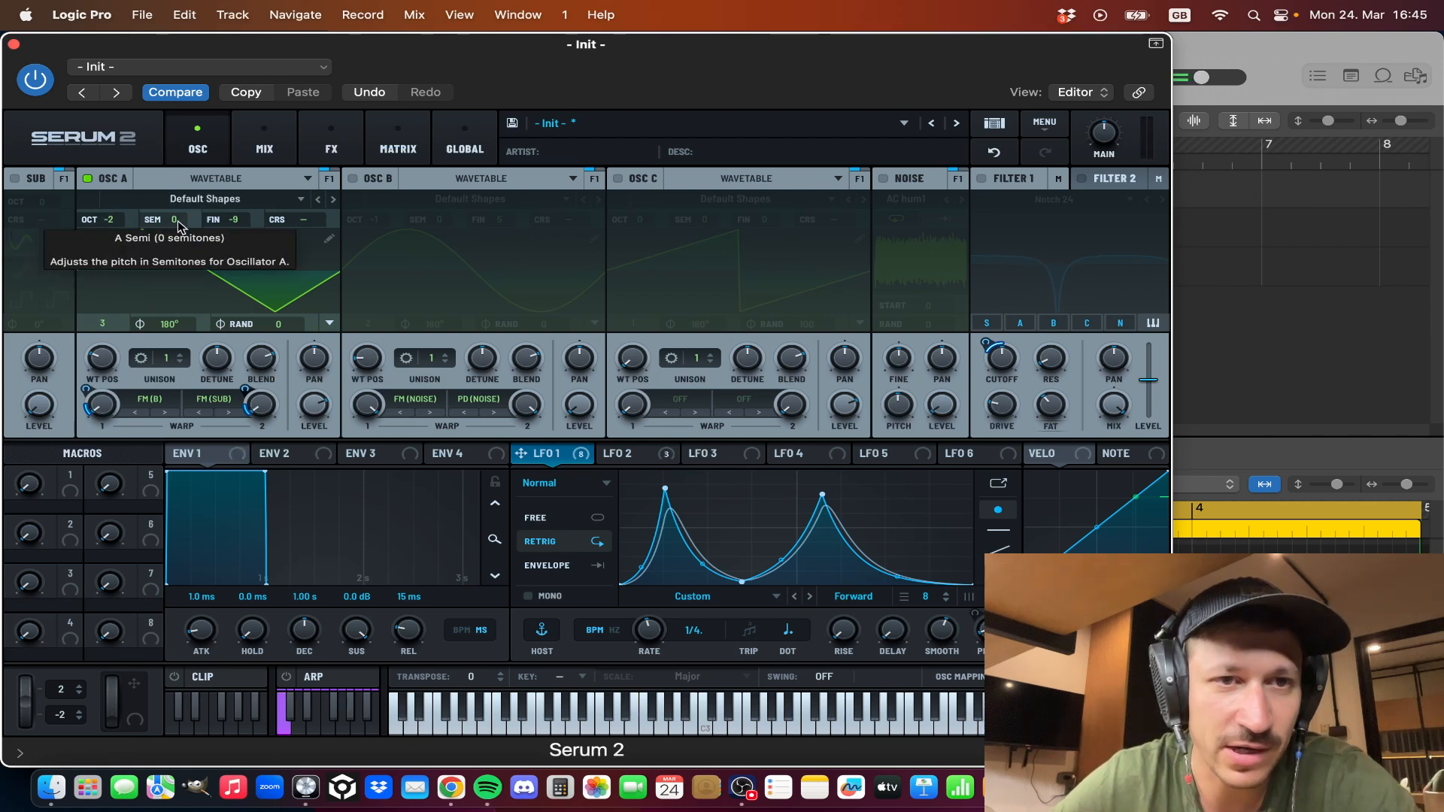
pyautogui.click(353, 179)
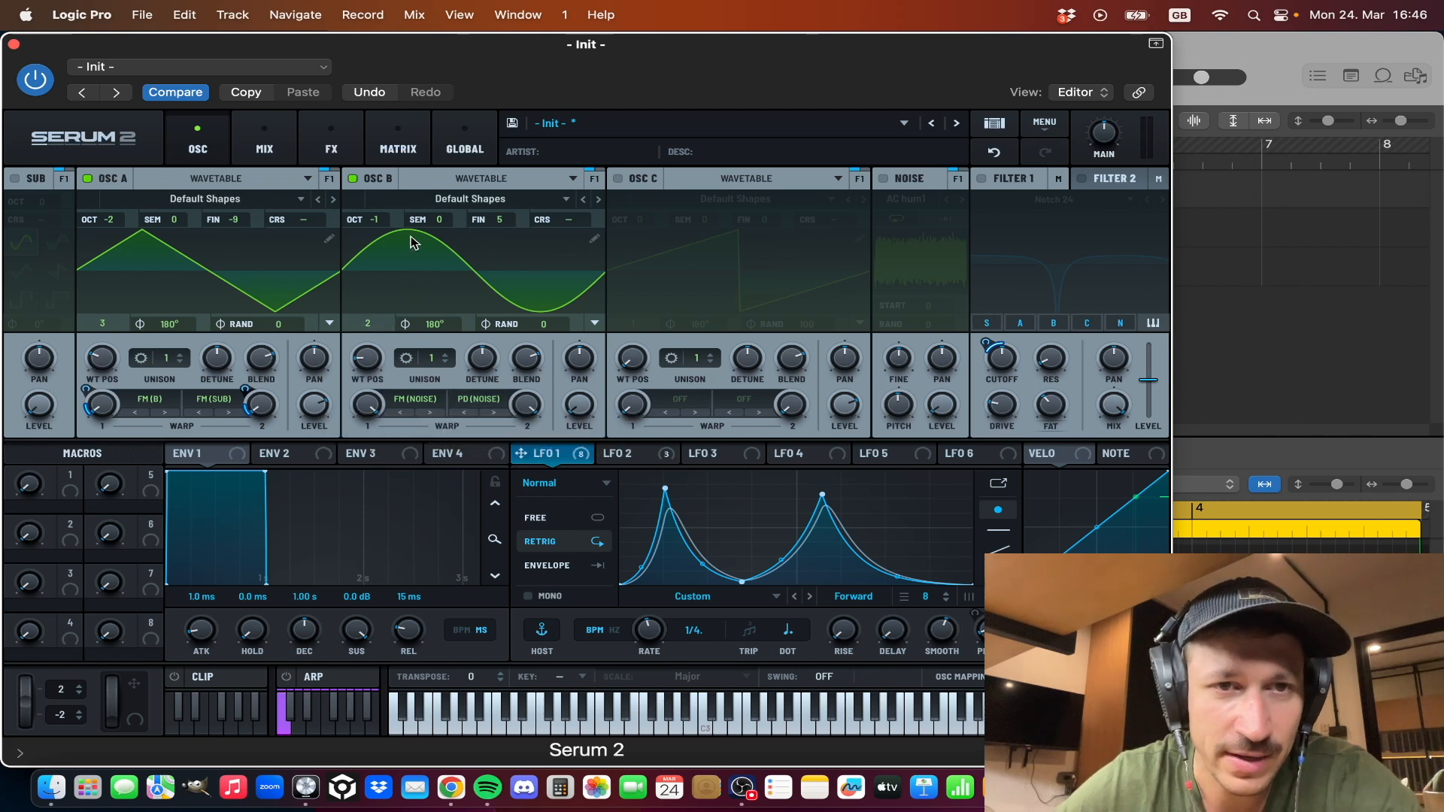
# Step: Audition the two oscillators and undo the last change to oscillator B's level
pyautogui.press('space')
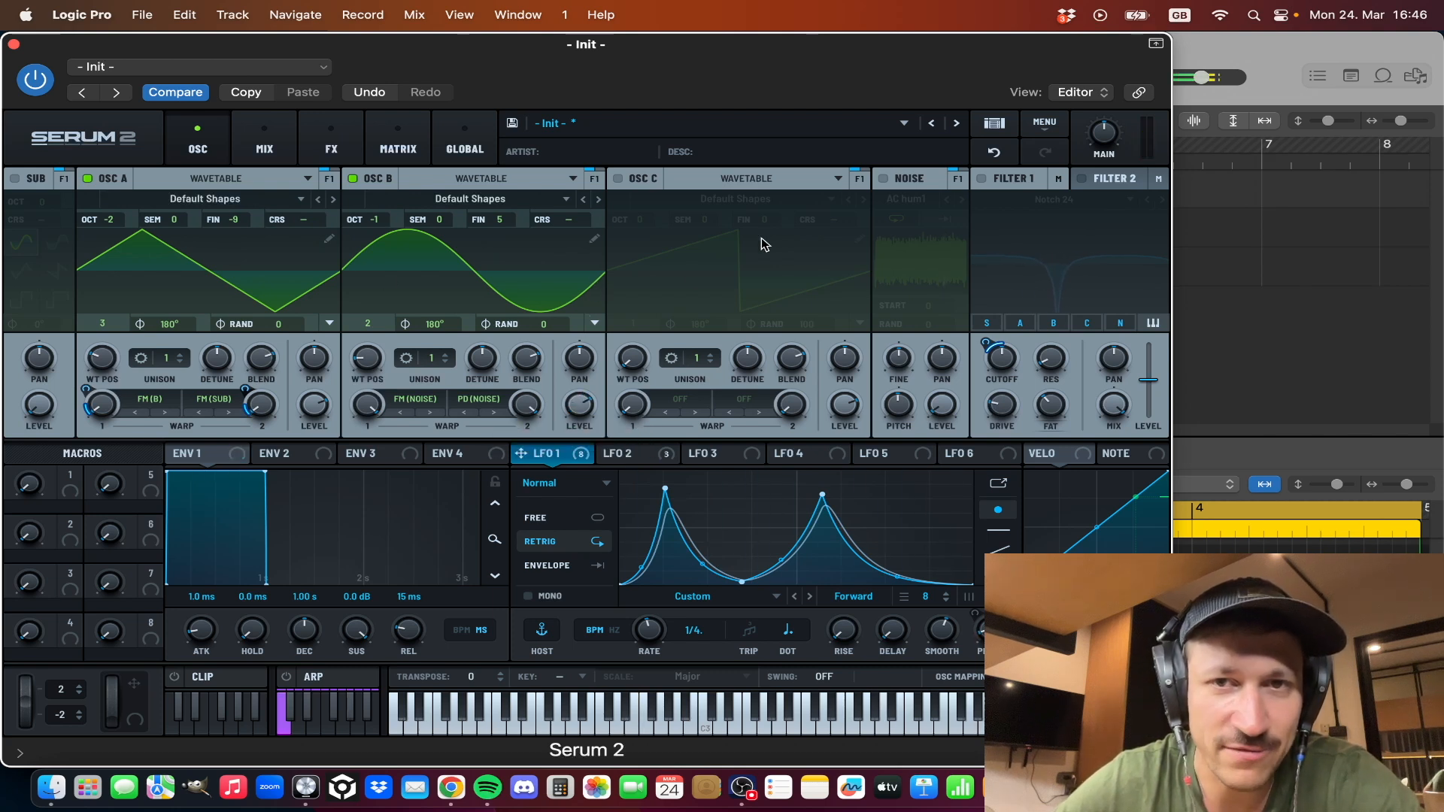
pyautogui.click(994, 152)
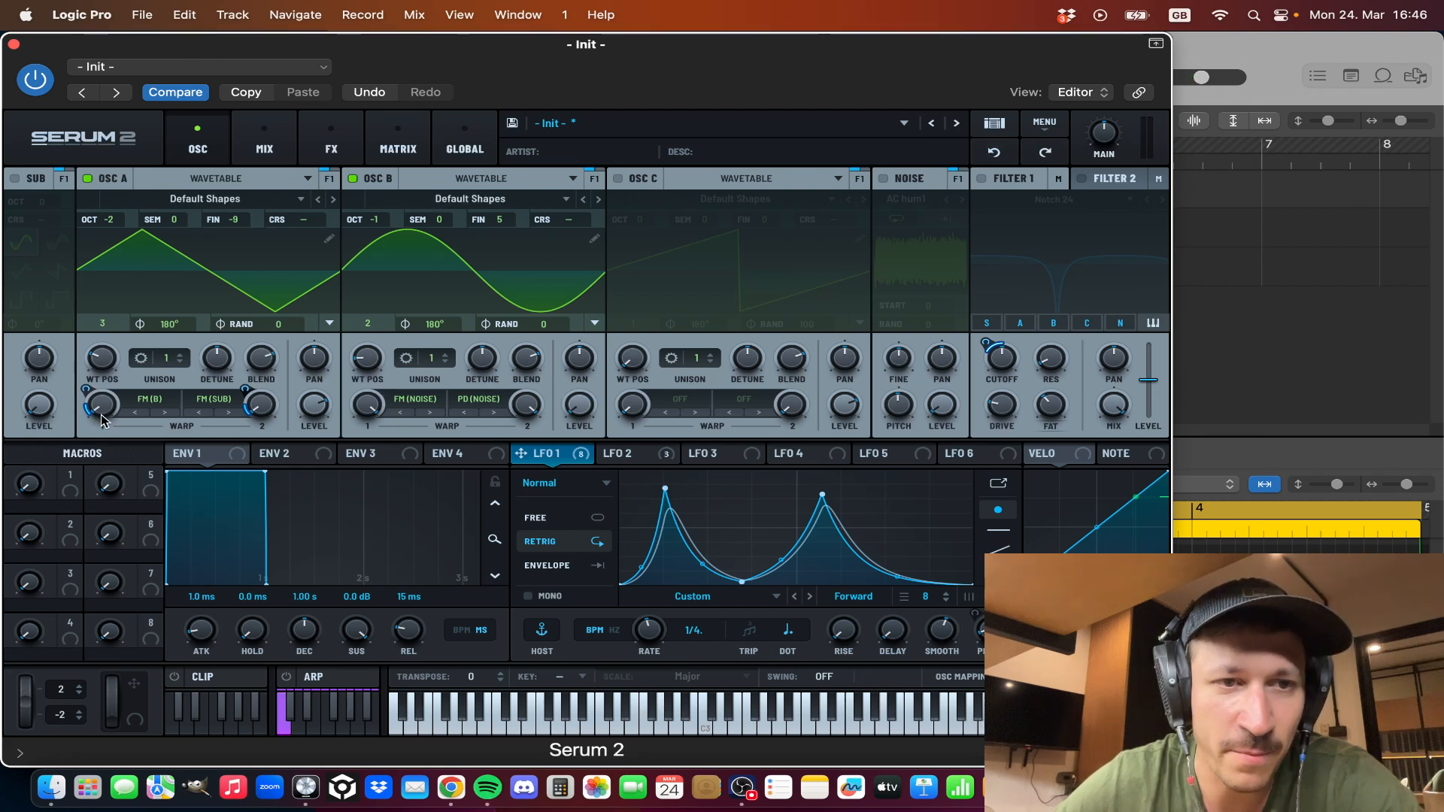
pyautogui.moveTo(103, 401)
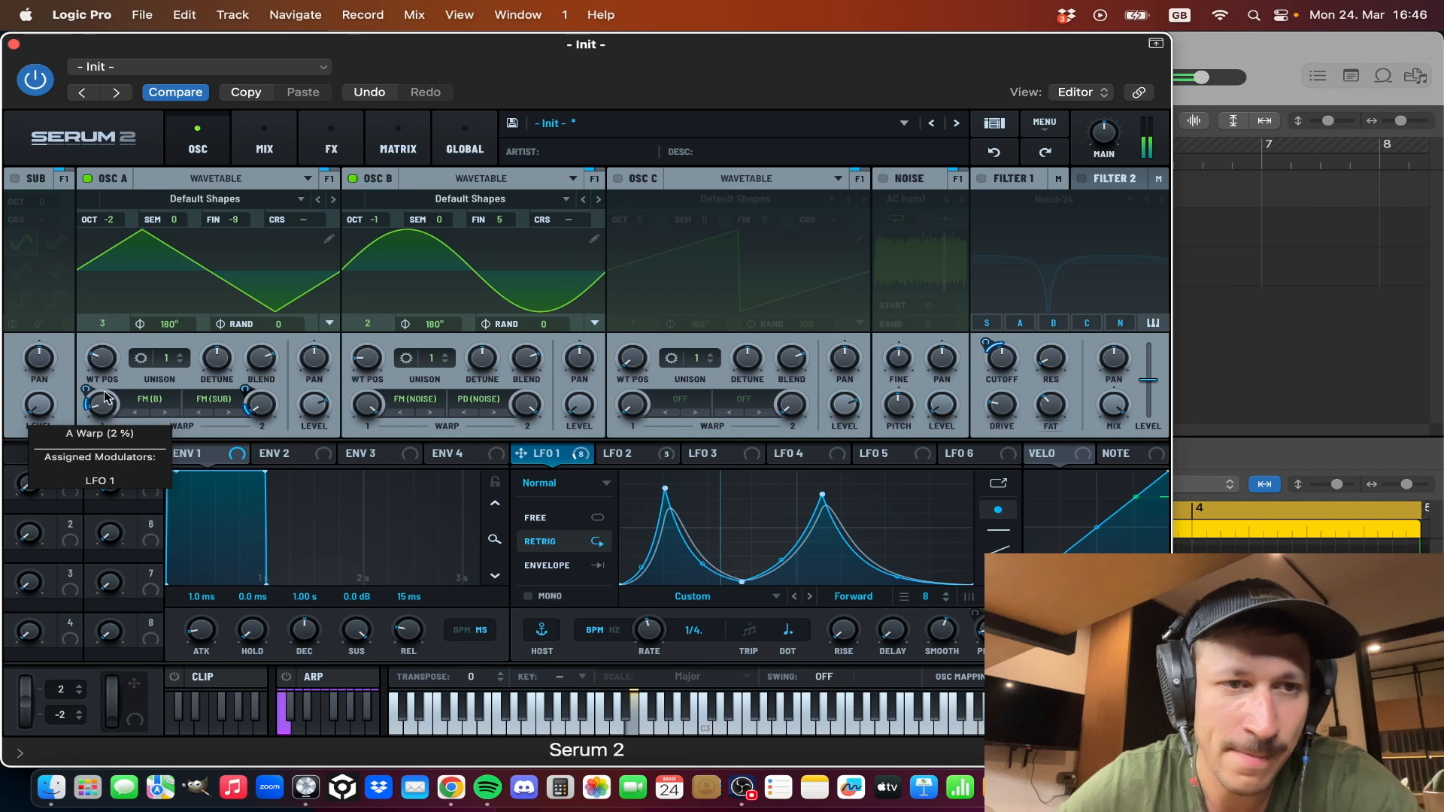
# Step: Vary oscillator A's FM (B) warp amount and its LFO 1 modulation depth, and undo the last change
pyautogui.moveTo(105, 399); pyautogui.dragTo(111, 374)
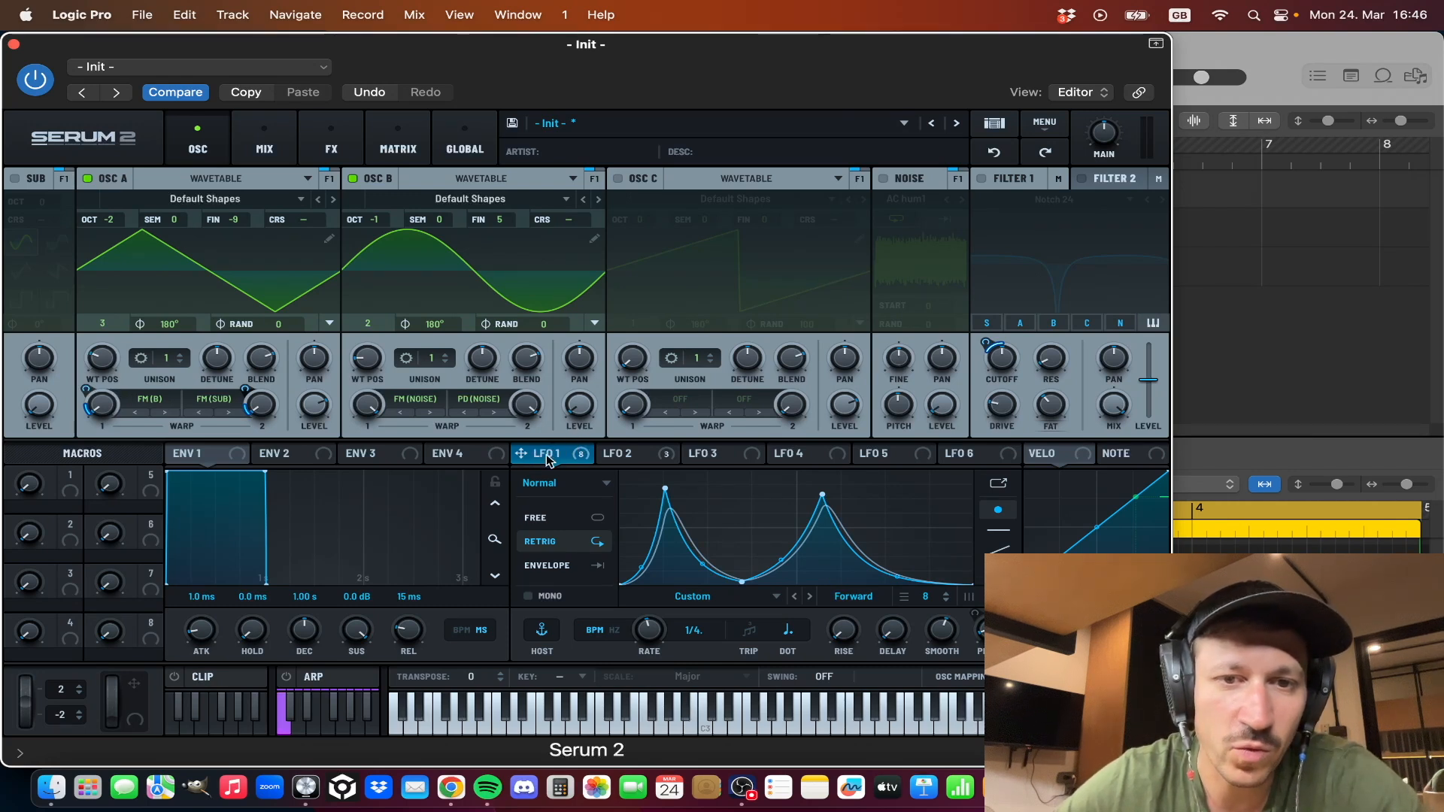
pyautogui.moveTo(555, 458)
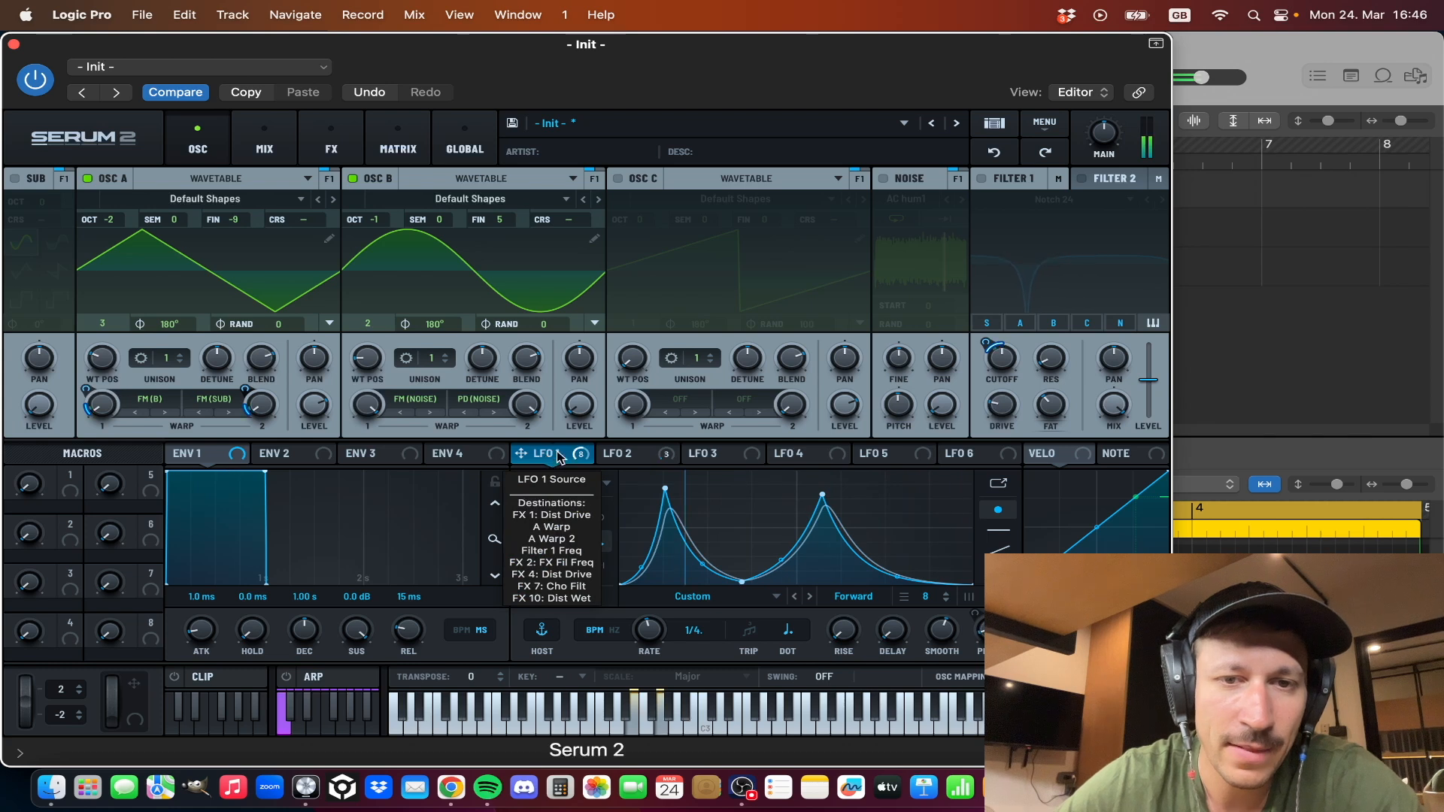
pyautogui.moveTo(87, 380)
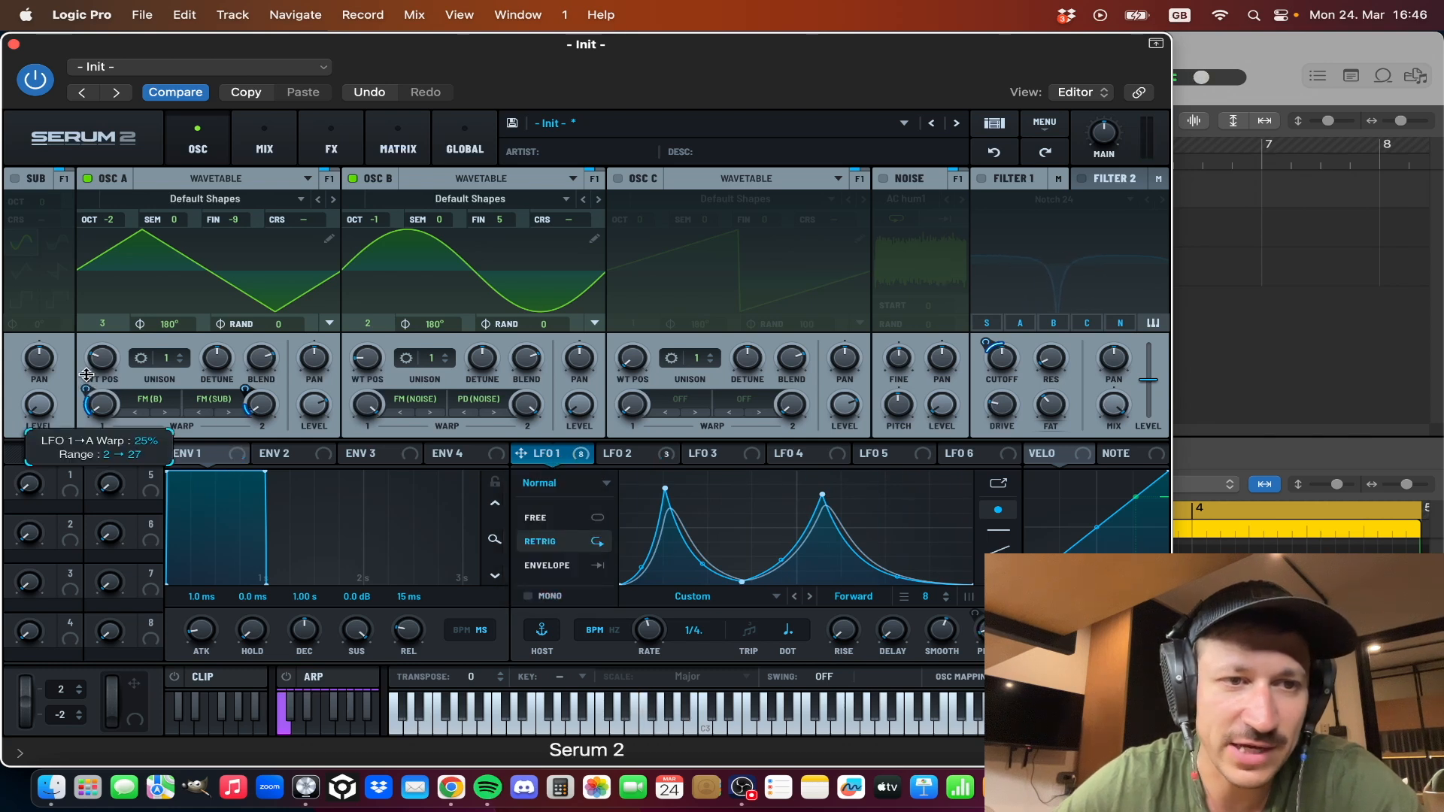
pyautogui.moveTo(87, 364); pyautogui.dragTo(87, 360)
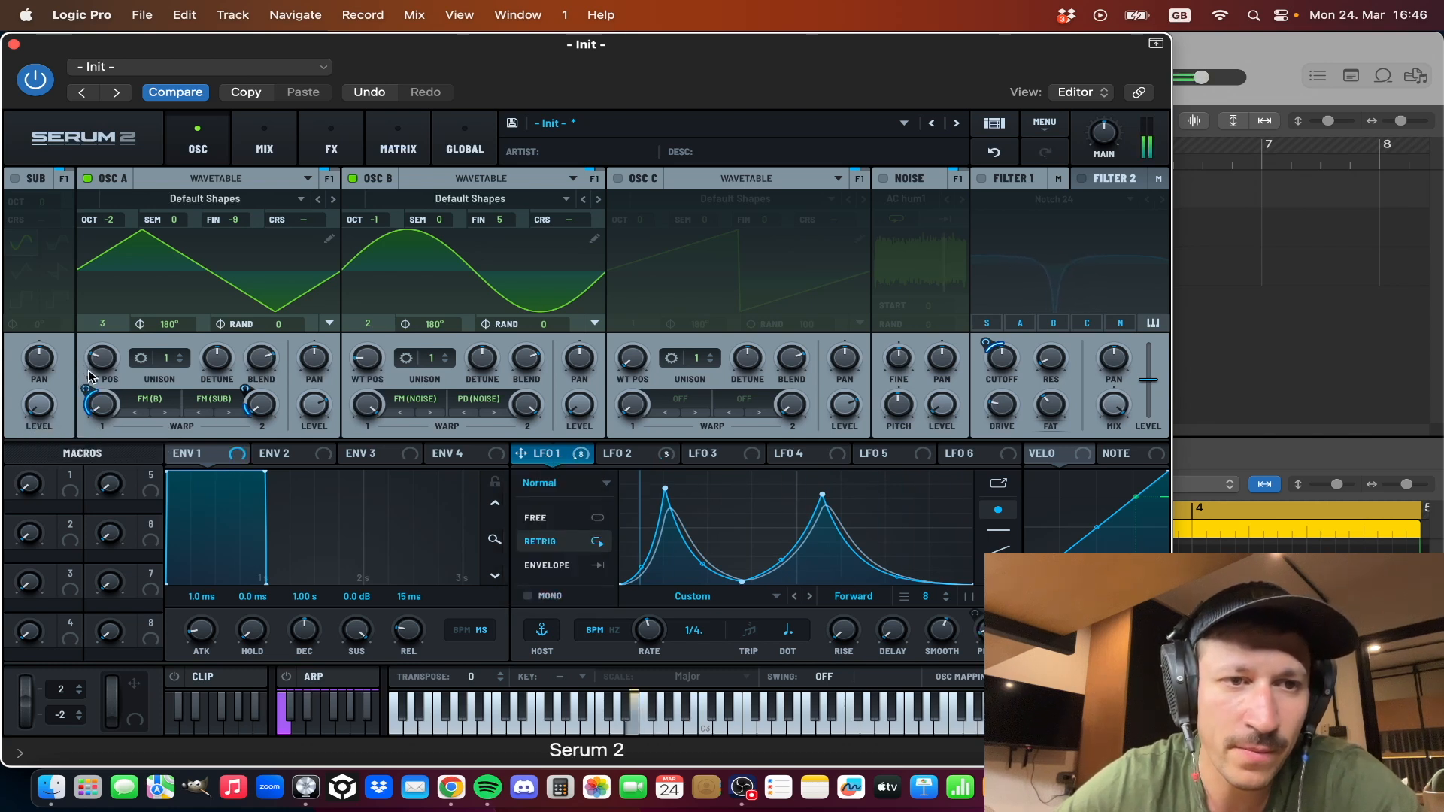
pyautogui.click(994, 152)
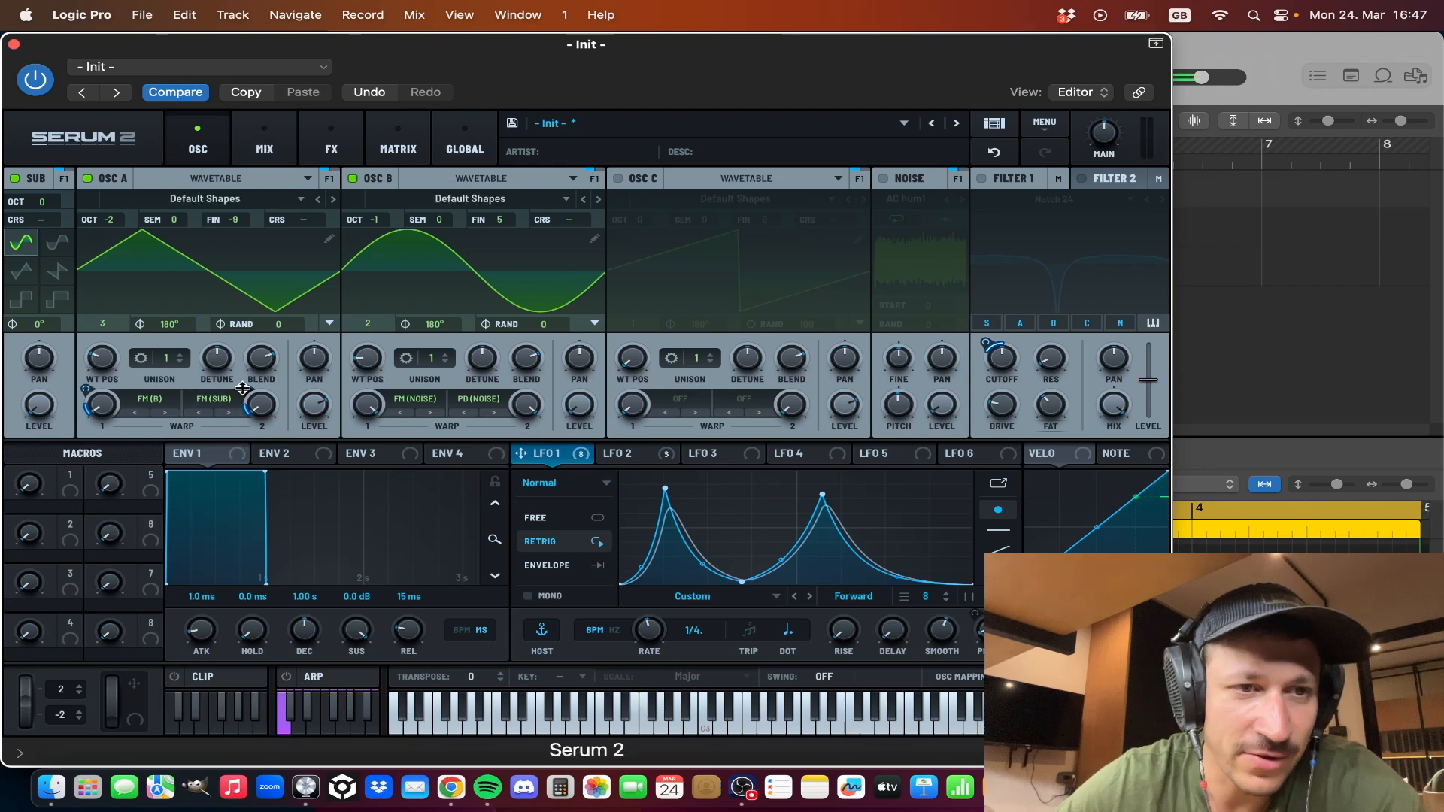
# Step: Audition the Sub's FM on oscillator A by varying the second warp's LFO 1 modulation and the Sub level
pyautogui.moveTo(245, 389)
pyautogui.moveTo(254, 373); pyautogui.dragTo(254, 372)
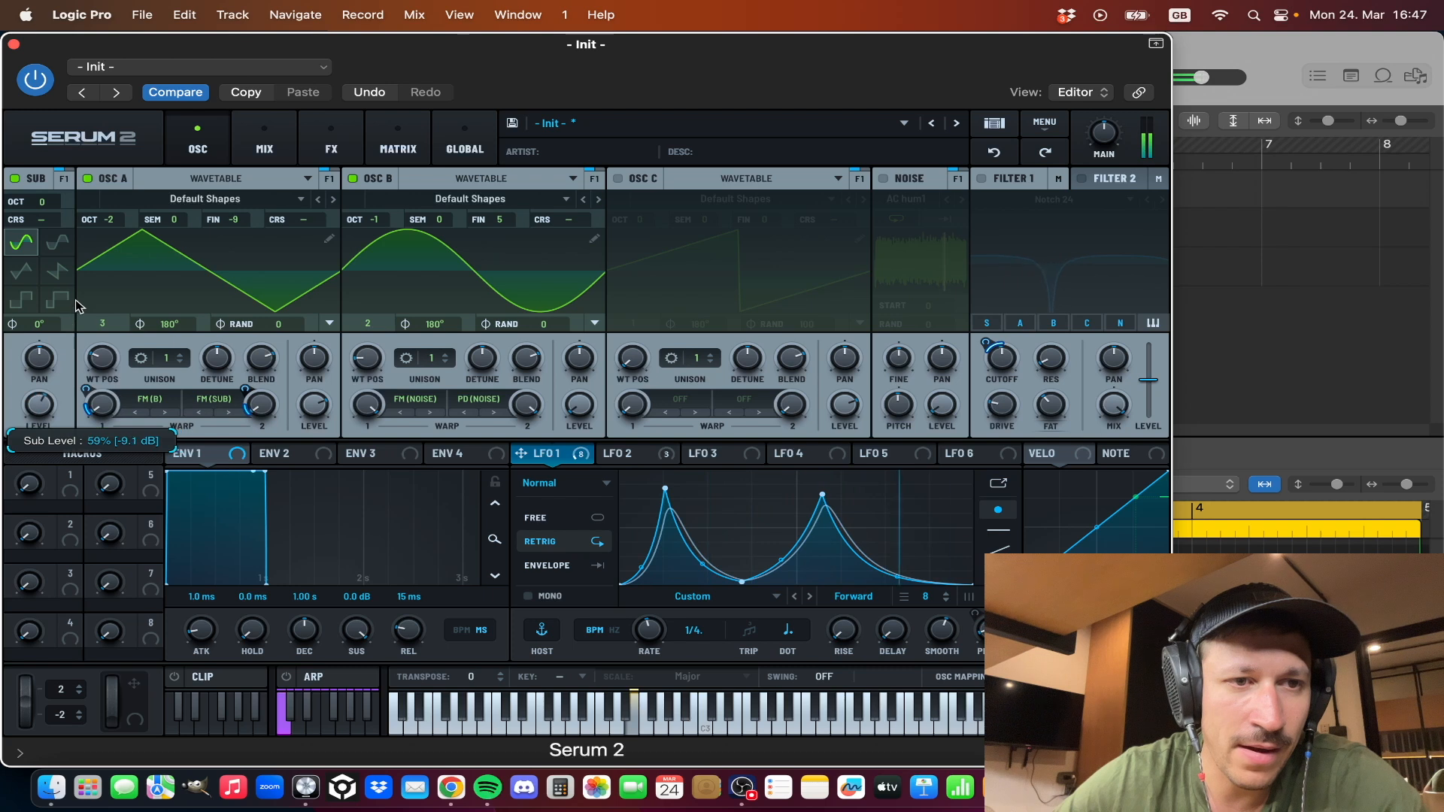
pyautogui.moveTo(85, 283); pyautogui.dragTo(52, 403)
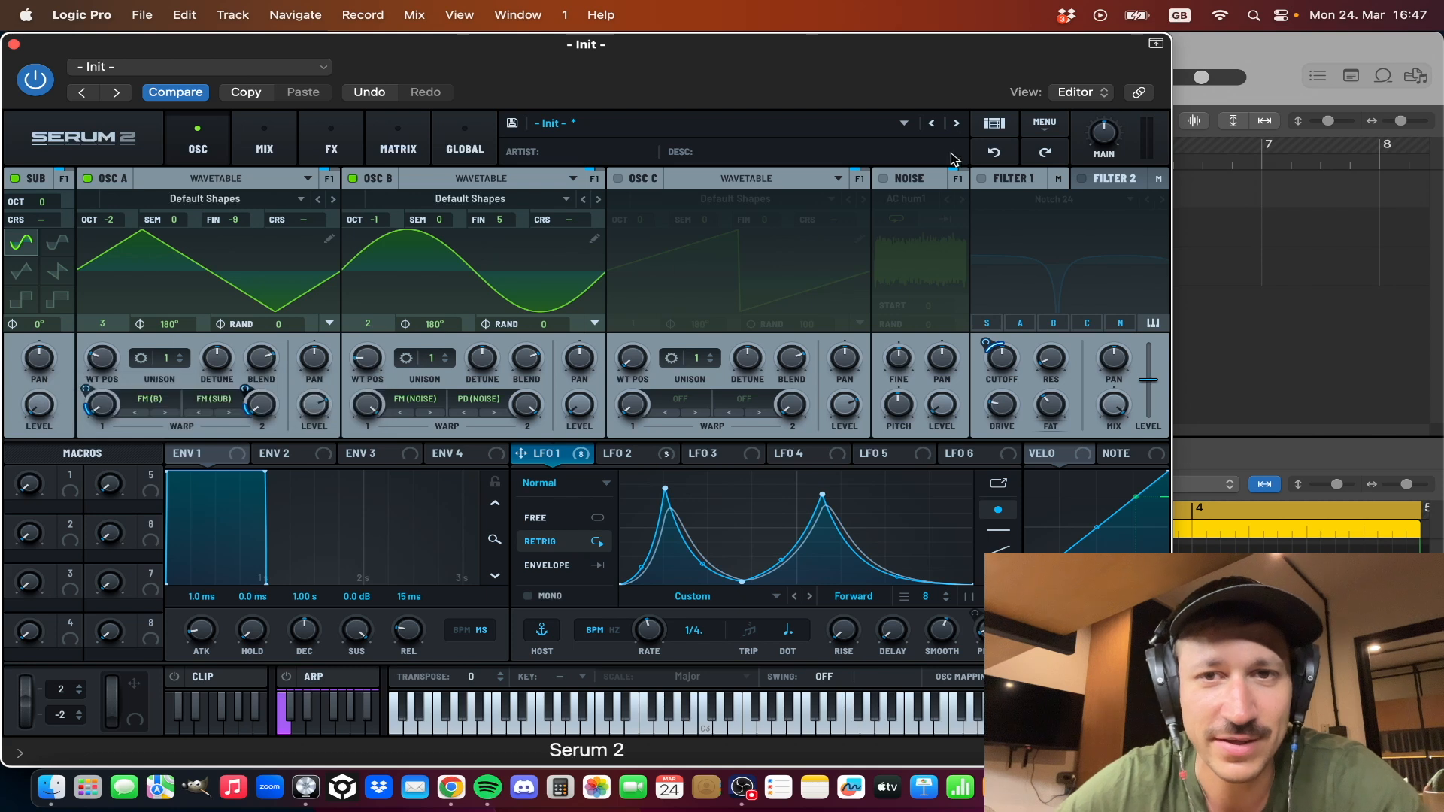
# Step: Switch on the Noise oscillator and try out oscillator B's level against it
pyautogui.click(884, 179)
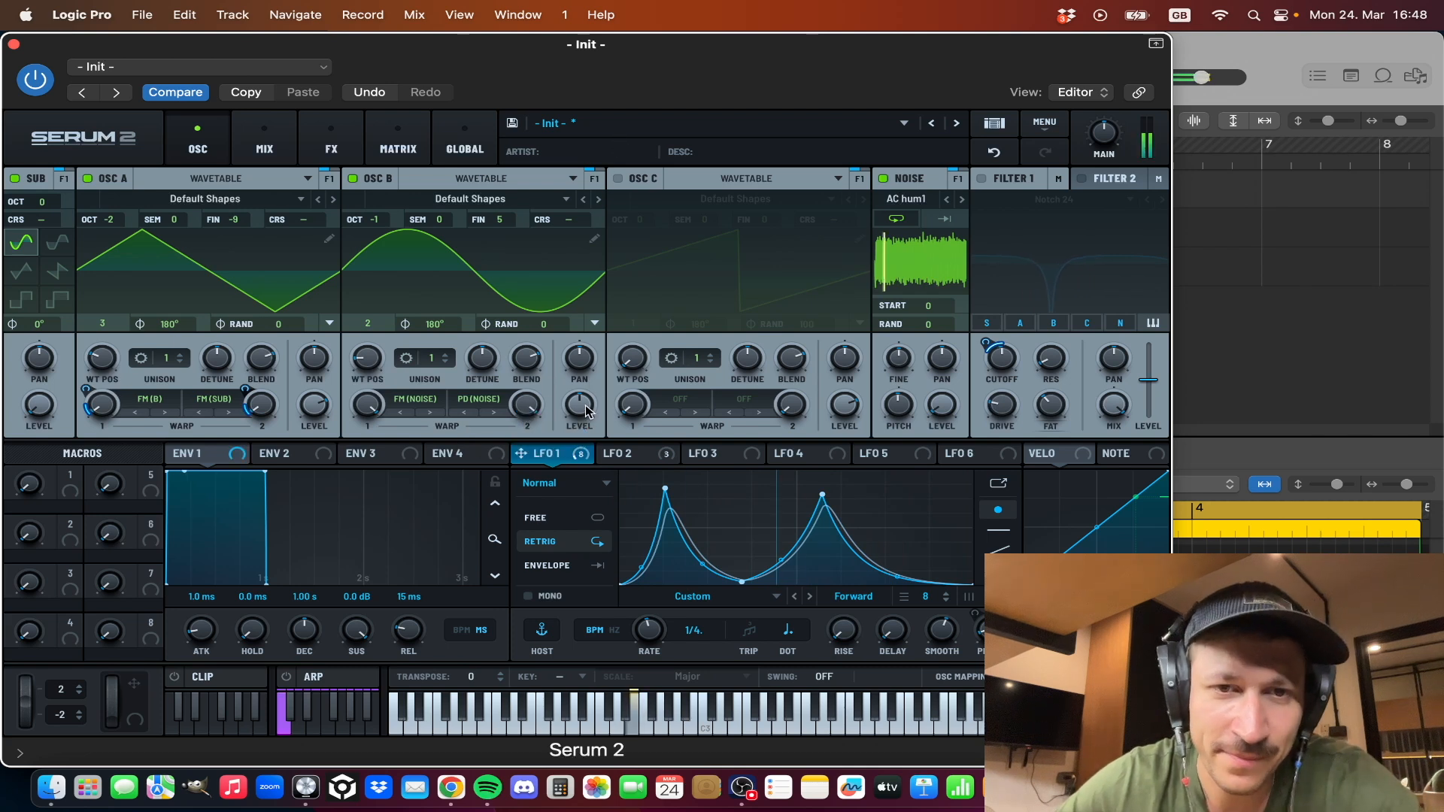
pyautogui.moveTo(575, 470); pyautogui.dragTo(572, 495)
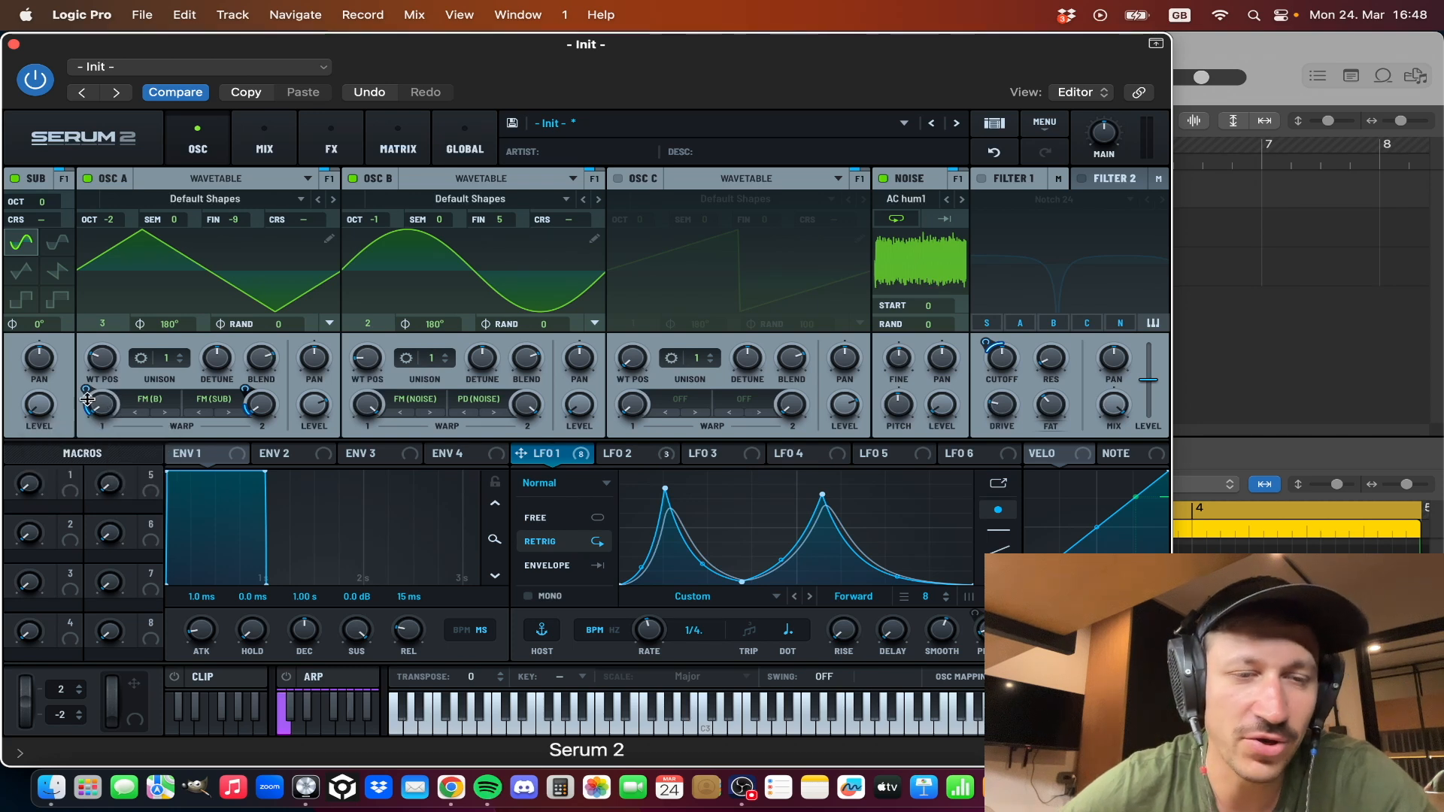
# Step: Try a different FM (B) warp setting on oscillator A with Noise active, and undo the change
pyautogui.moveTo(96, 408)
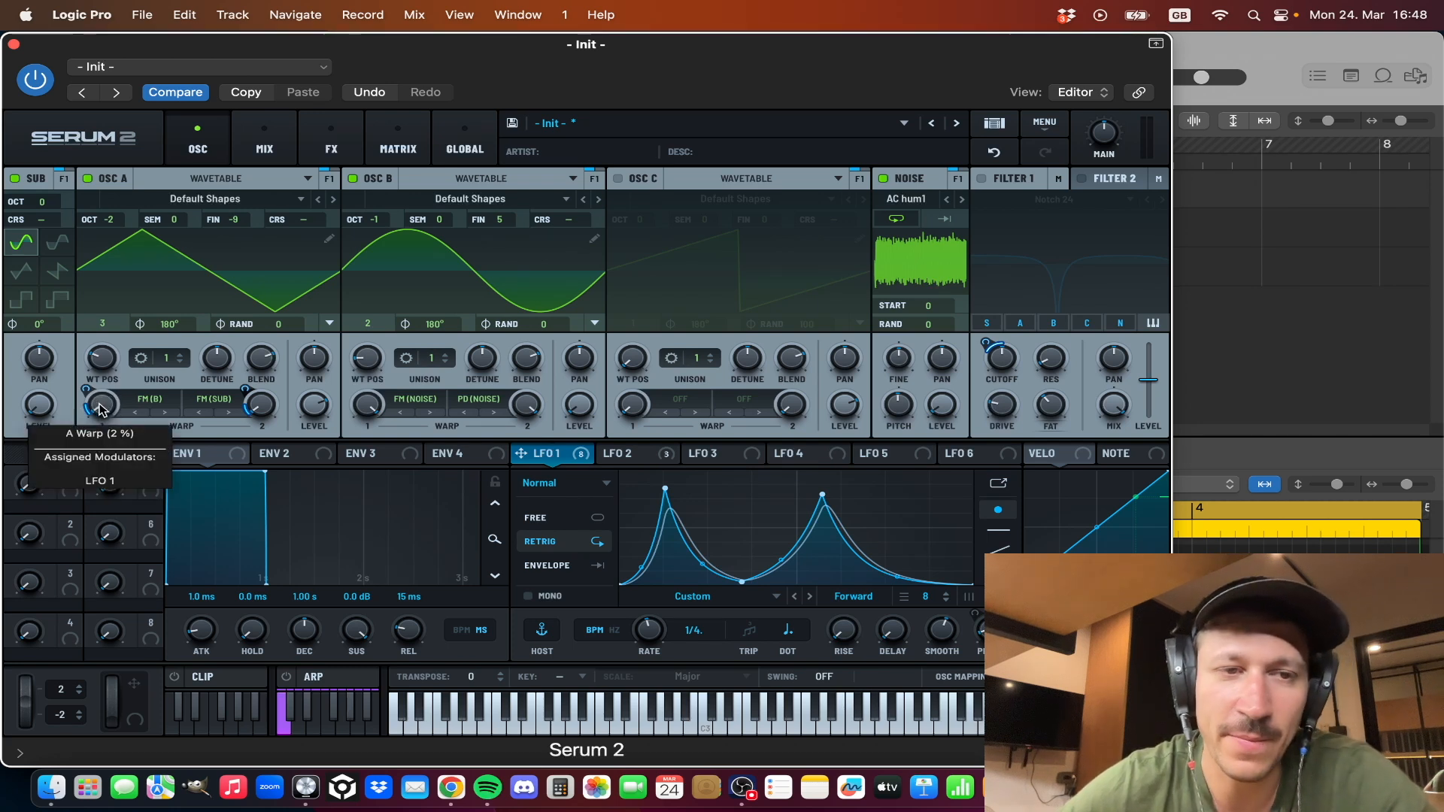
pyautogui.moveTo(91, 386); pyautogui.dragTo(93, 375)
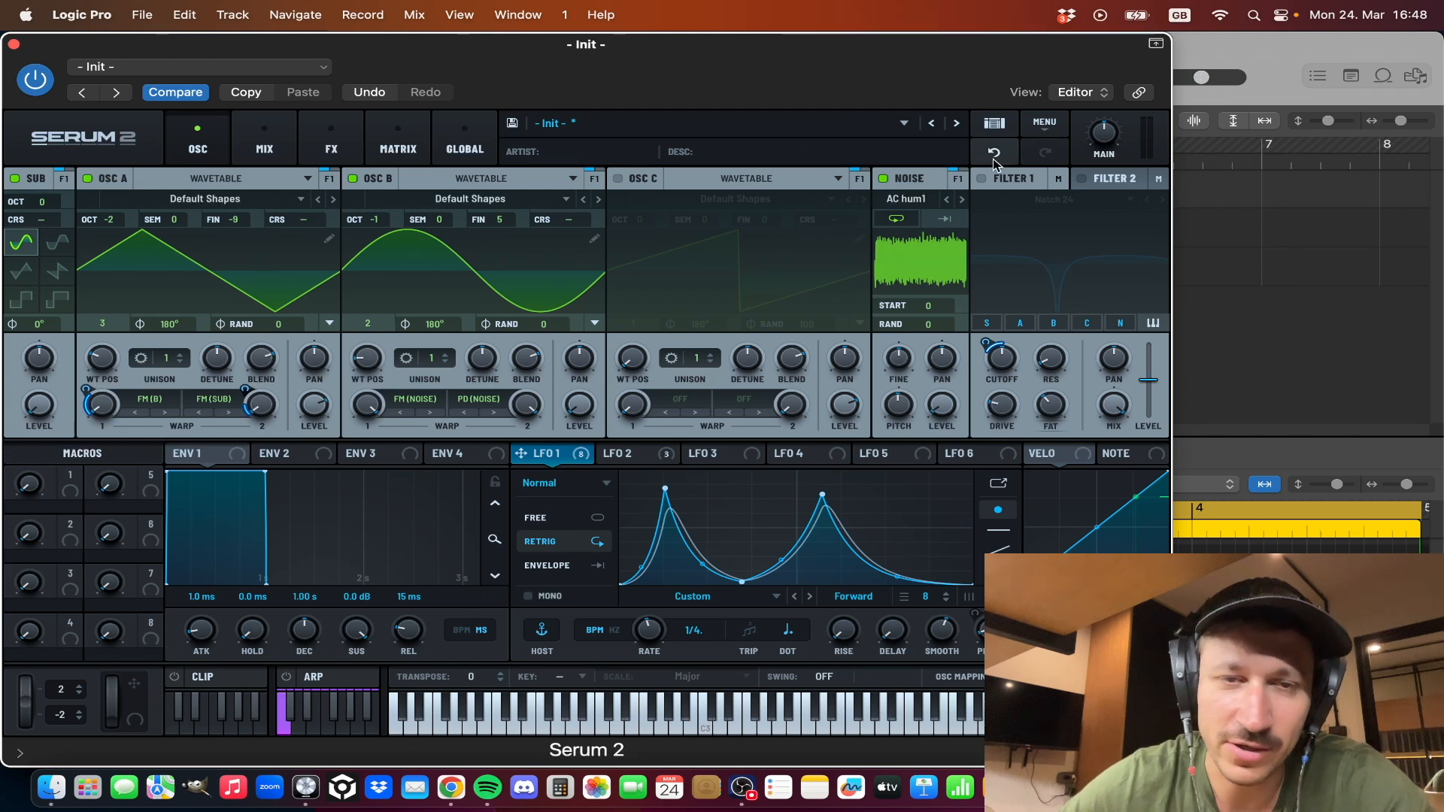
pyautogui.click(994, 152)
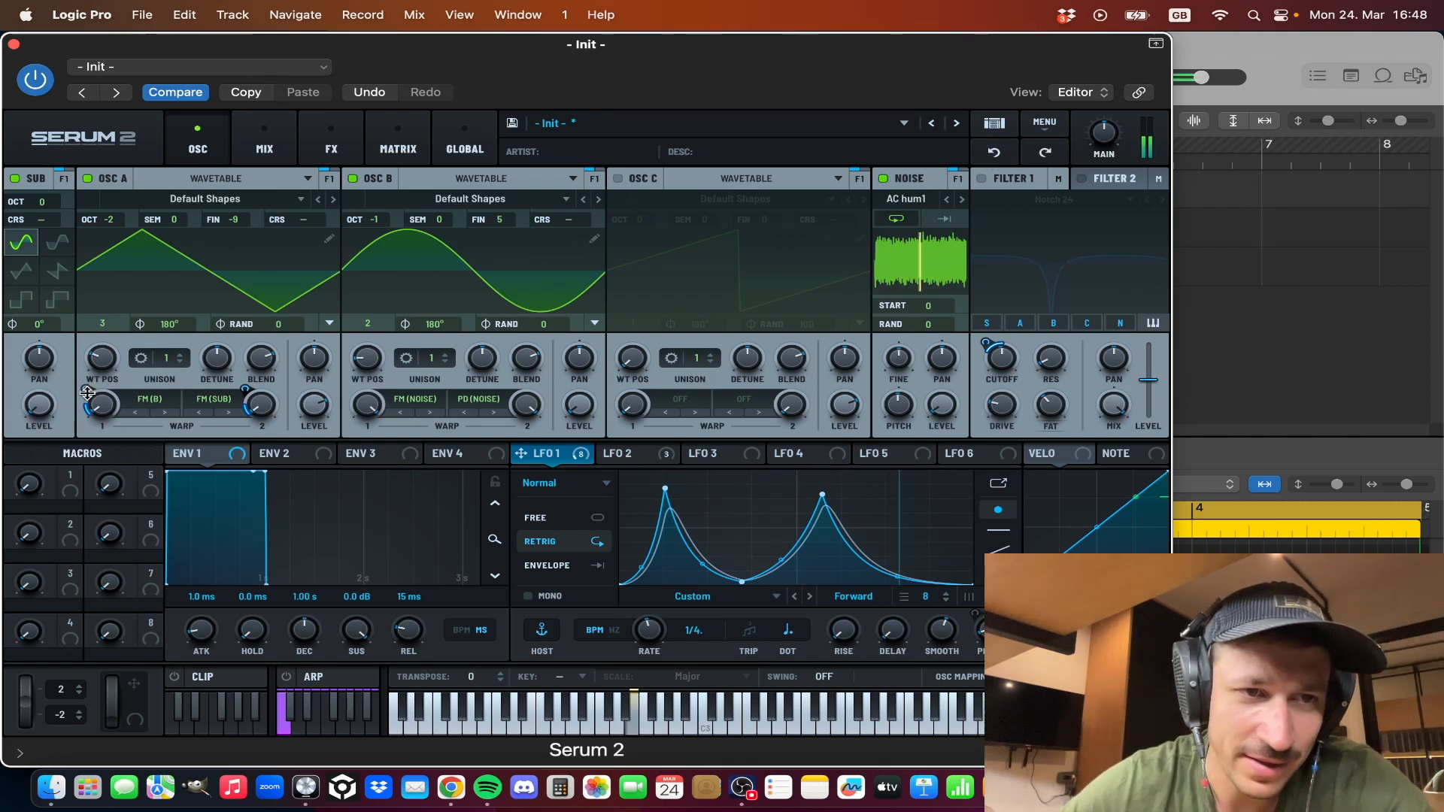
pyautogui.moveTo(88, 396)
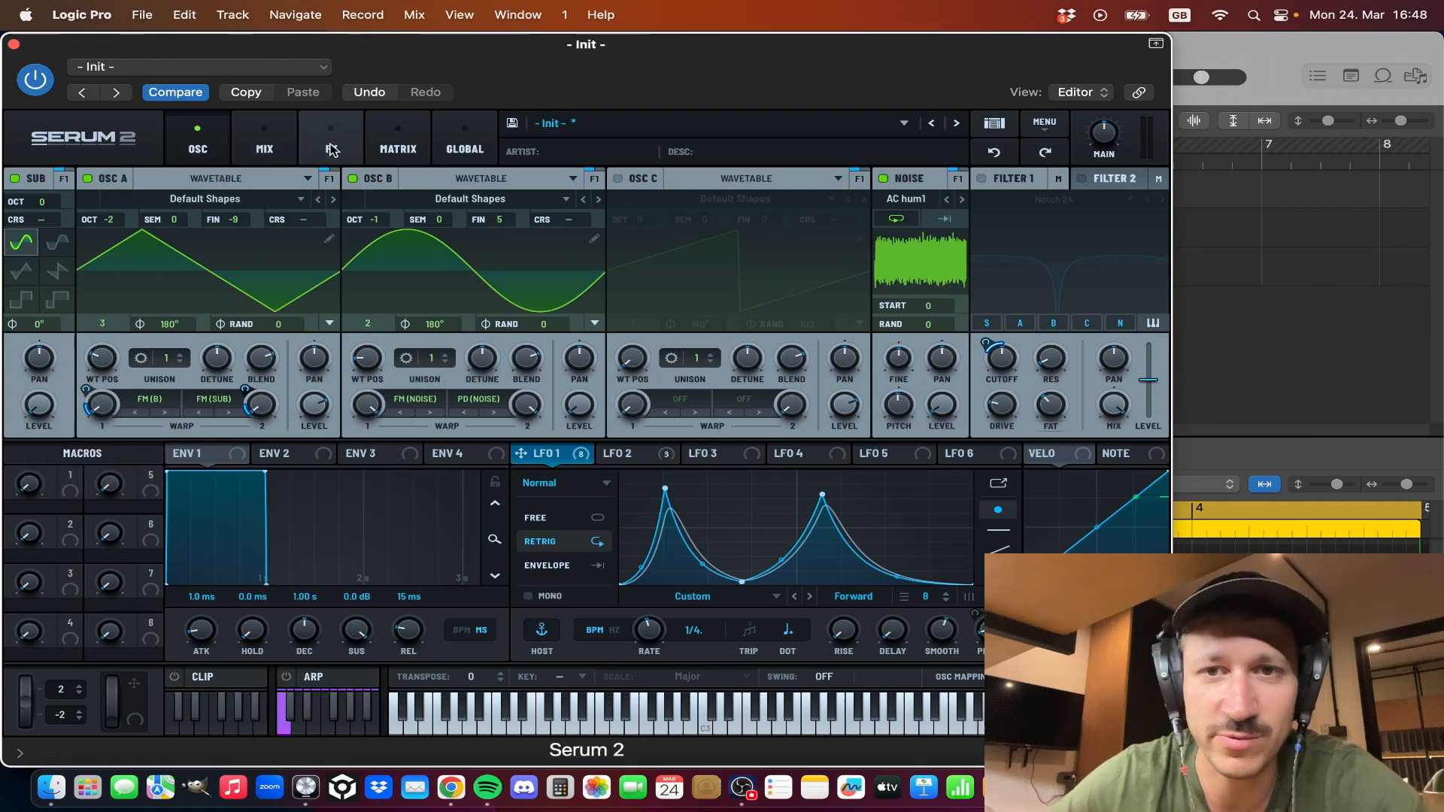
# Step: Re-enable the first Distortion in the main effects chain and return to the oscillator page
pyautogui.click(332, 149)
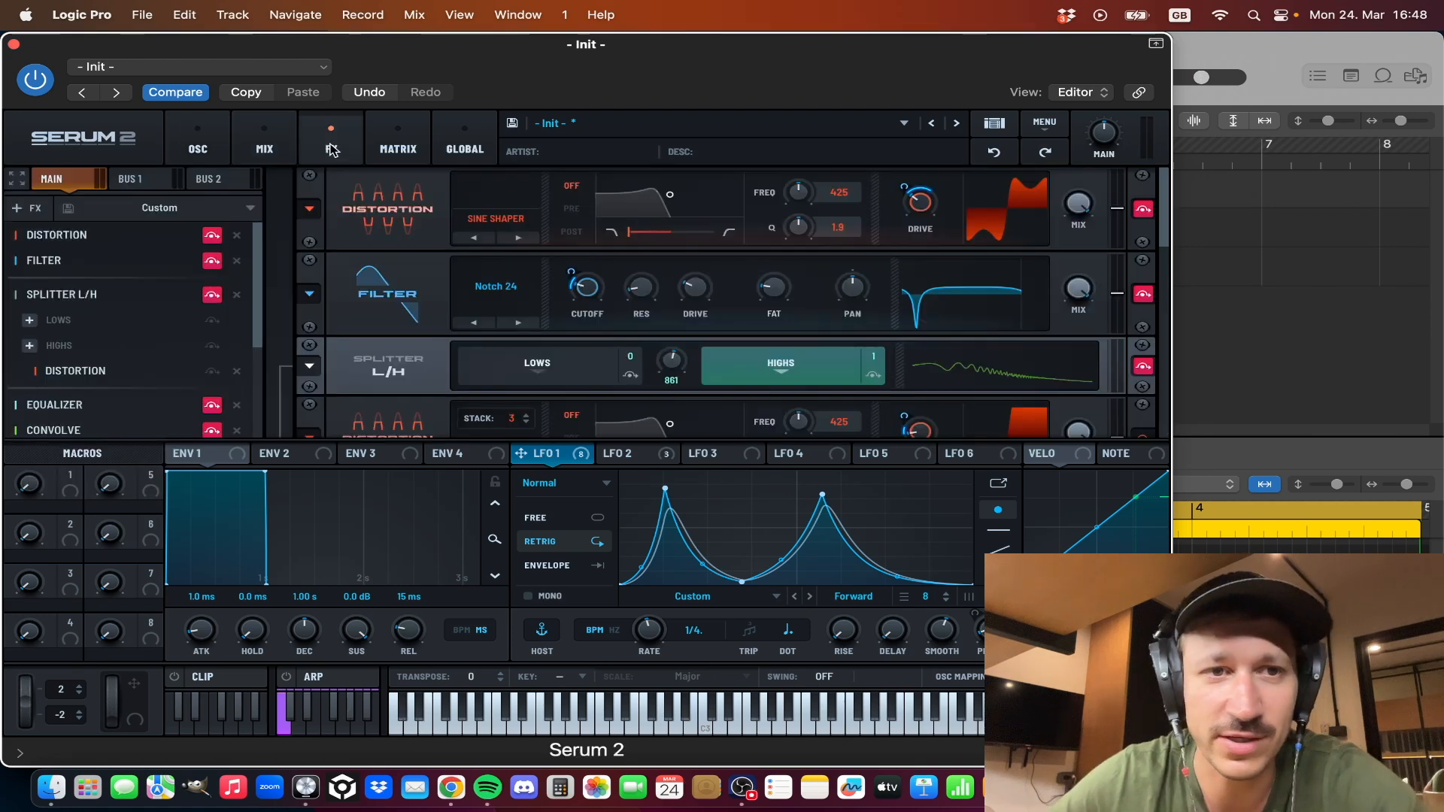
pyautogui.click(212, 236)
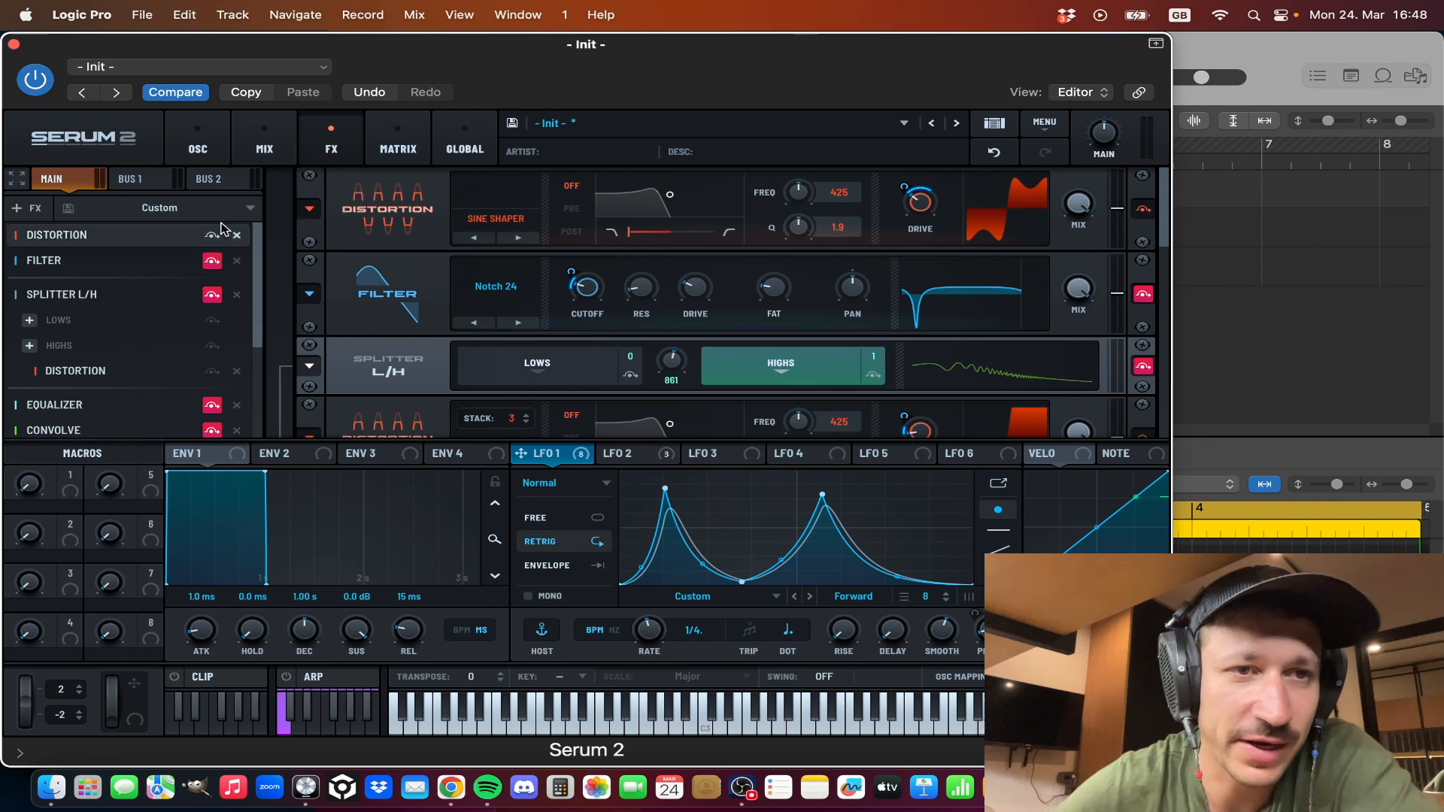
pyautogui.click(262, 136)
pyautogui.click(224, 131)
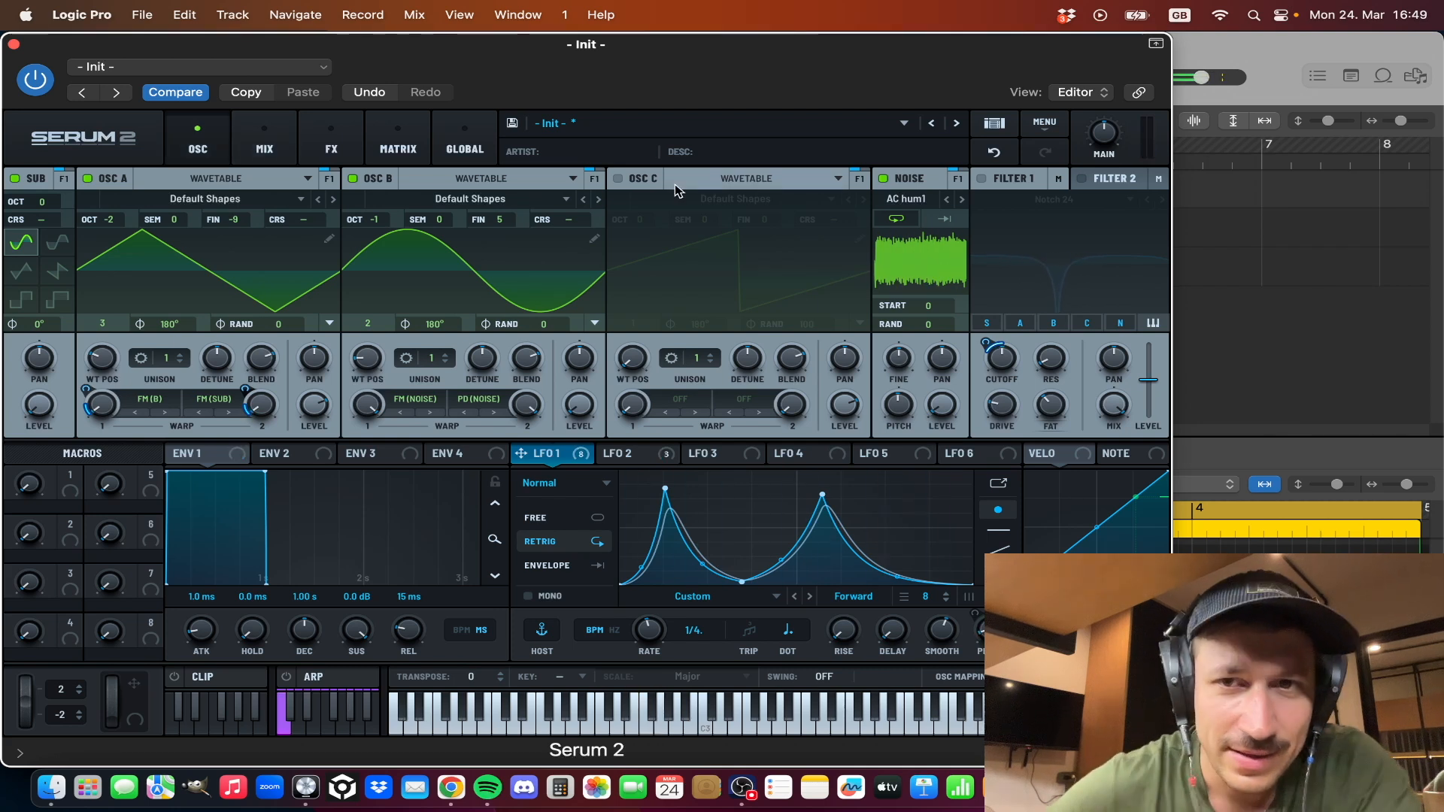
# Step: Switch on Filter 1 with its Notch 24 type, and check its cutoff modulation and drive during playback control
pyautogui.click(983, 179)
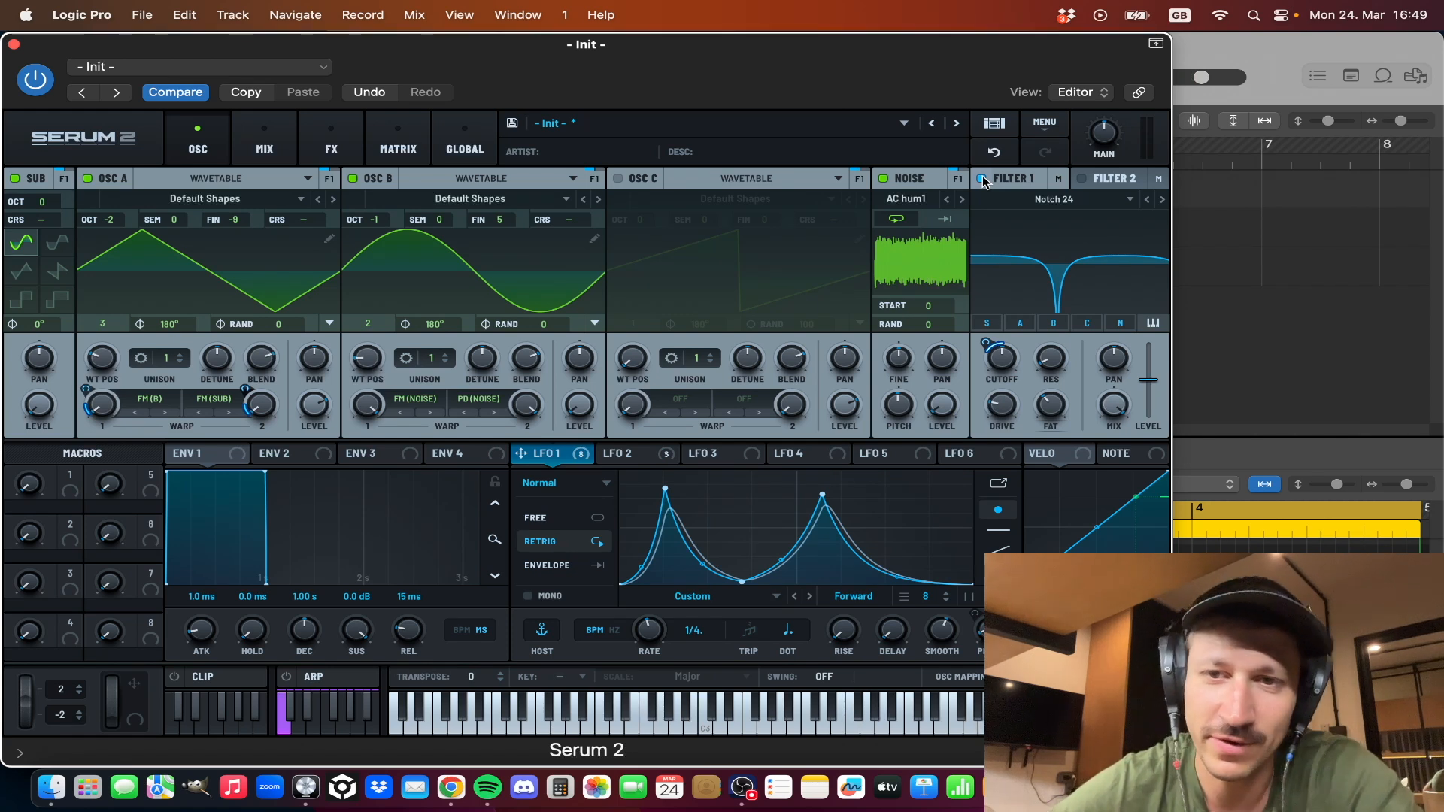
pyautogui.click(981, 179)
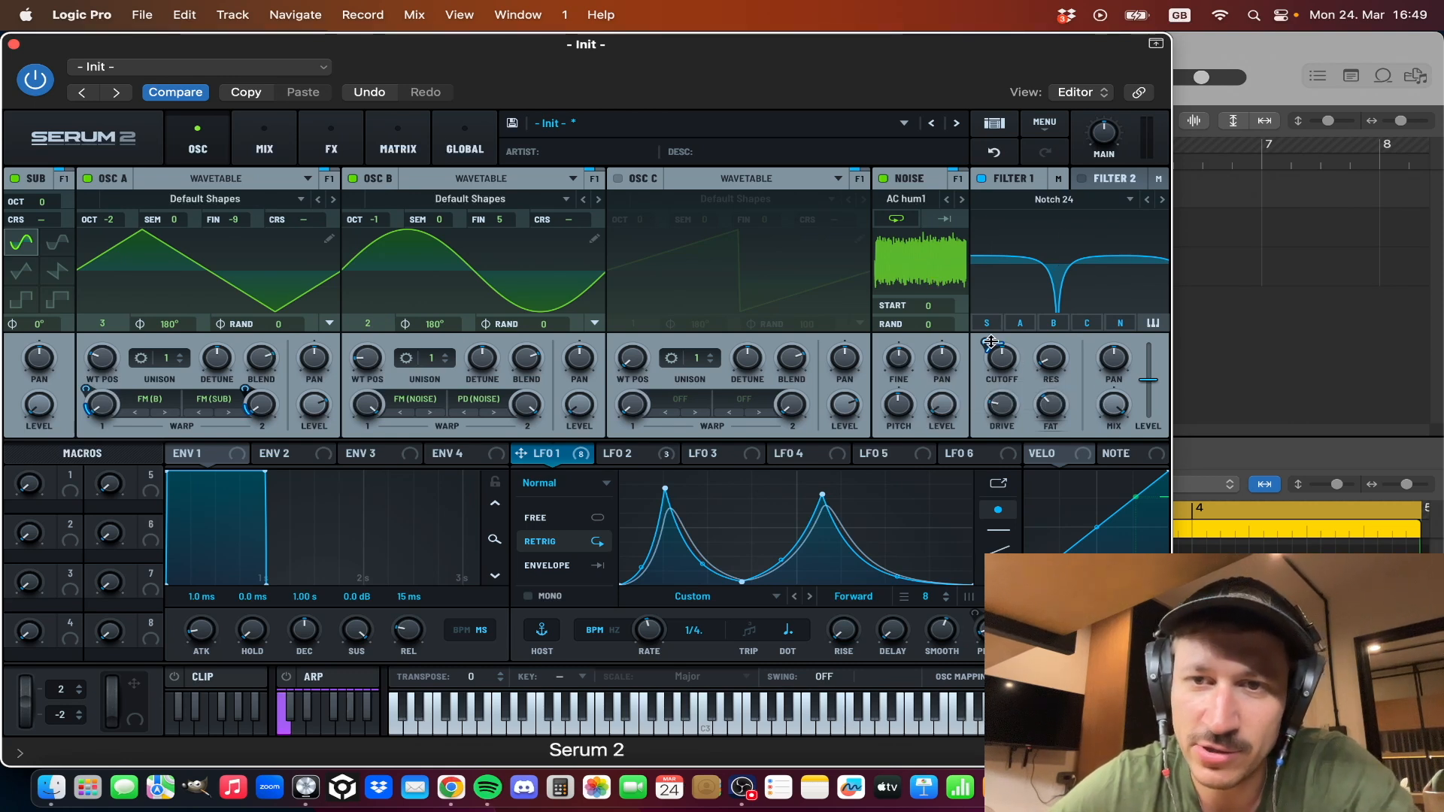
pyautogui.moveTo(991, 342)
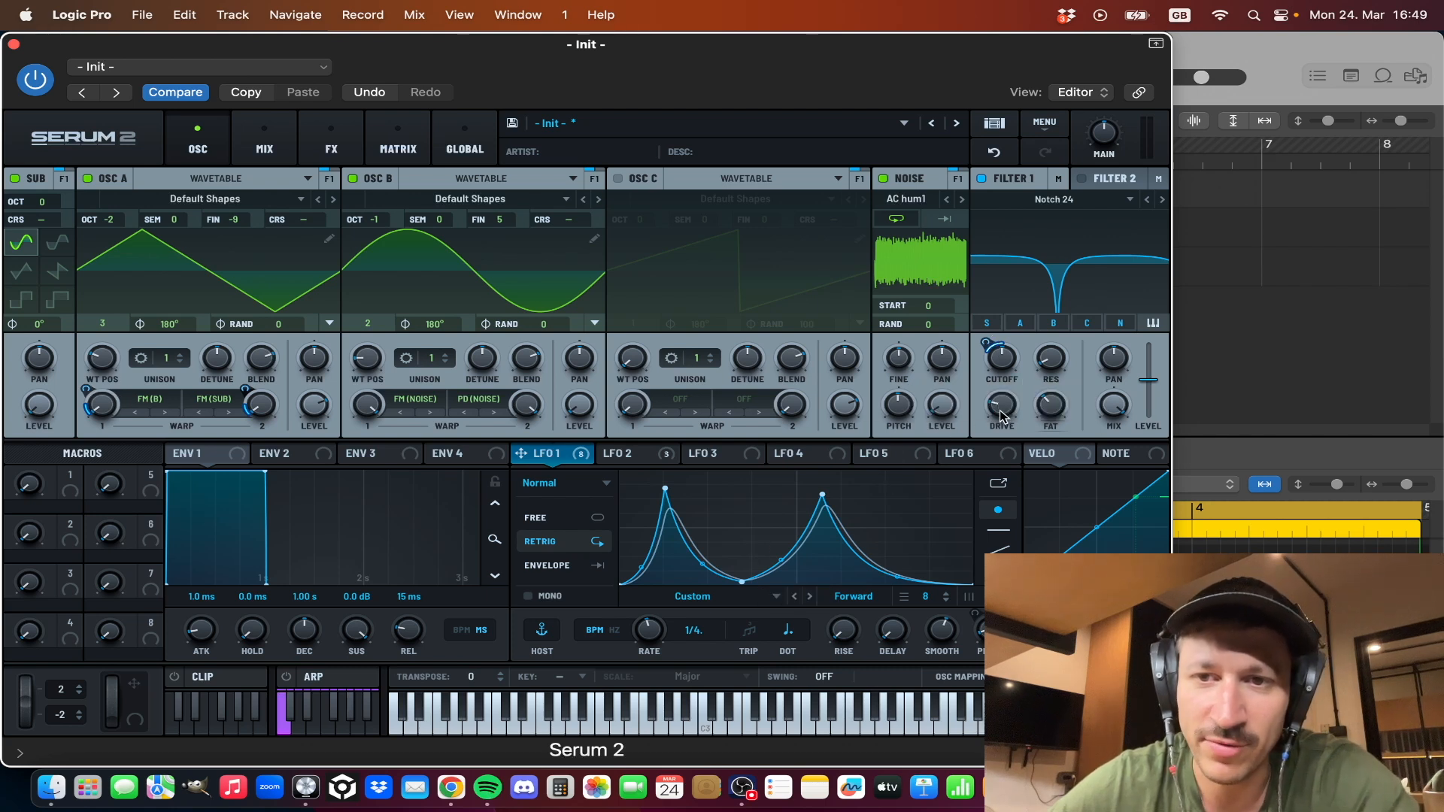
pyautogui.moveTo(999, 402)
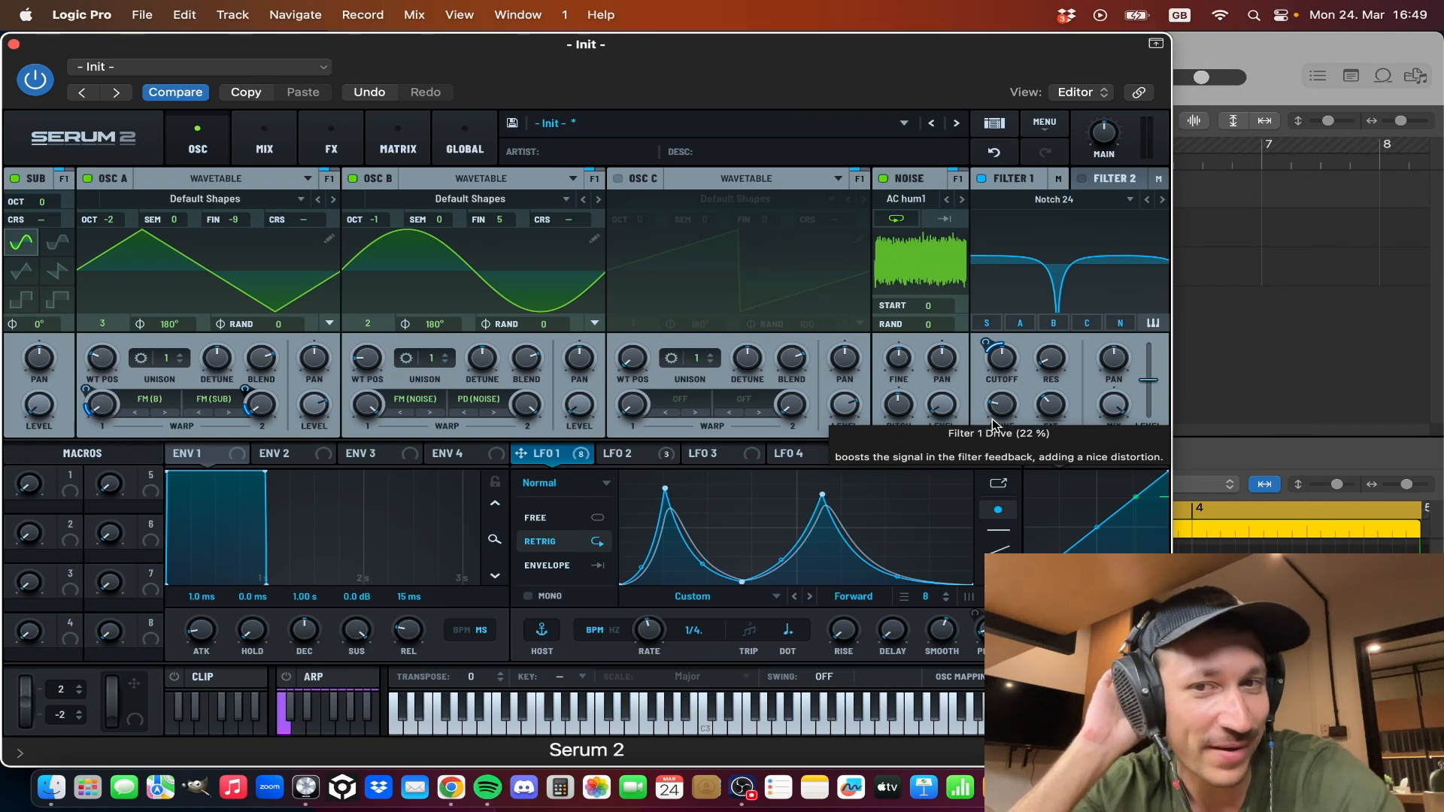
pyautogui.press('space')
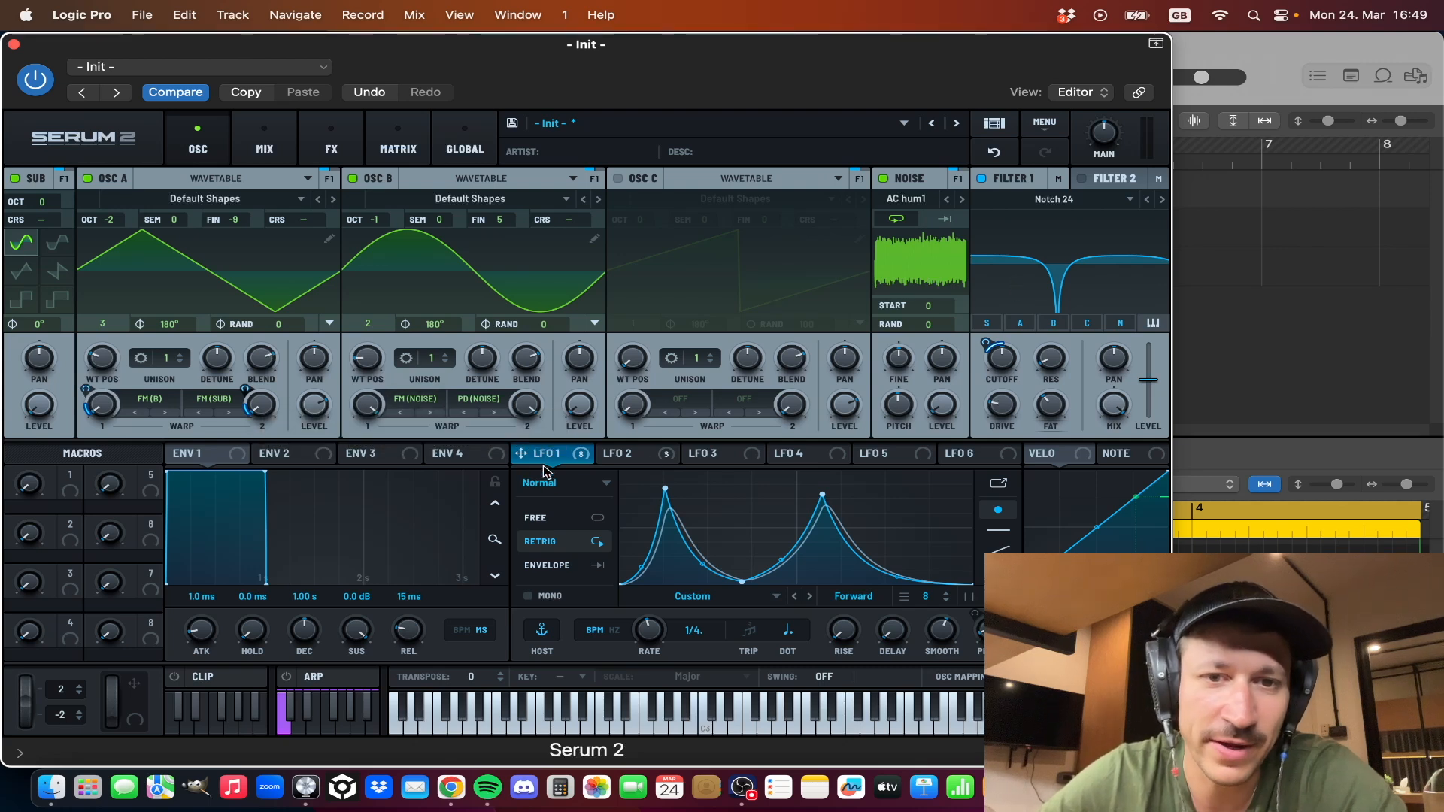
# Step: Try removing the smoothing from LFO 2 and undo the change
pyautogui.click(643, 458)
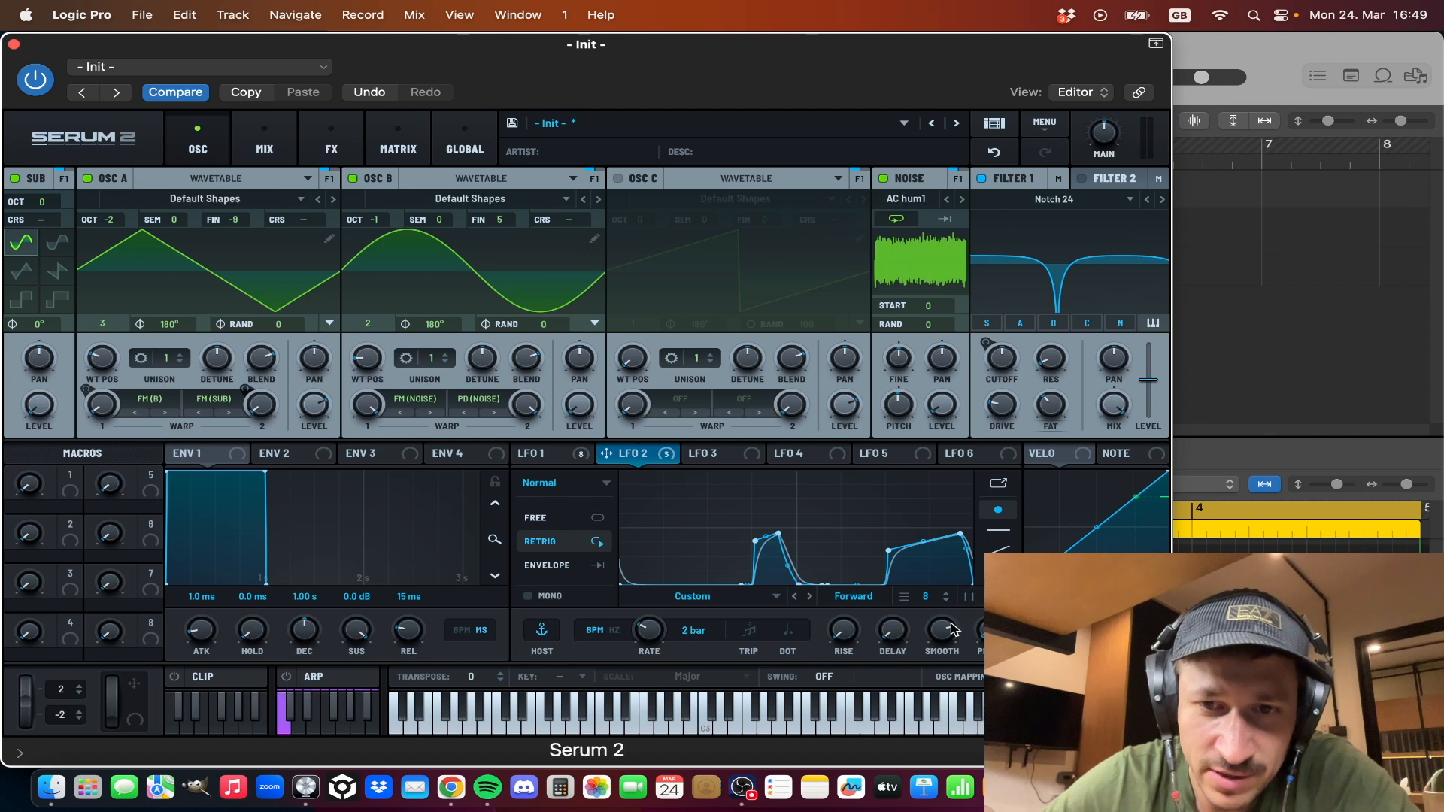
pyautogui.moveTo(948, 630); pyautogui.dragTo(948, 665)
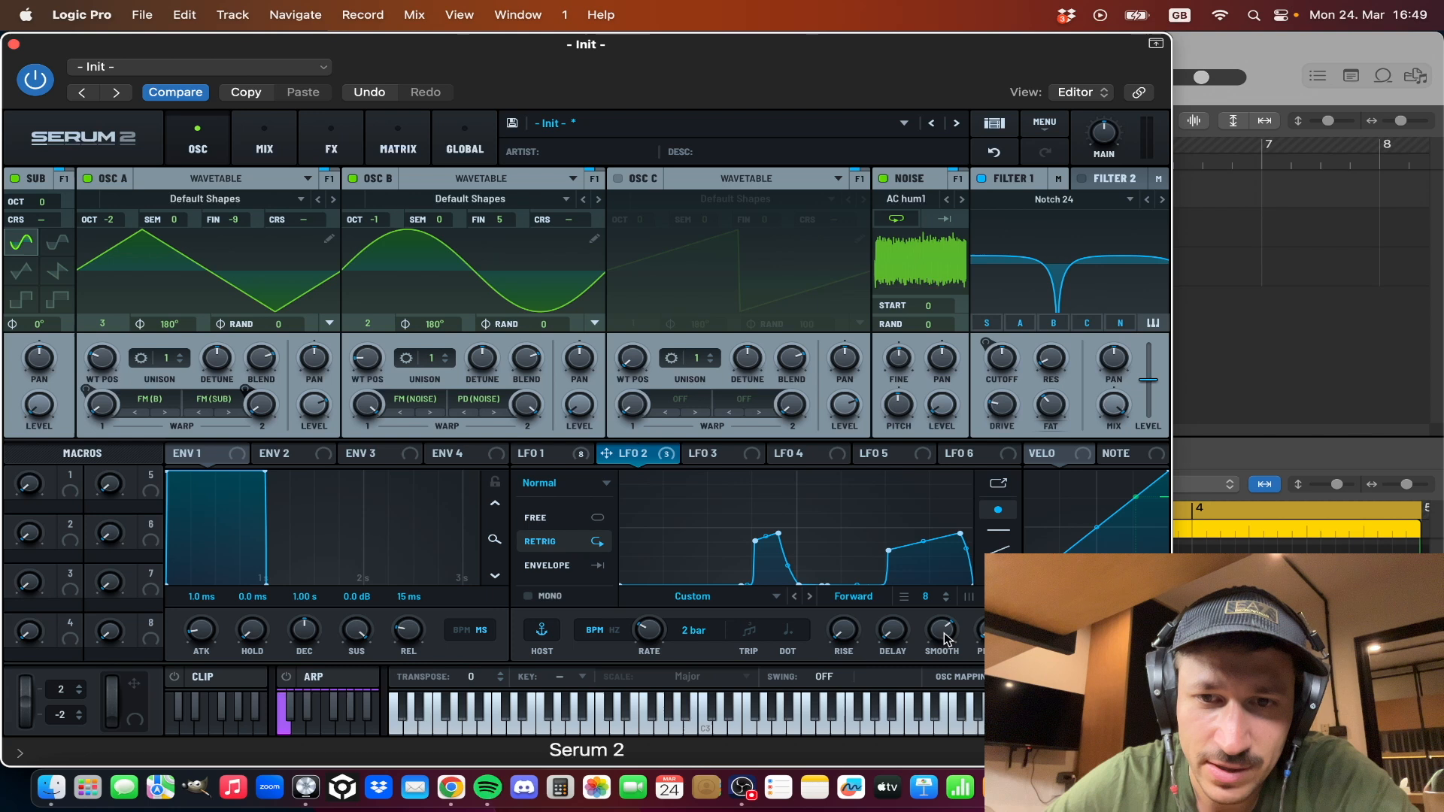
pyautogui.click(997, 154)
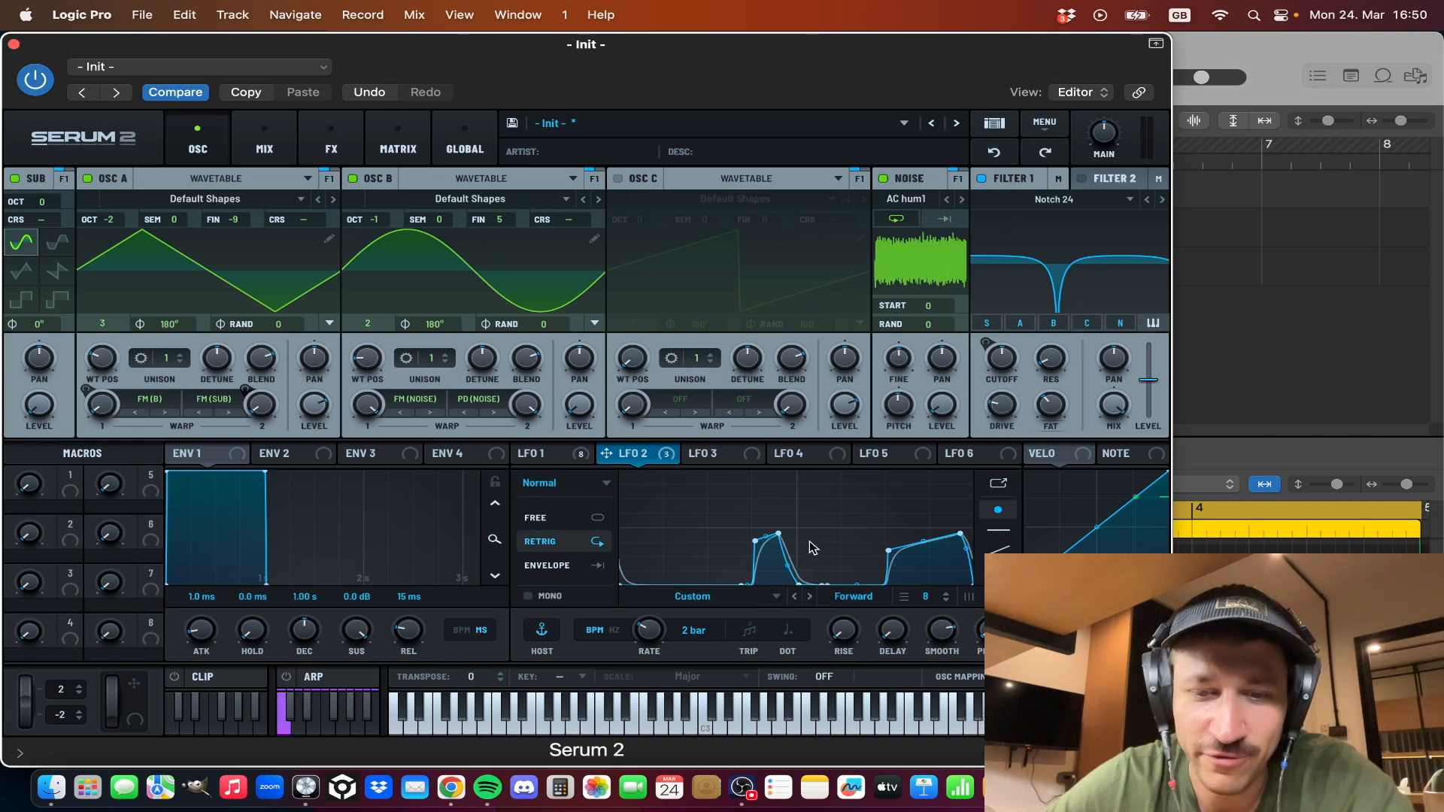
# Step: Compare the curves and rates of LFO 1 and LFO 2 while auditioning the patch
pyautogui.click(537, 455)
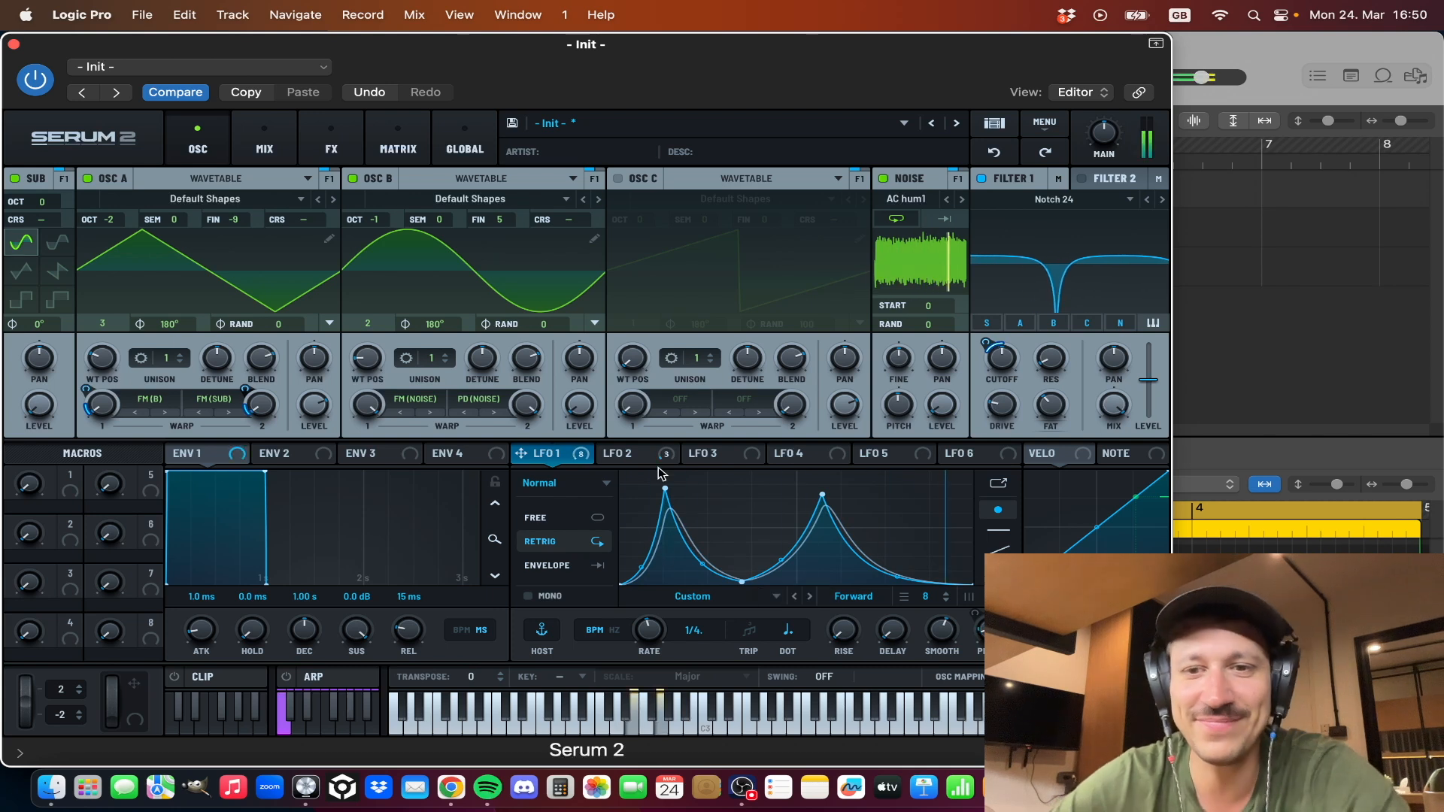
pyautogui.click(632, 456)
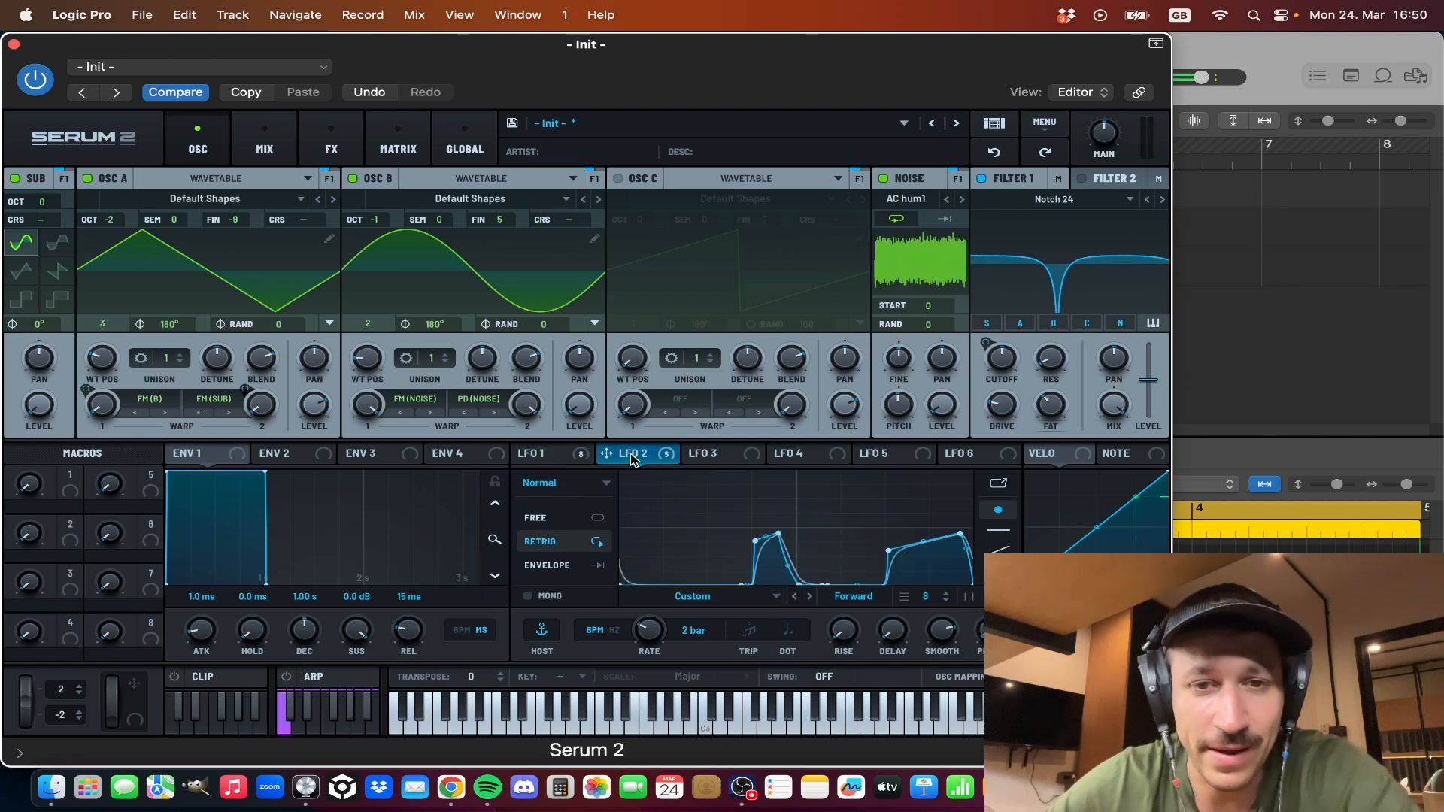
pyautogui.click(548, 455)
pyautogui.click(639, 460)
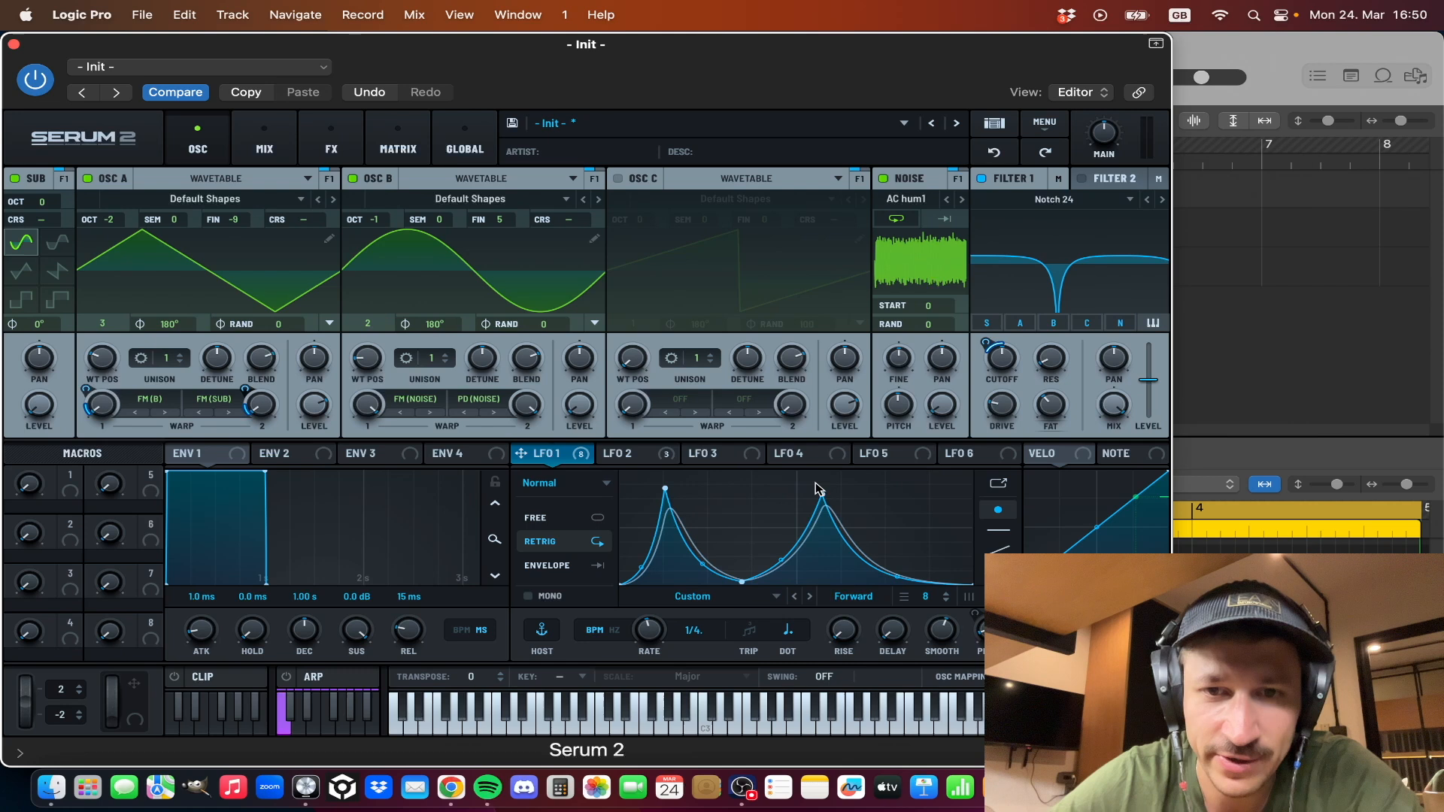
pyautogui.click(631, 455)
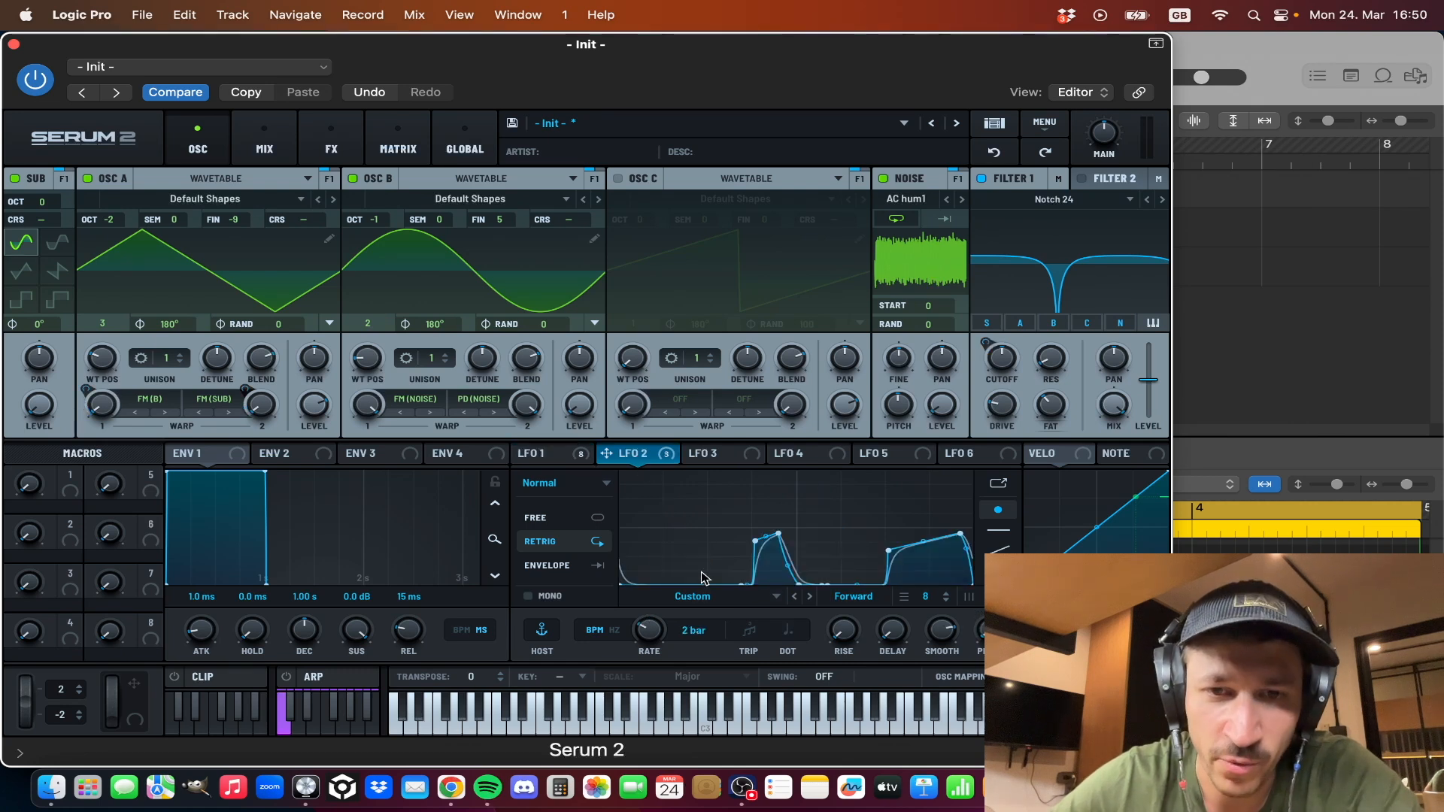
pyautogui.click(561, 450)
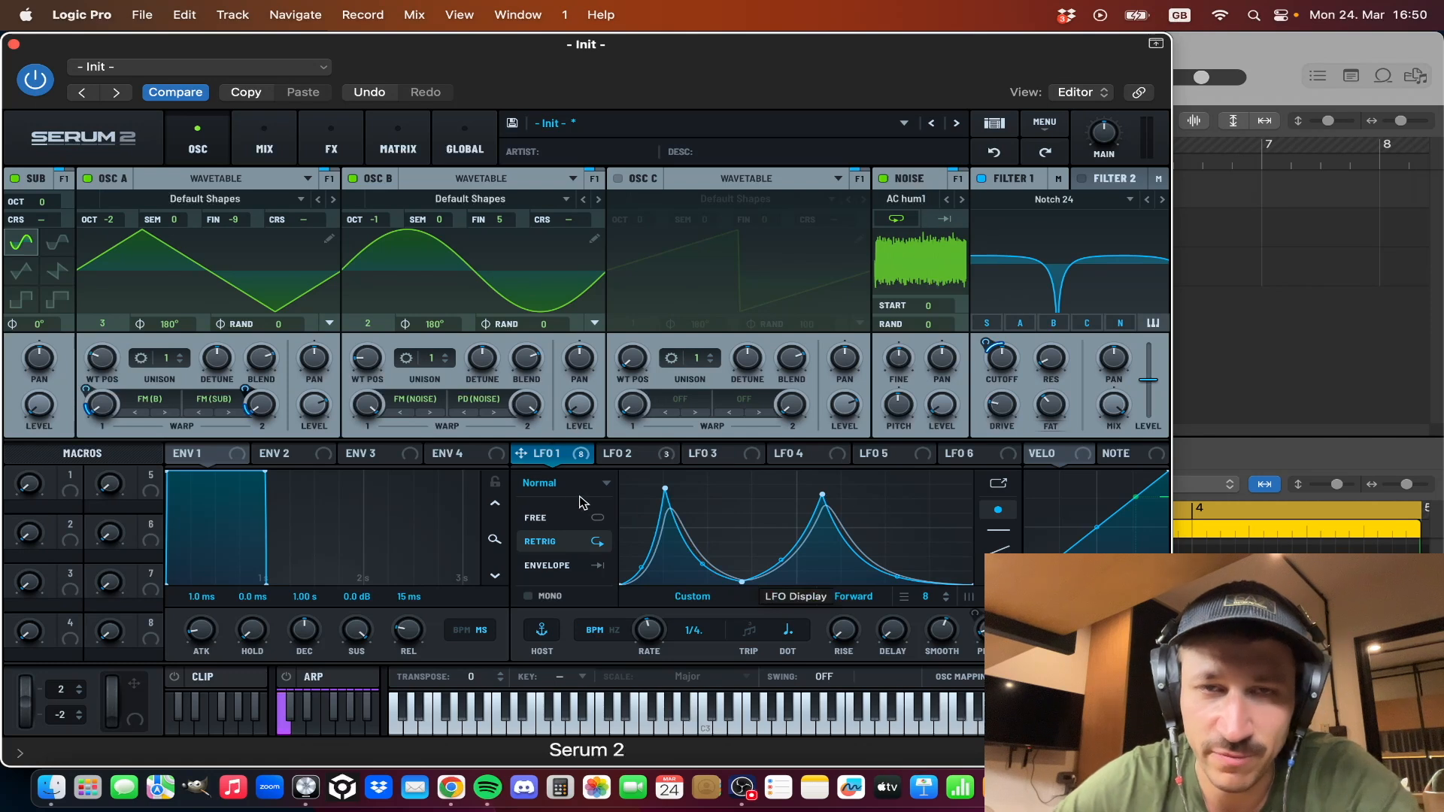
pyautogui.click(625, 460)
pyautogui.press('space')
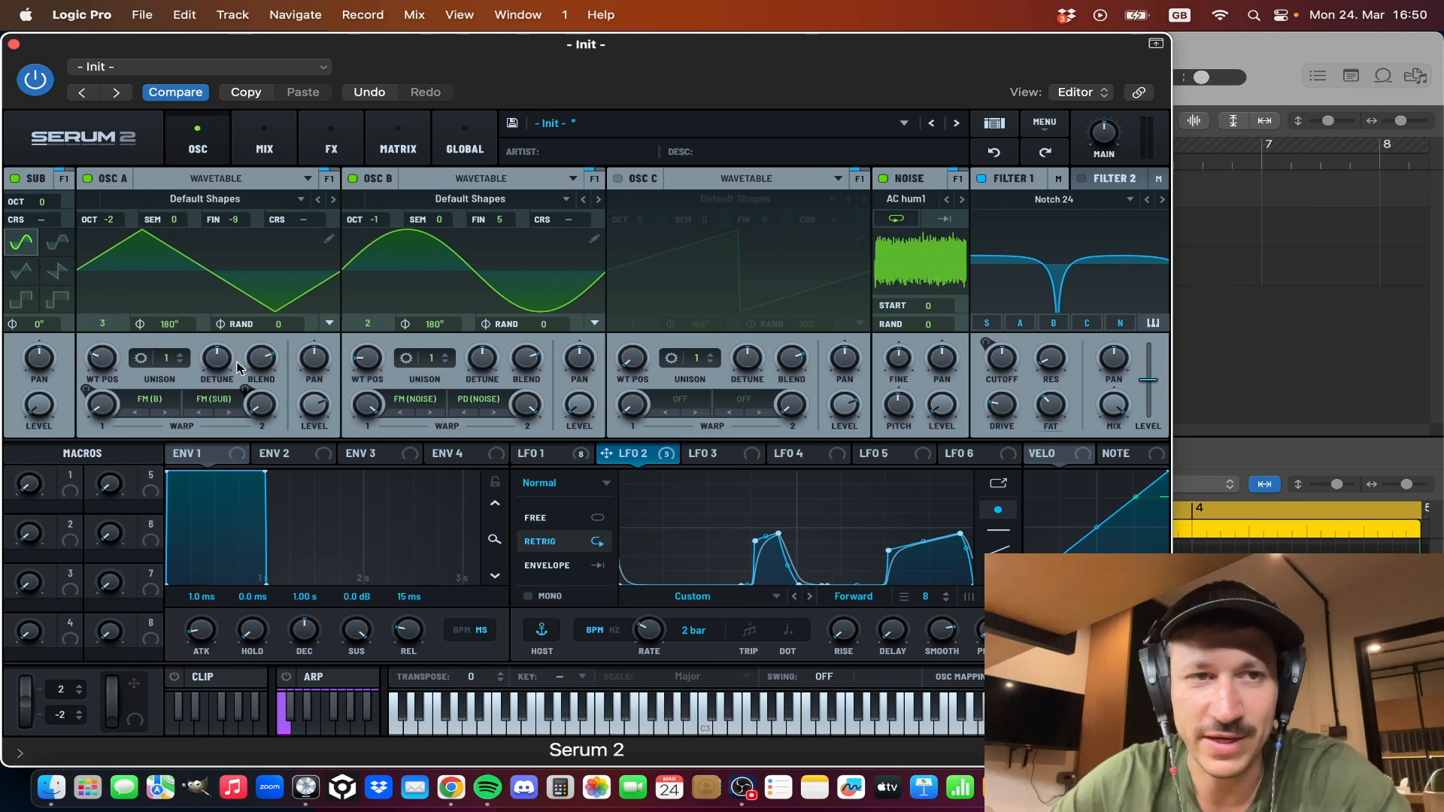
# Step: Close the synth window, solo the -Init- track in the arrangement, and reopen its Serum 2 plug-in
pyautogui.click(14, 44)
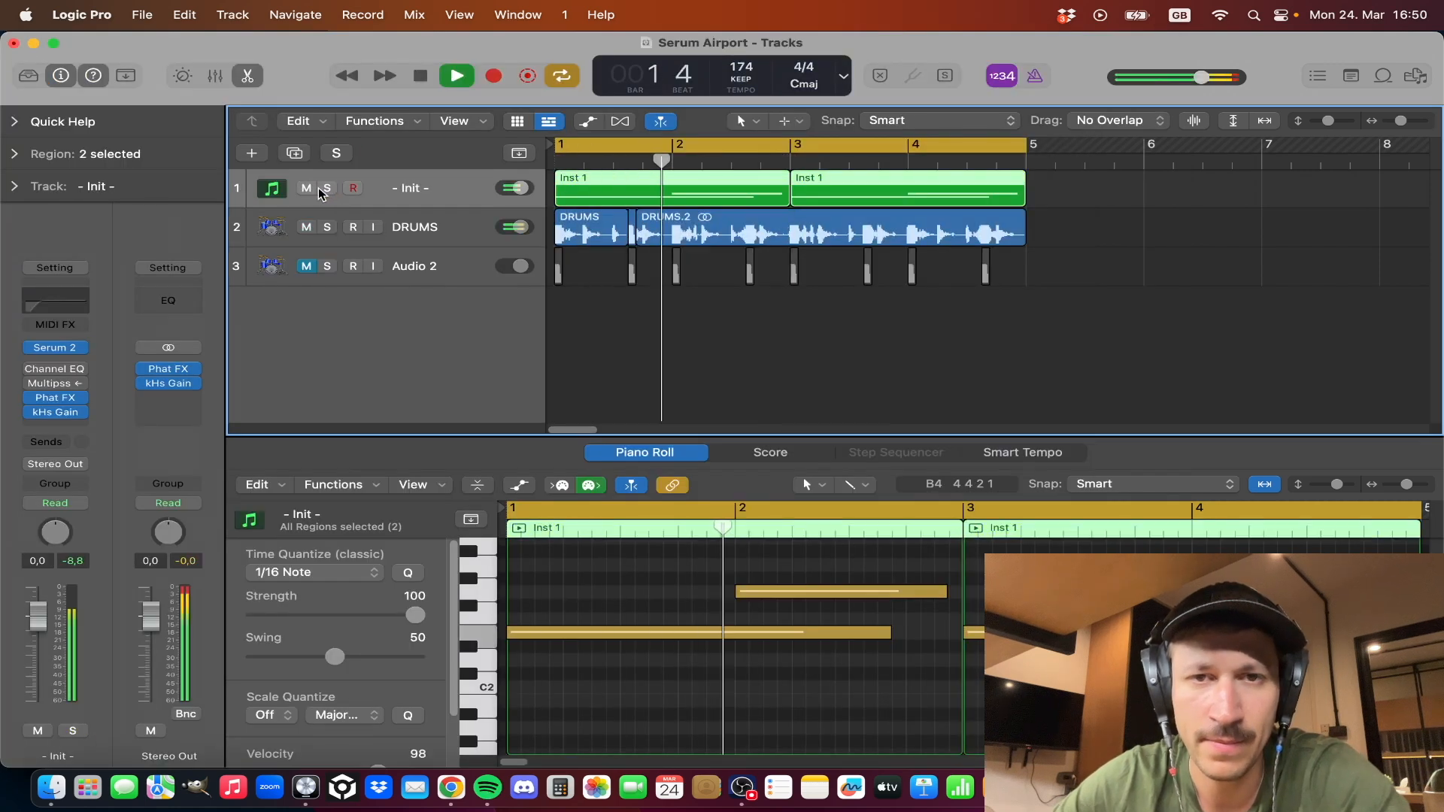
pyautogui.click(322, 189)
pyautogui.press('space')
pyautogui.click(56, 347)
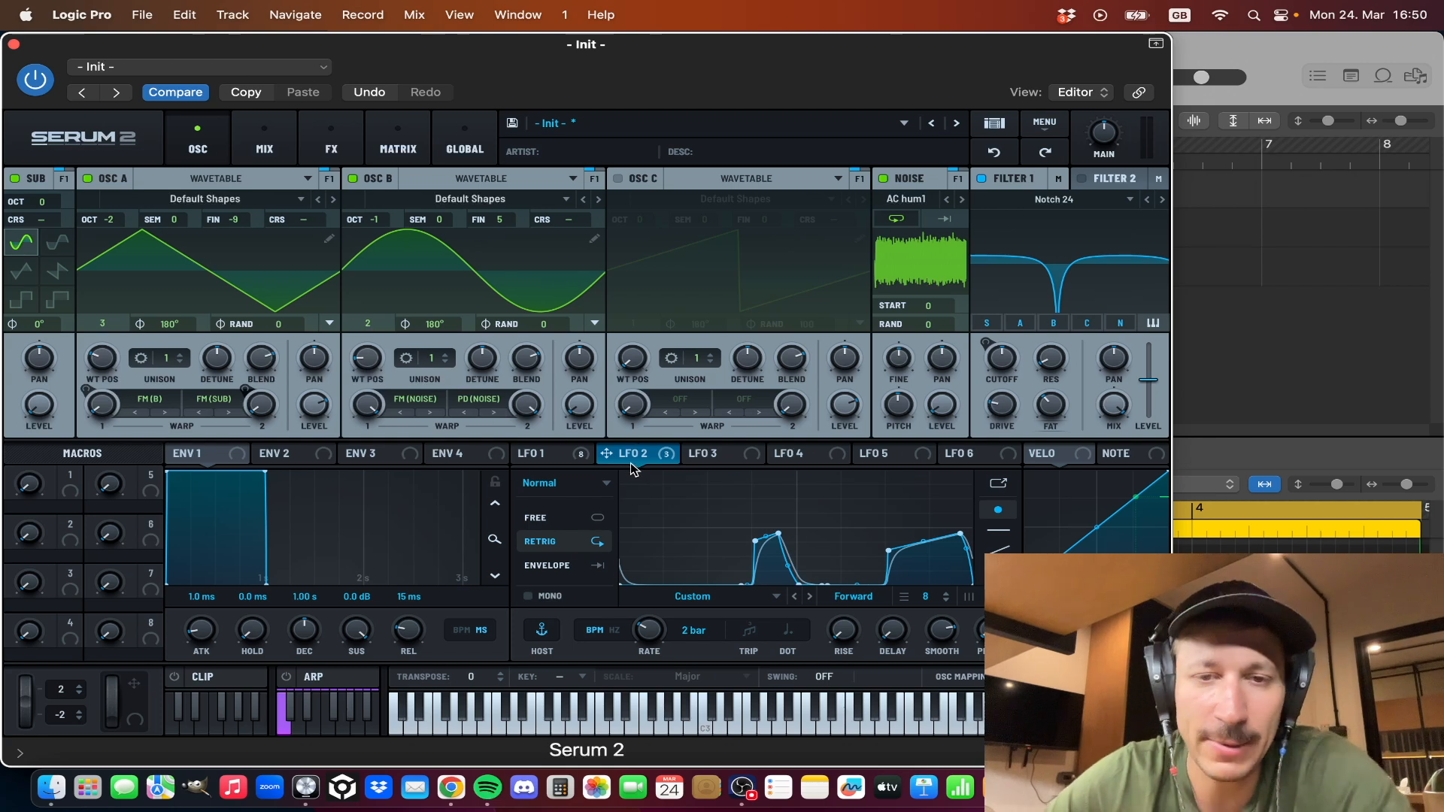
# Step: Copy the plug-in's current settings and play the loop with LFO 2 displayed
pyautogui.moveTo(631, 464)
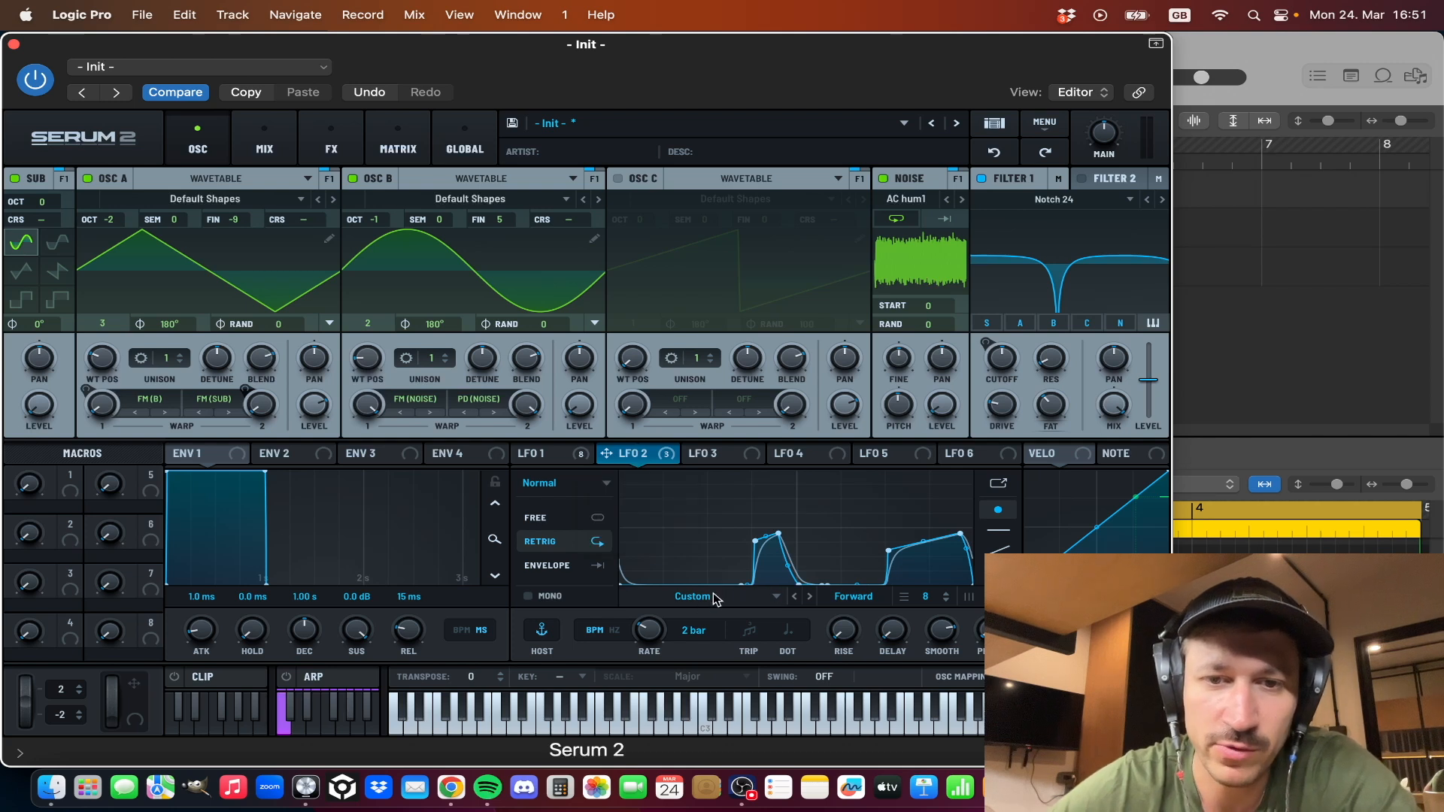
pyautogui.click(253, 94)
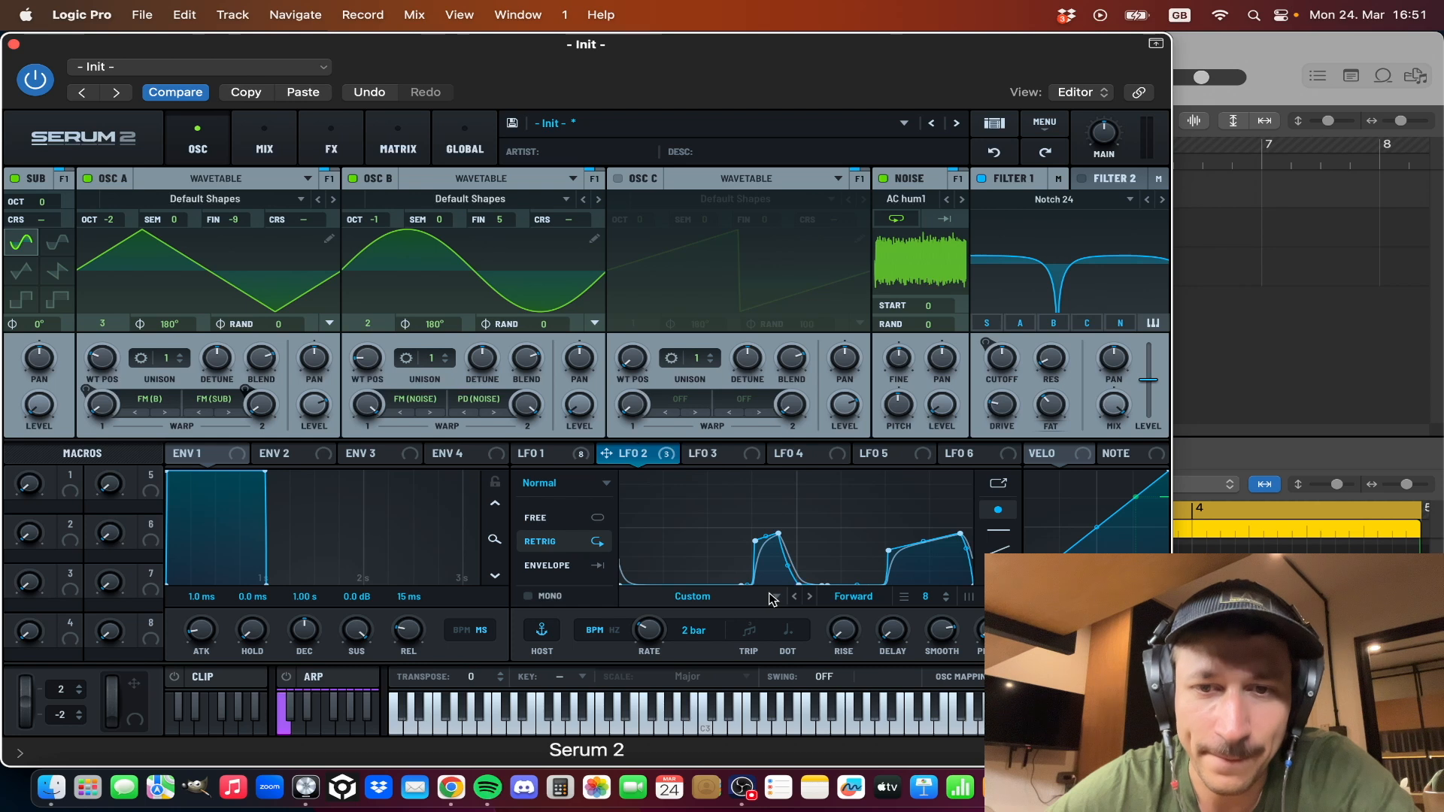
pyautogui.press('space')
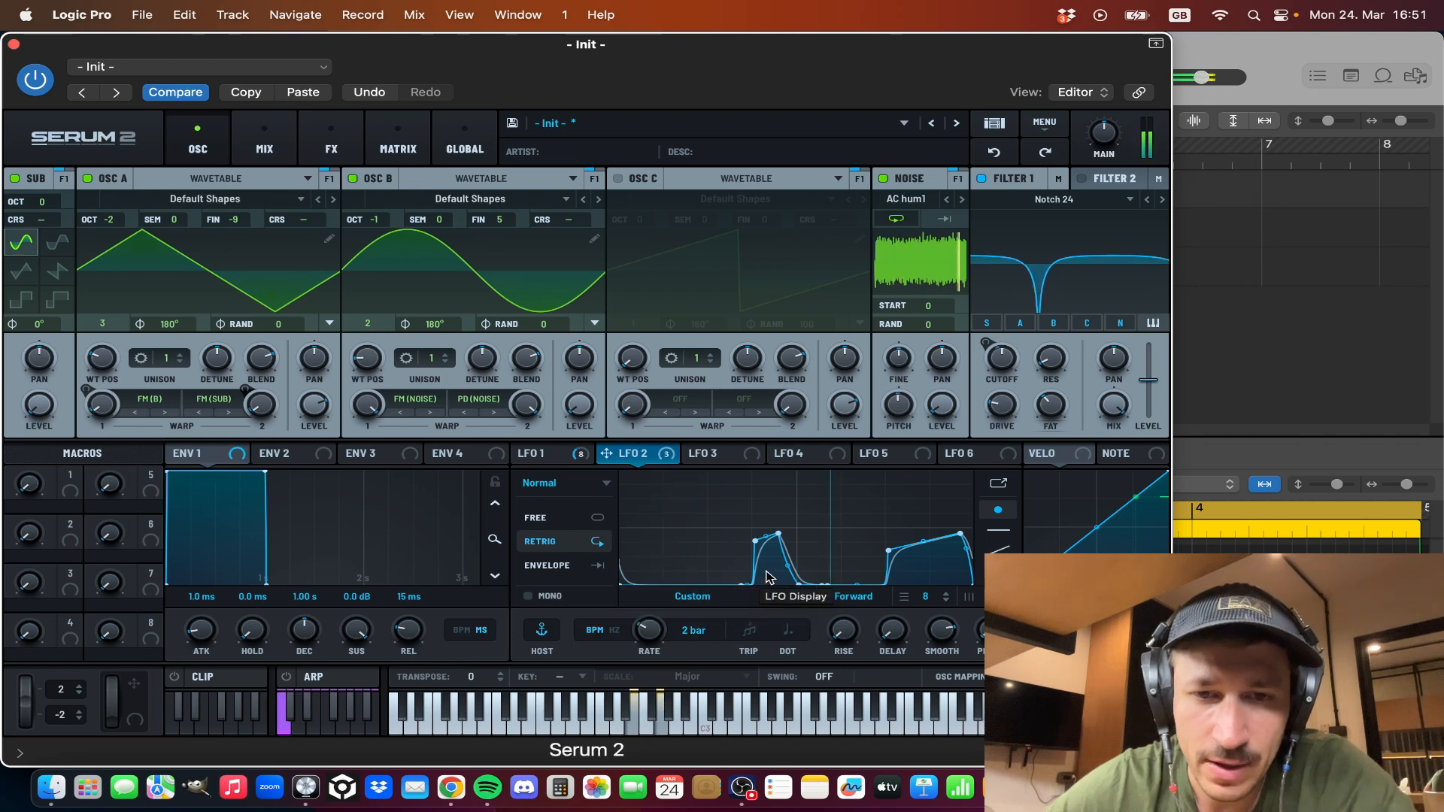
# Step: Try the Flat 0 preset shape on LFO 2, audition it against LFO 1, and undo the shape change
pyautogui.press('space')
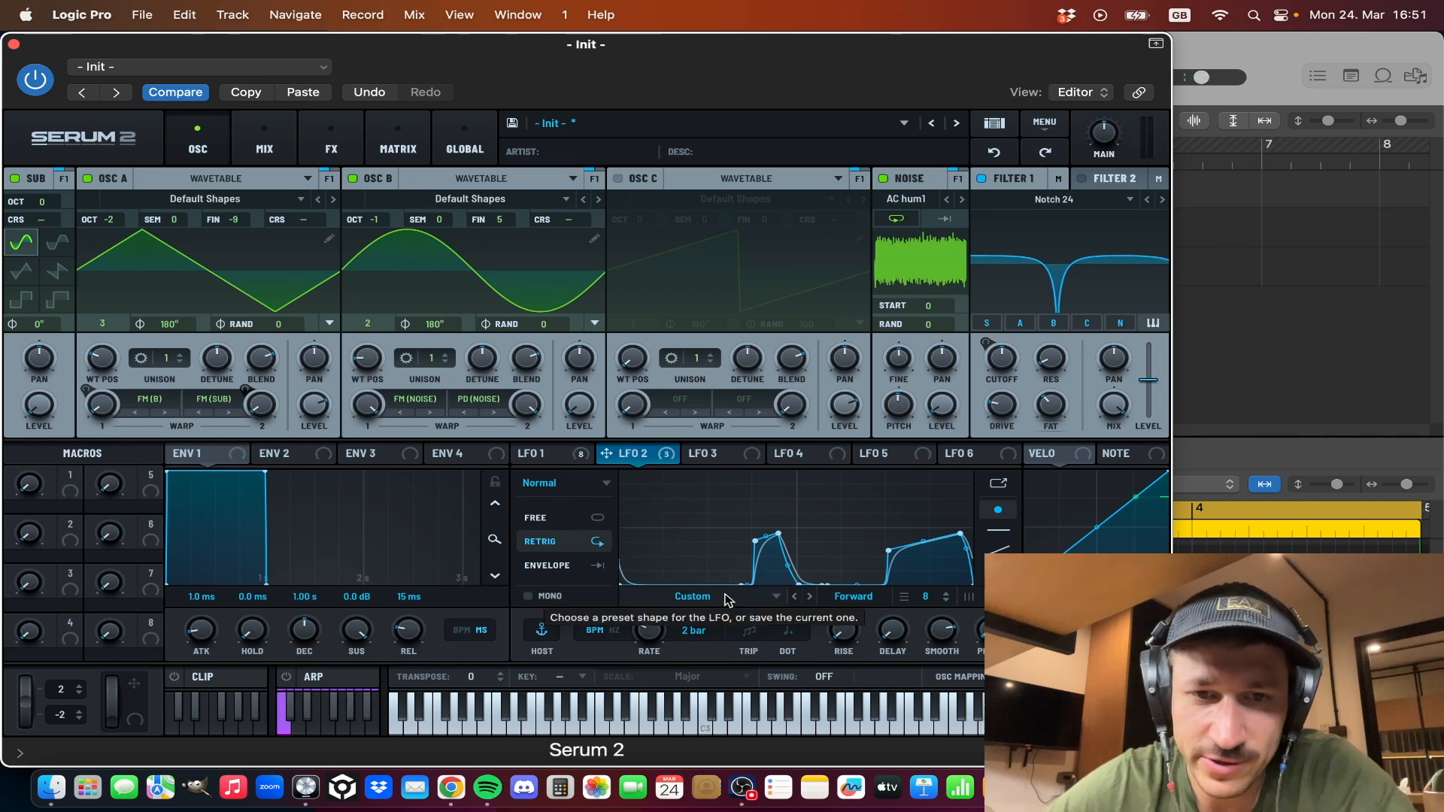
pyautogui.click(726, 600)
pyautogui.moveTo(729, 623)
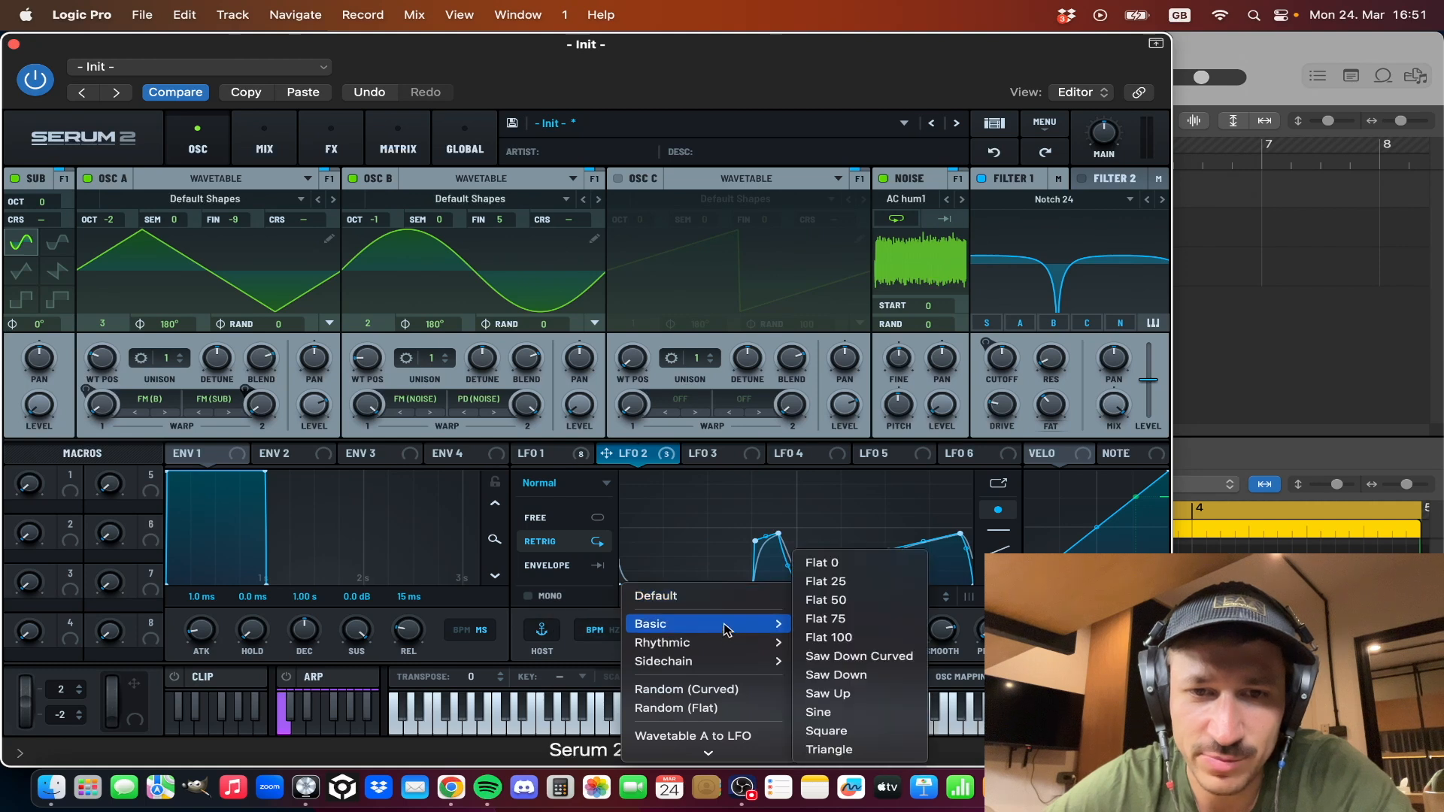
pyautogui.click(857, 563)
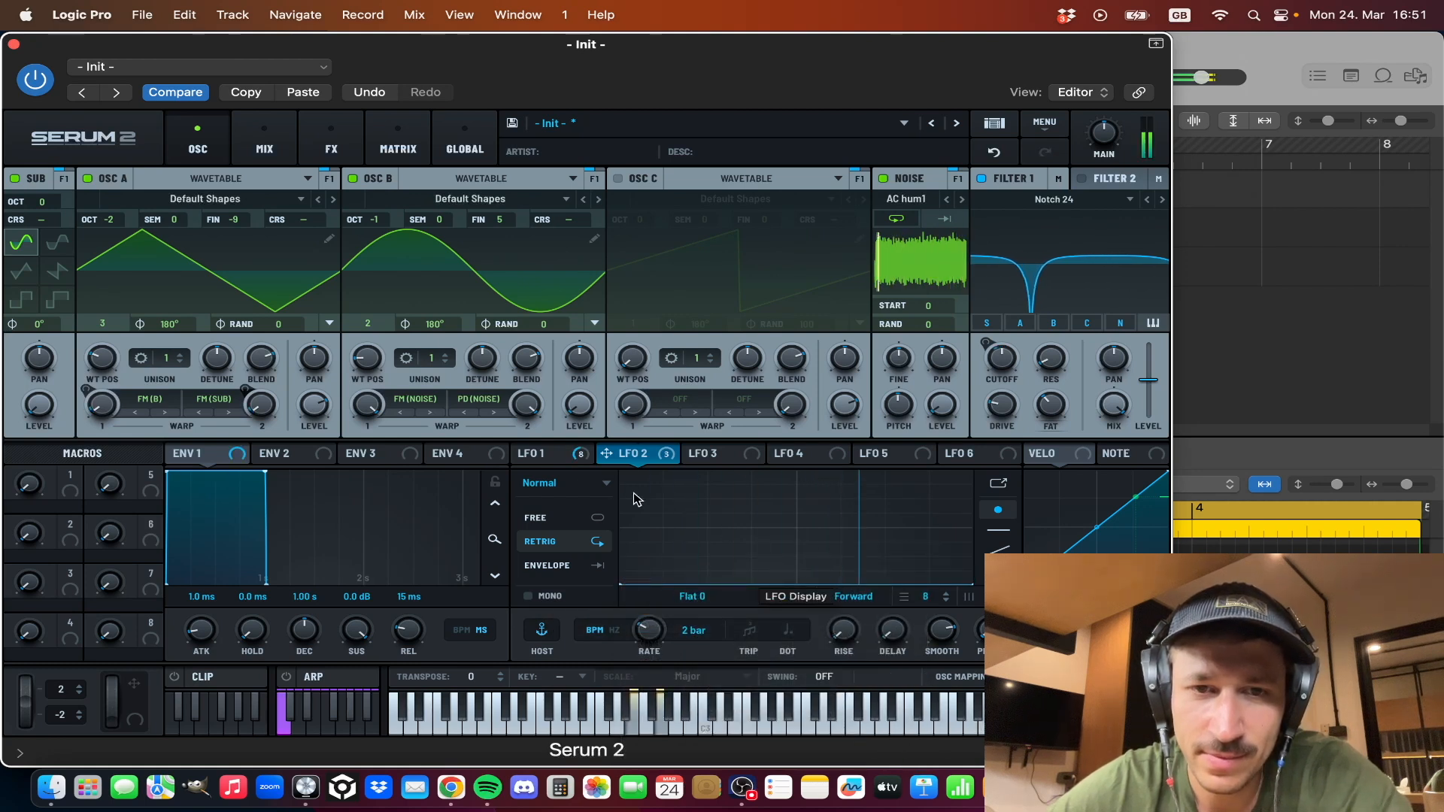
pyautogui.click(546, 461)
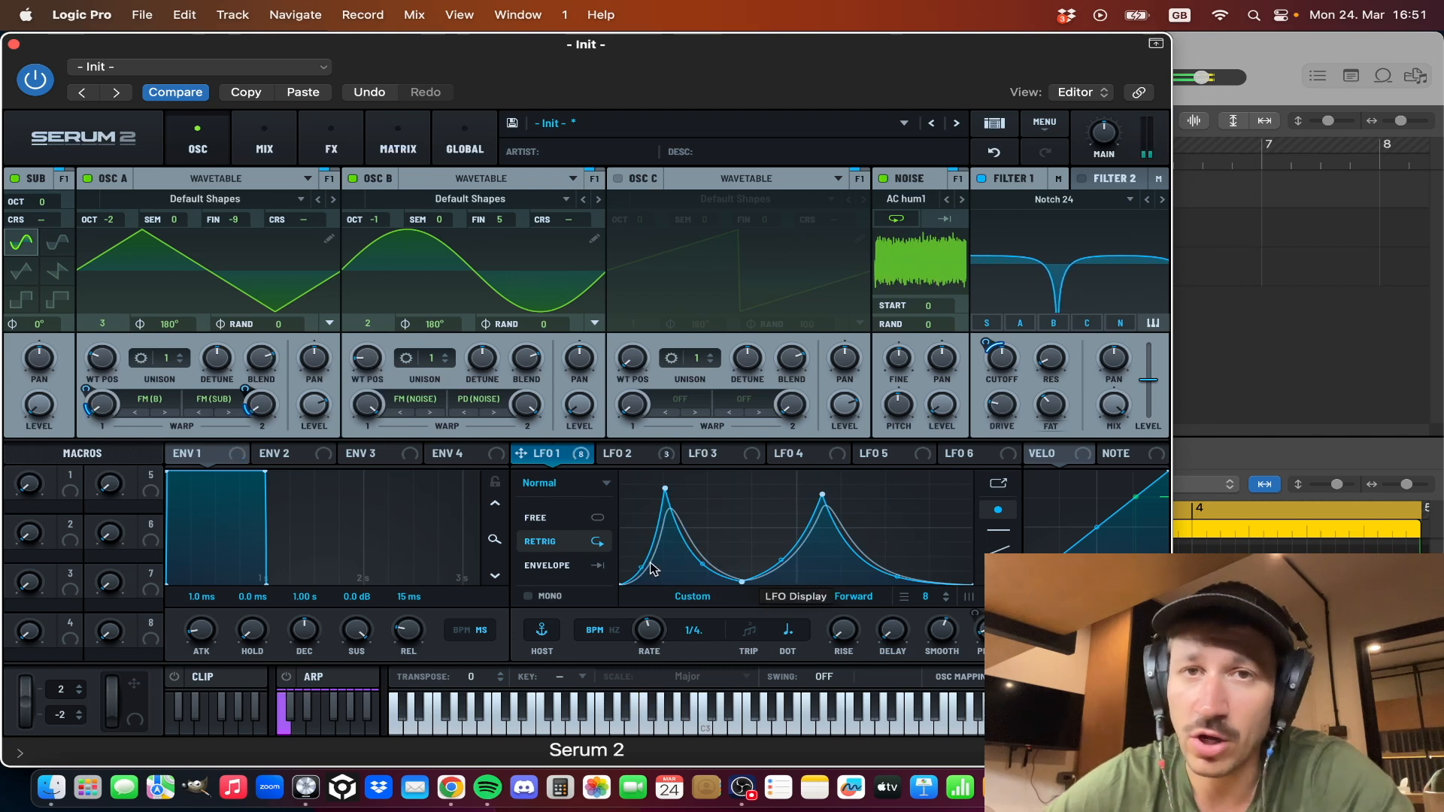
pyautogui.click(632, 459)
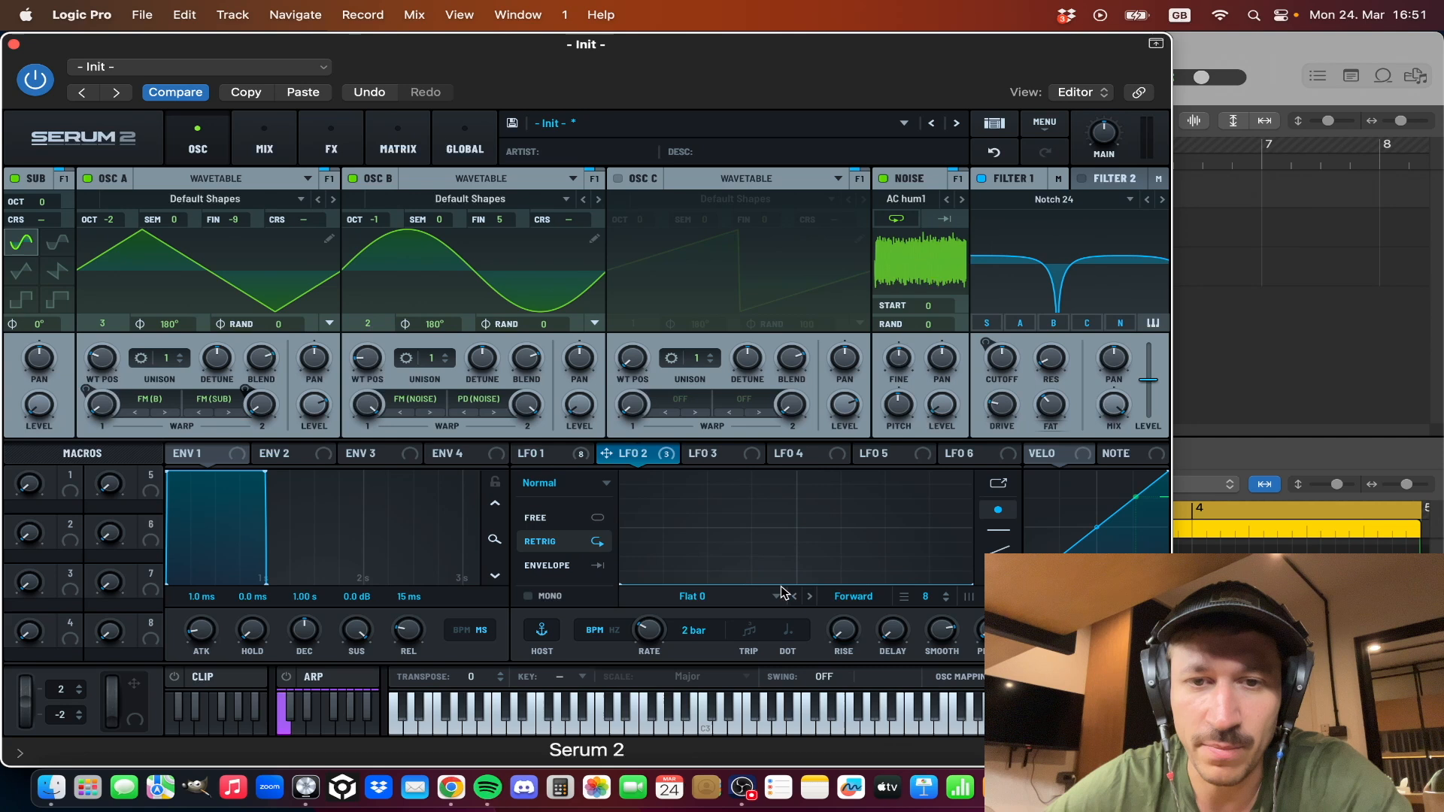
pyautogui.click(993, 152)
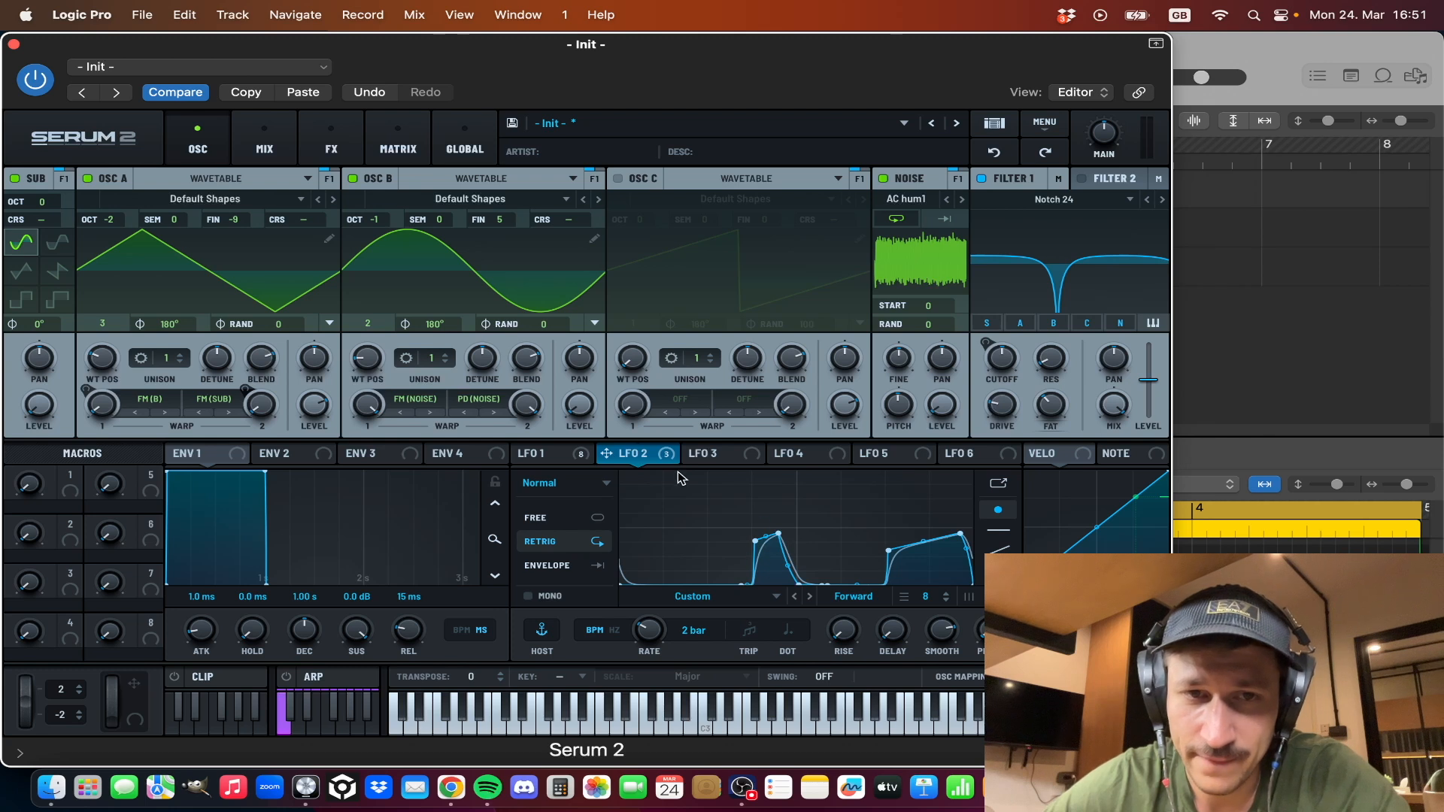
# Step: Play the loop with LFO 1 displayed and compare its curve, rate and modulation targets with those of LFO 2
pyautogui.click(569, 455)
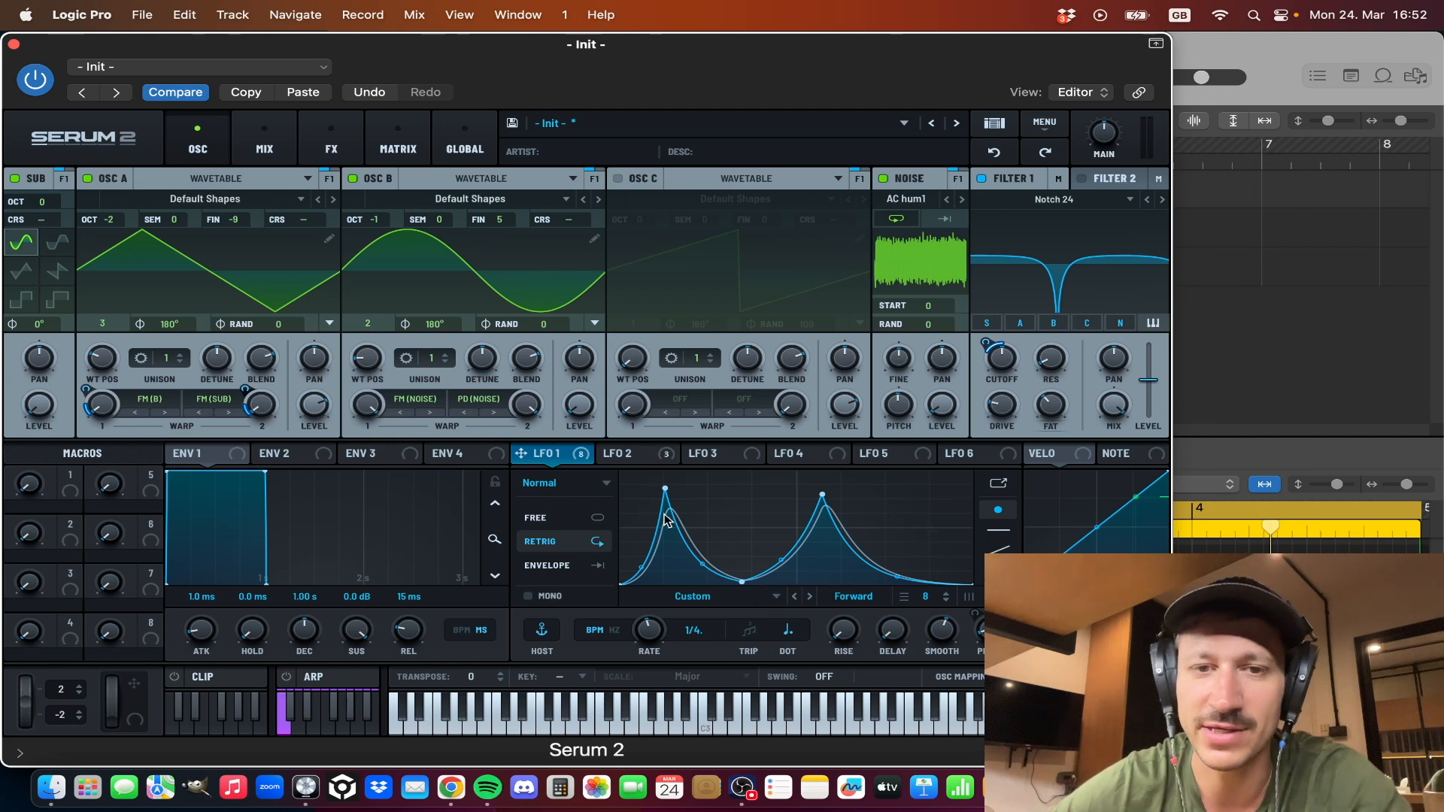
pyautogui.press('space')
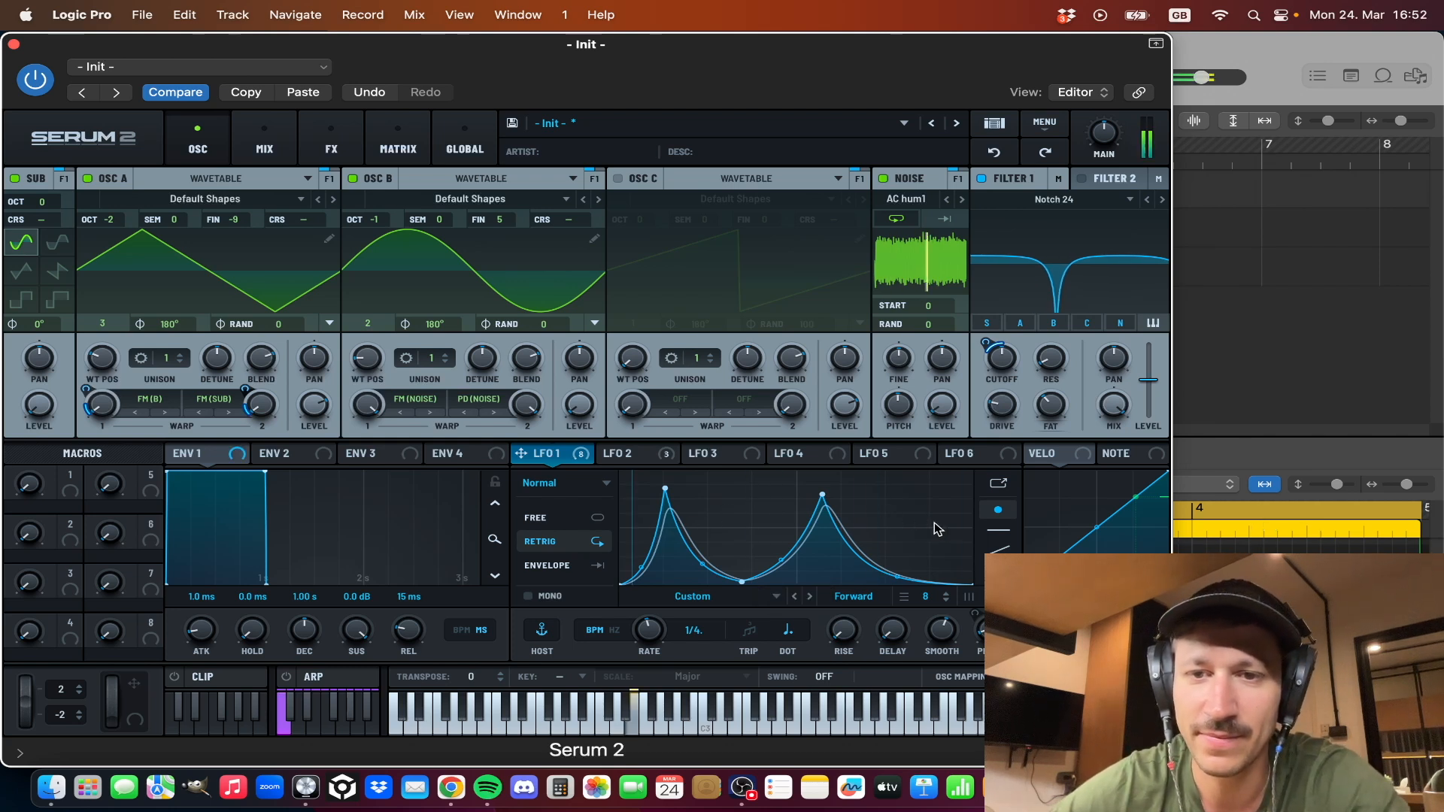
pyautogui.press('space')
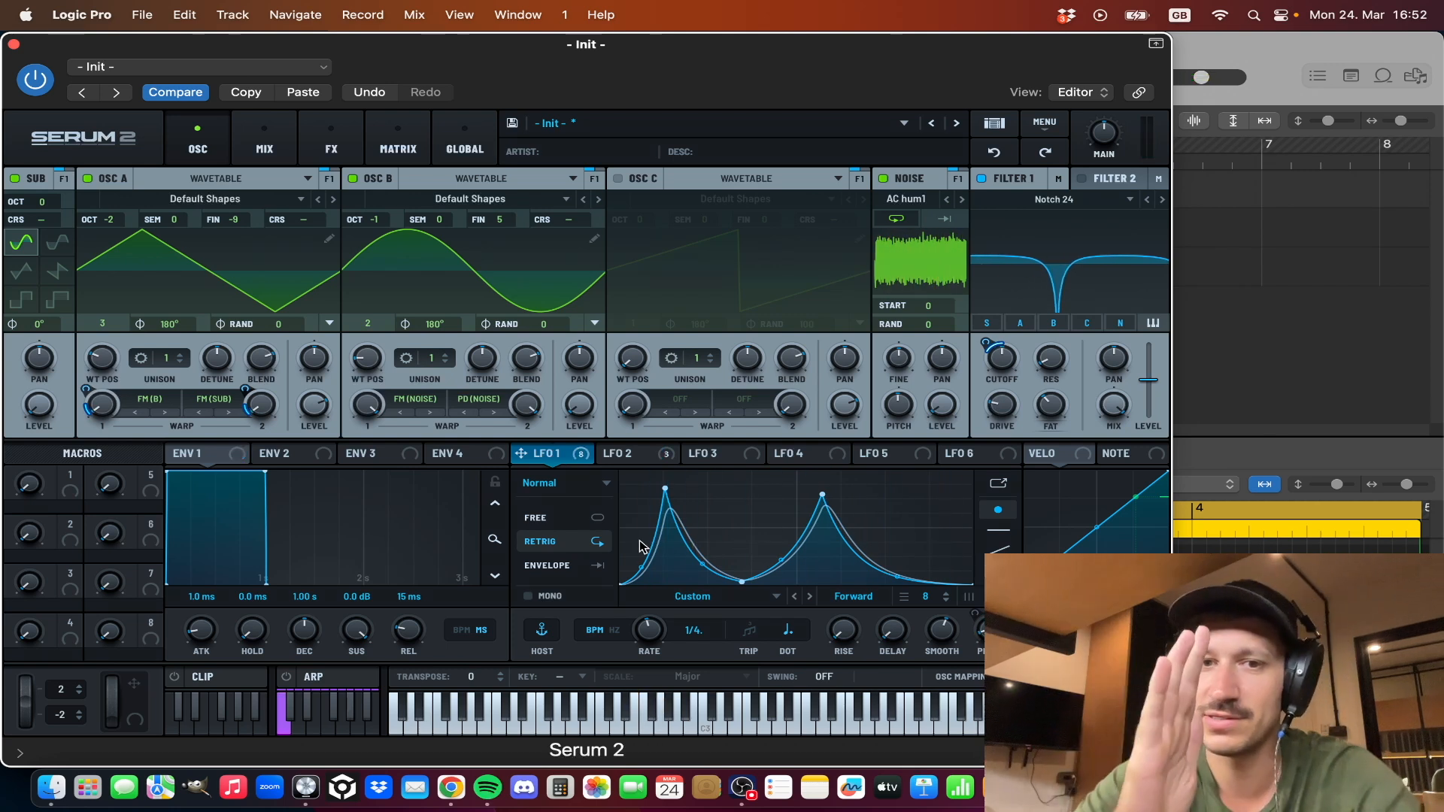
pyautogui.click(630, 461)
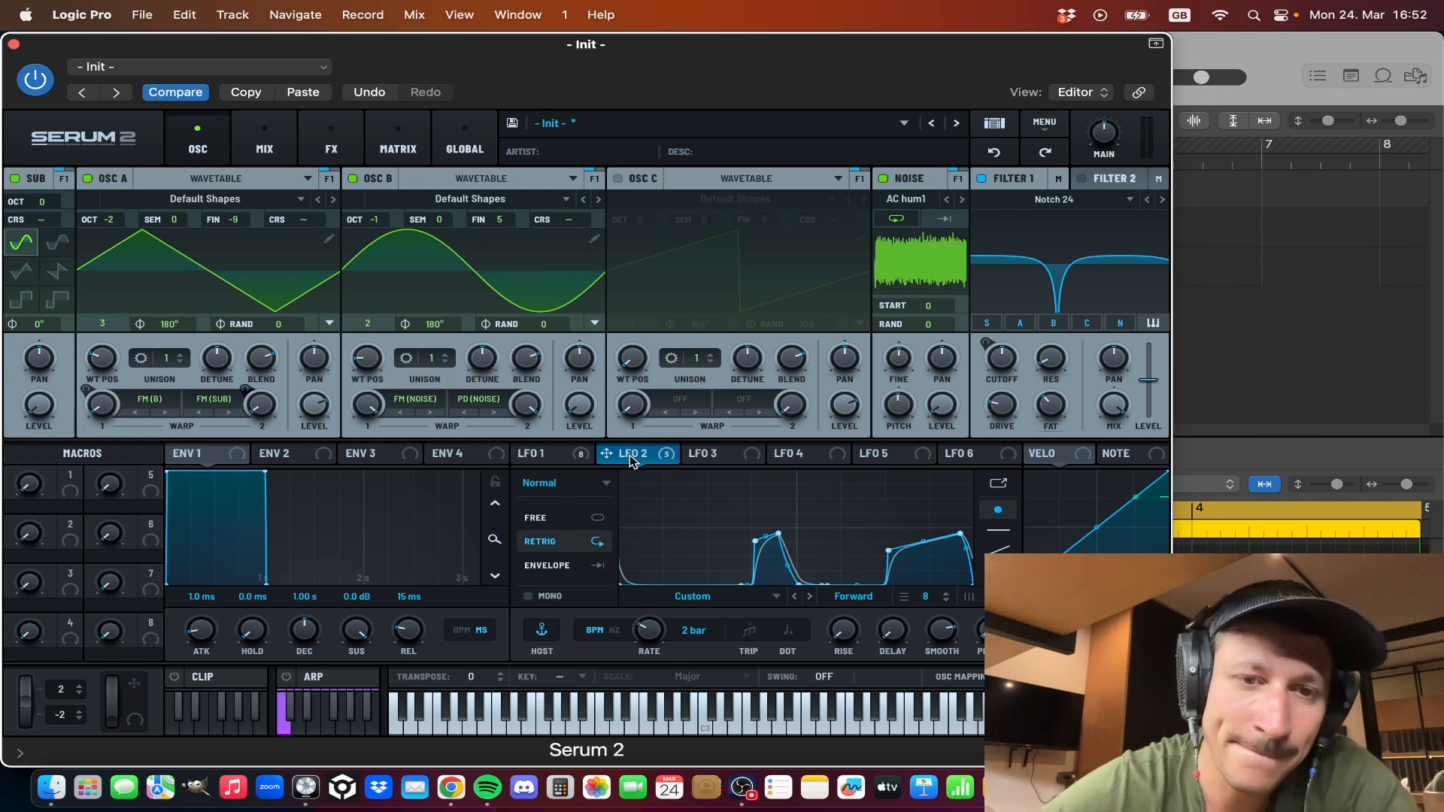
pyautogui.moveTo(540, 404)
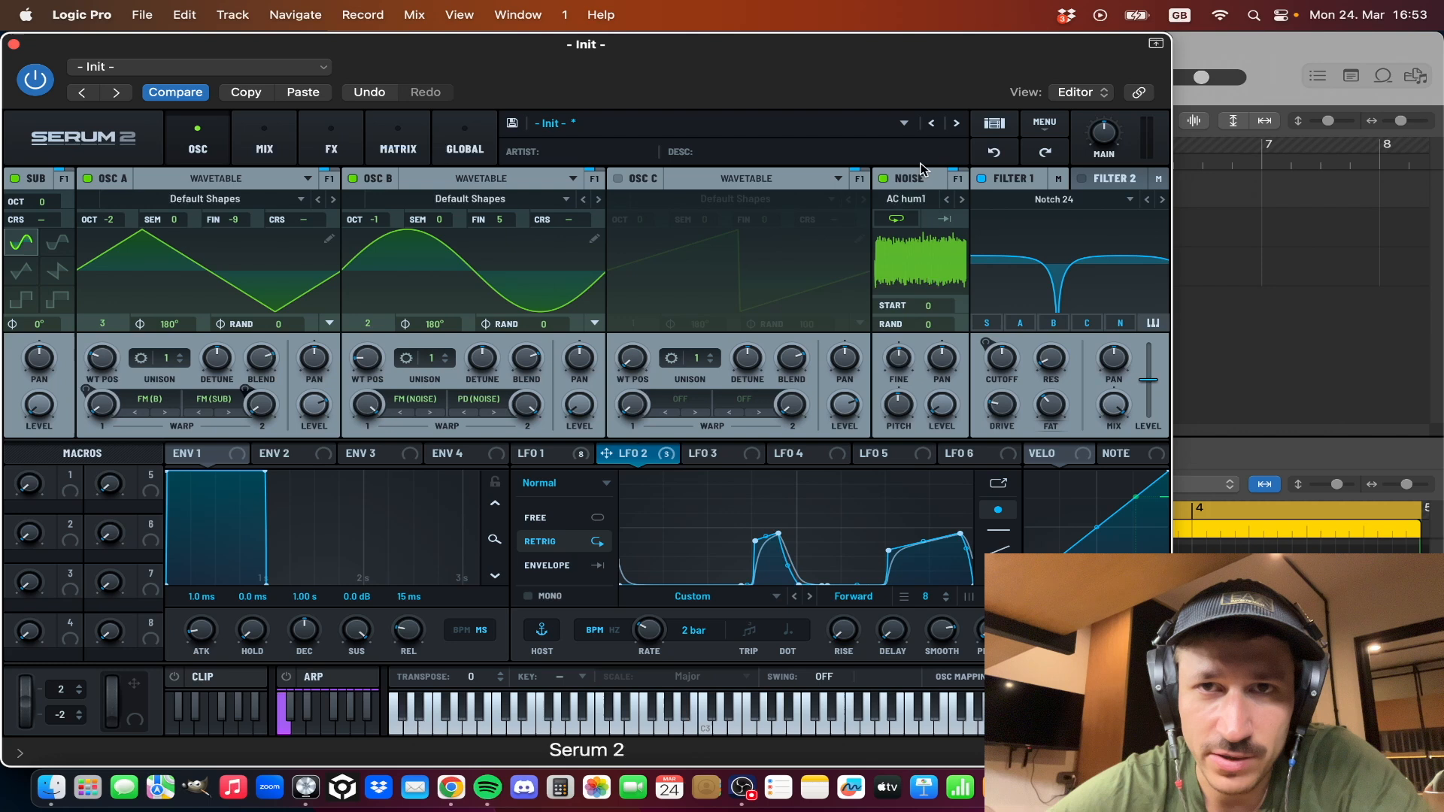
pyautogui.moveTo(983, 60); pyautogui.dragTo(984, 19)
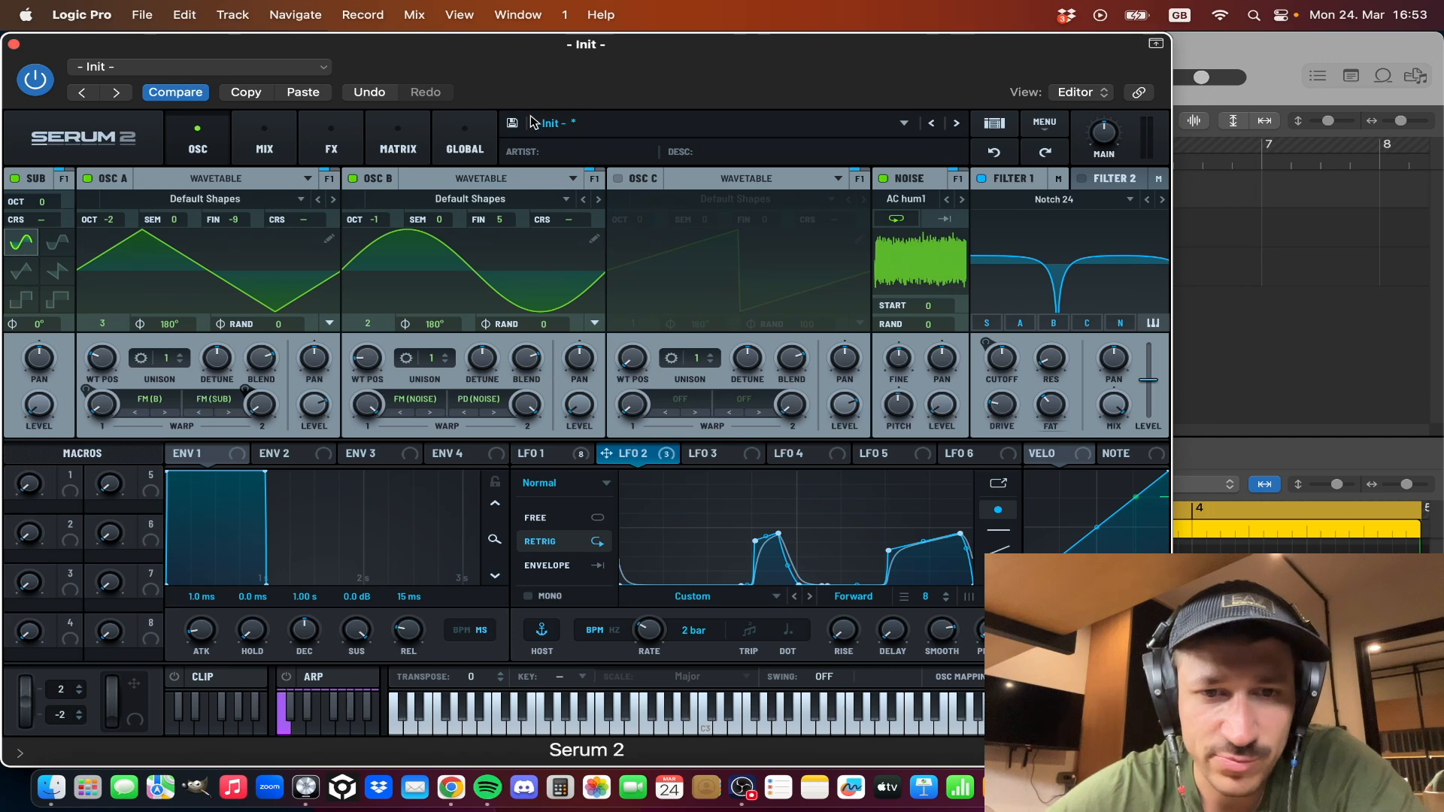
pyautogui.click(538, 453)
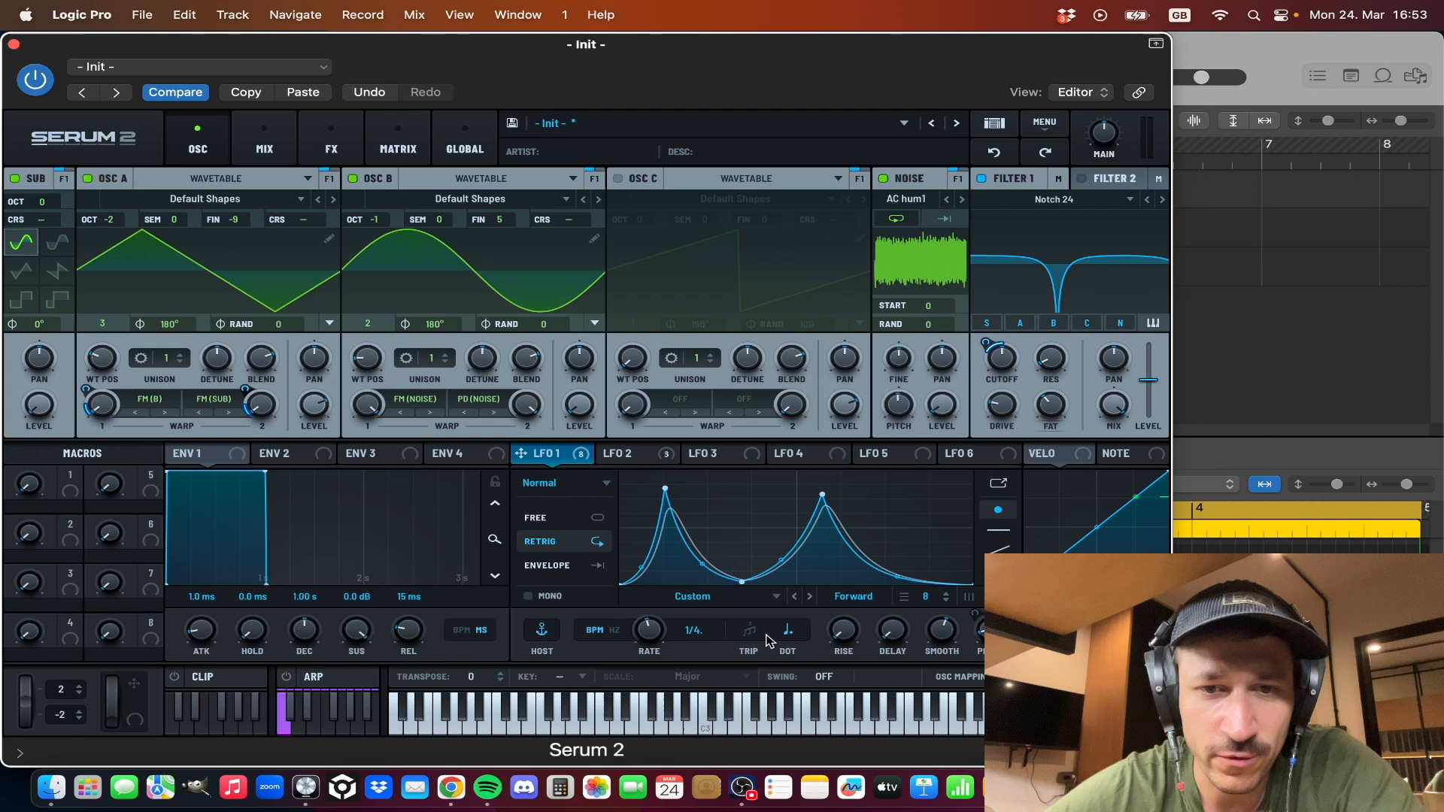
pyautogui.click(625, 455)
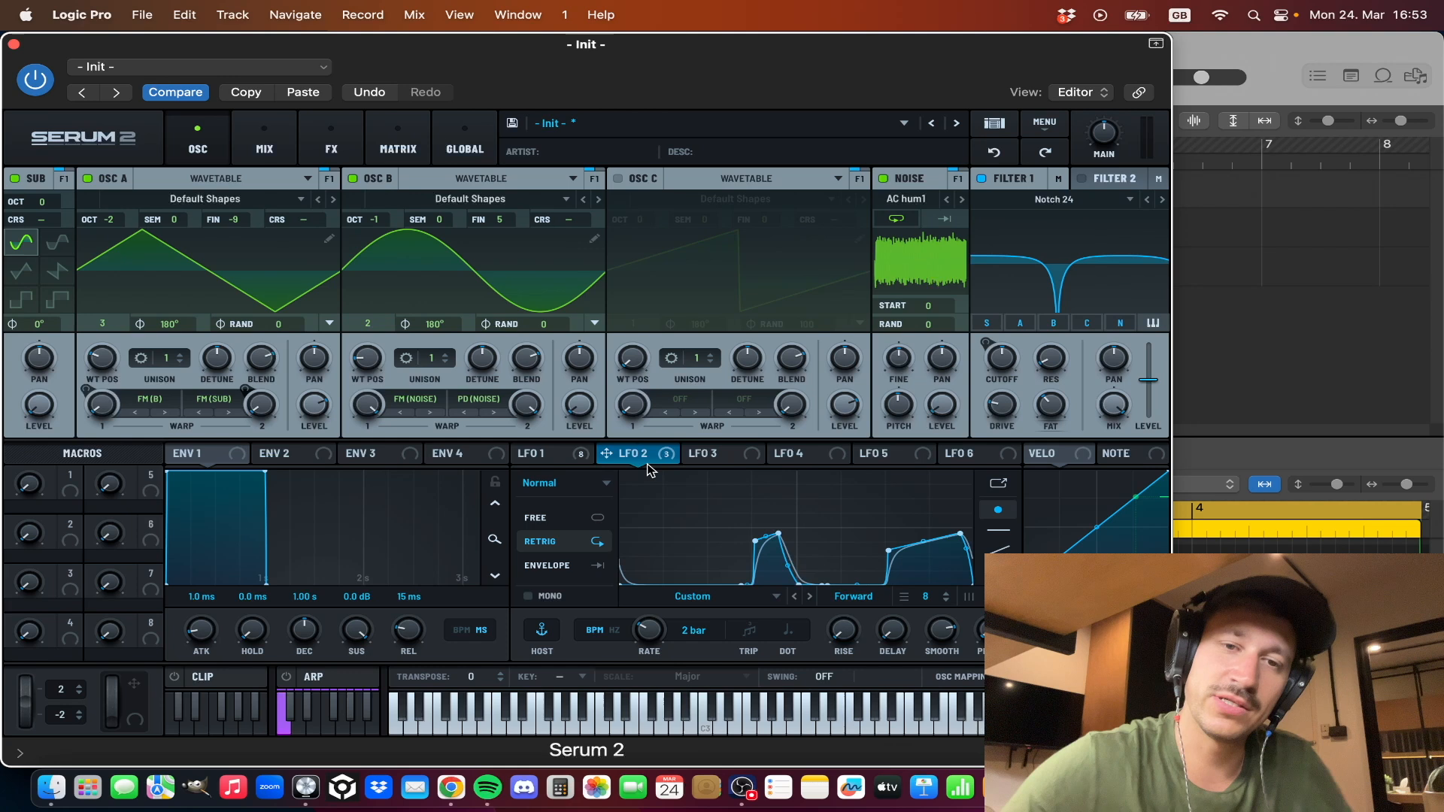
pyautogui.moveTo(642, 458)
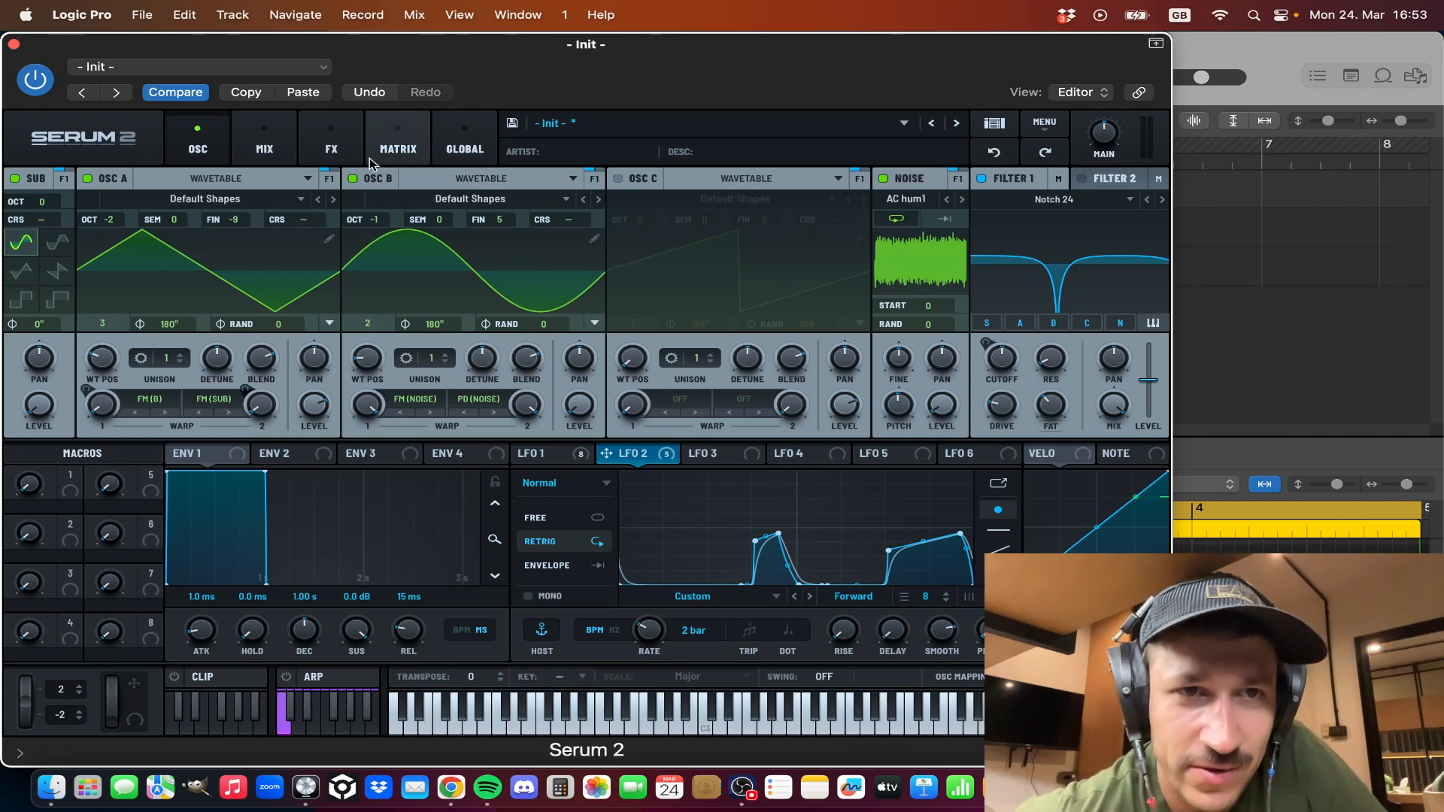
# Step: Open the effects chain and toggle the Sine Shaper distortion while auditioning the loop
pyautogui.click(264, 149)
pyautogui.click(329, 149)
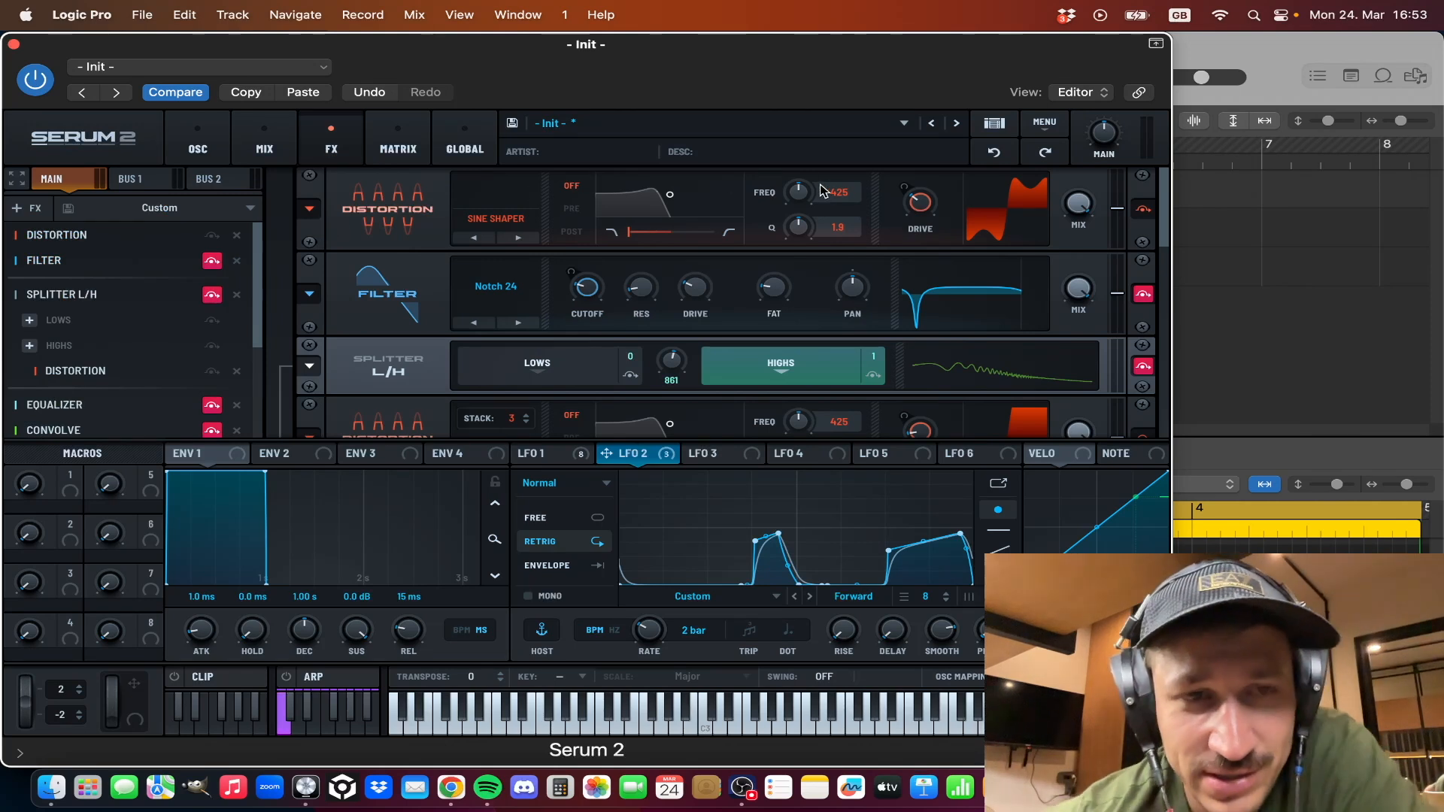
pyautogui.click(212, 236)
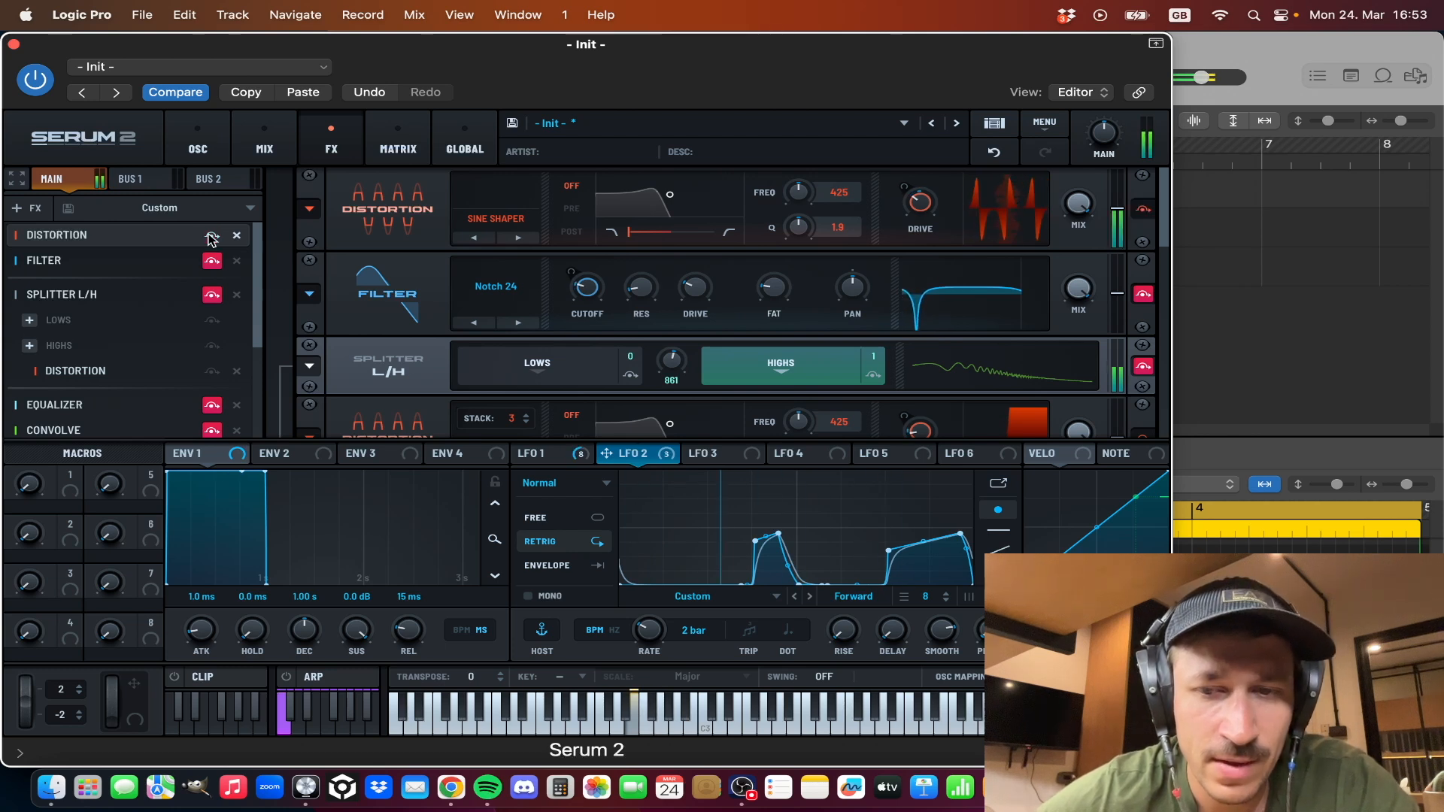
pyautogui.click(212, 236)
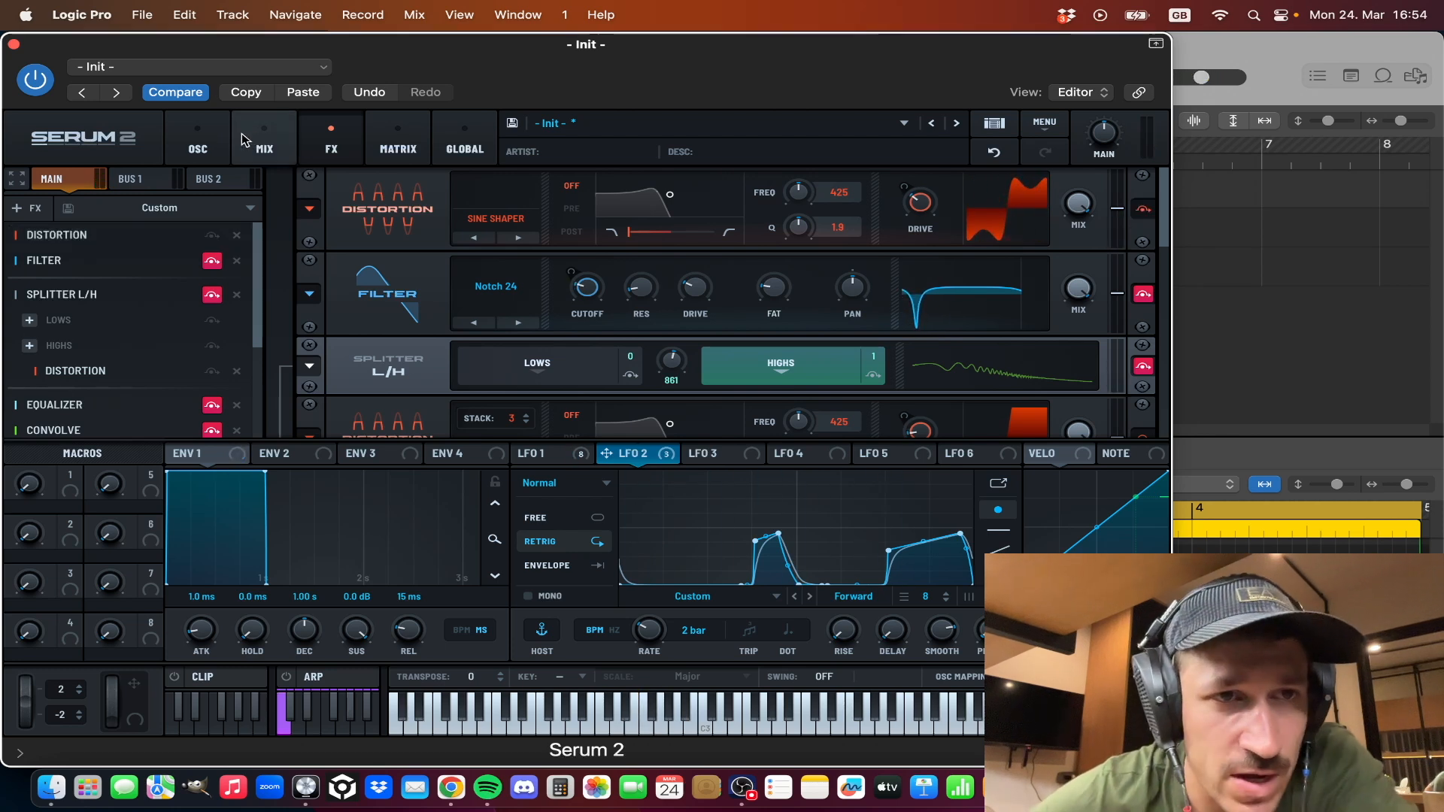
# Step: Review the oscillator settings, then examine how LFO 1 modulates the Sine Shaper distortion's drive, comparing it with LFO 2 and playing the loop
pyautogui.click(205, 139)
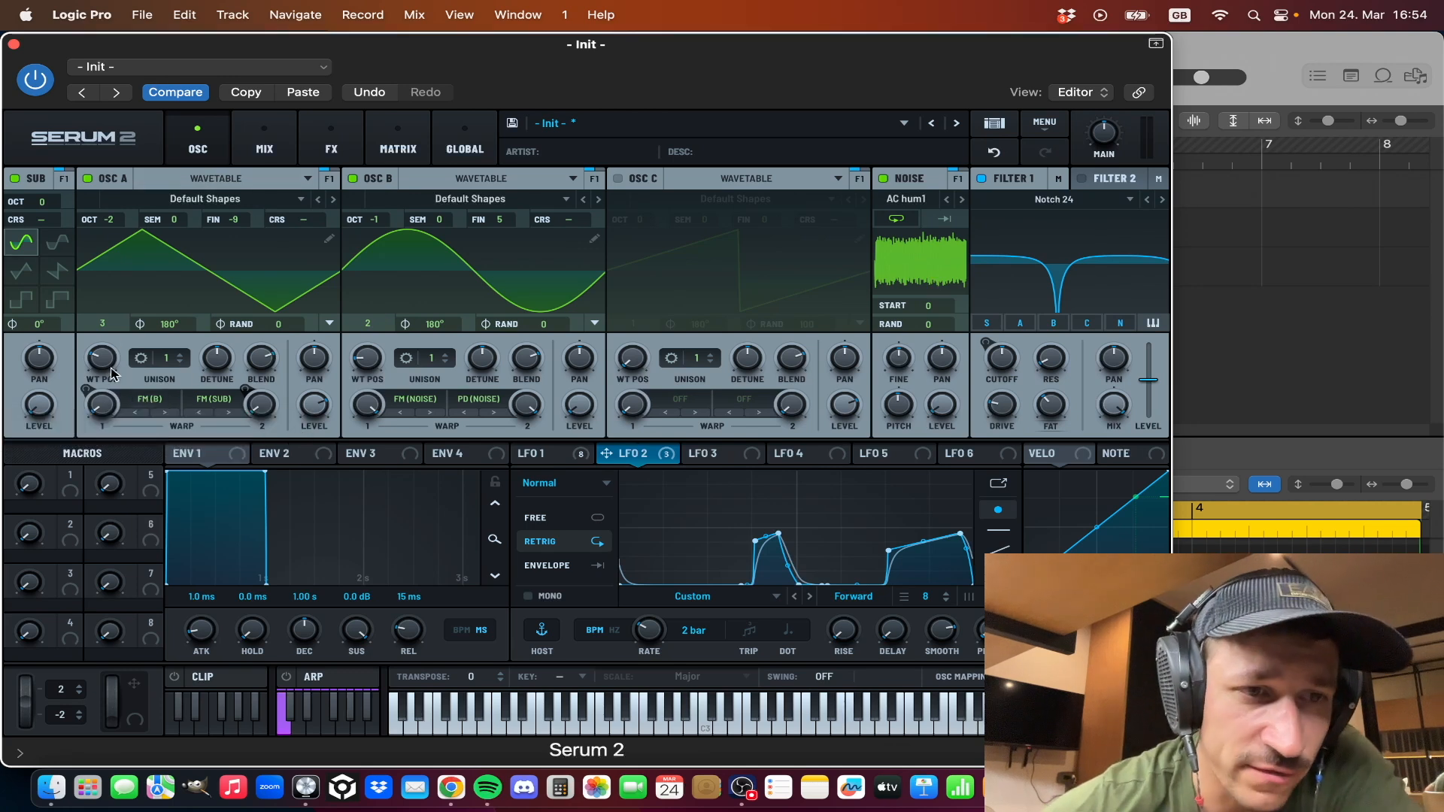
pyautogui.click(308, 147)
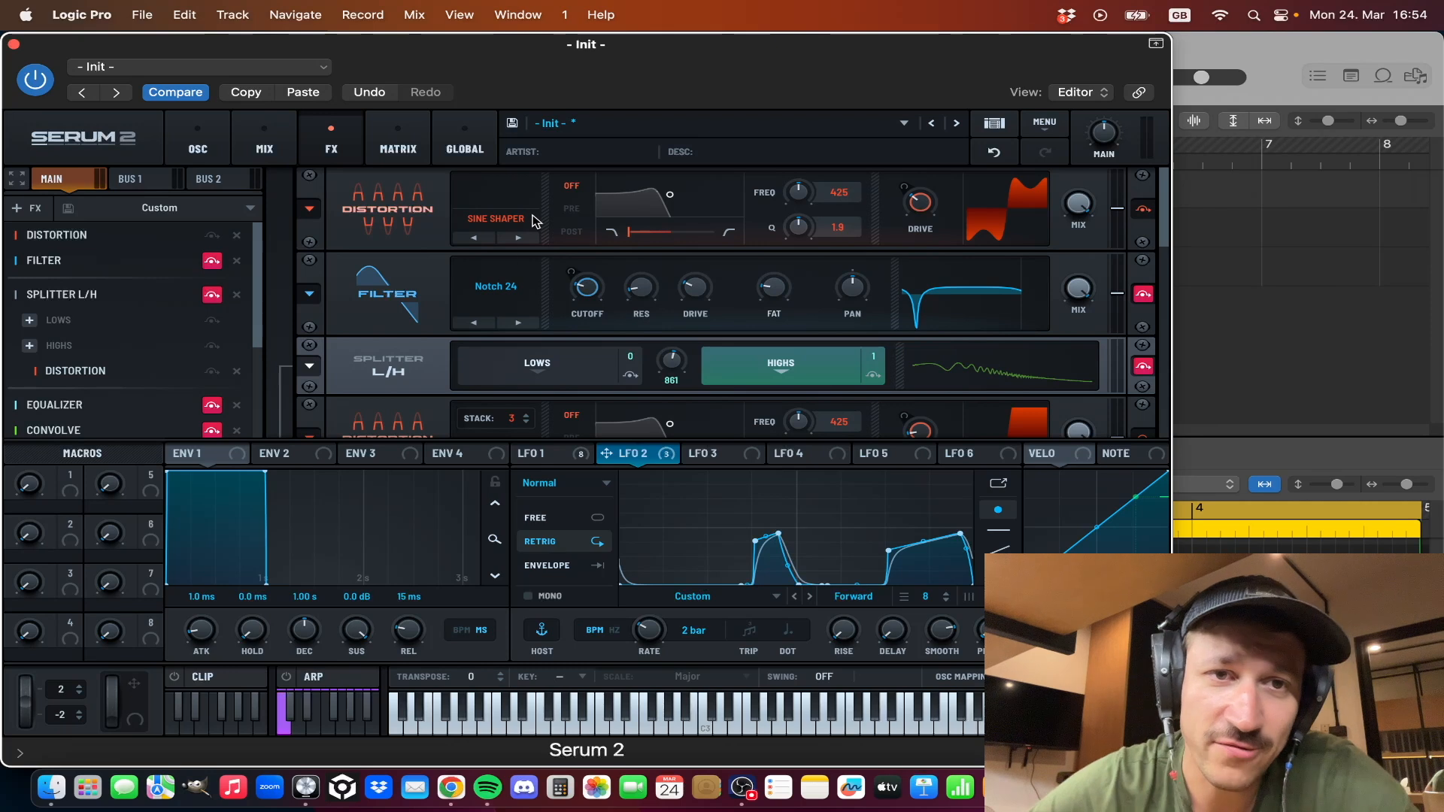
pyautogui.press('space')
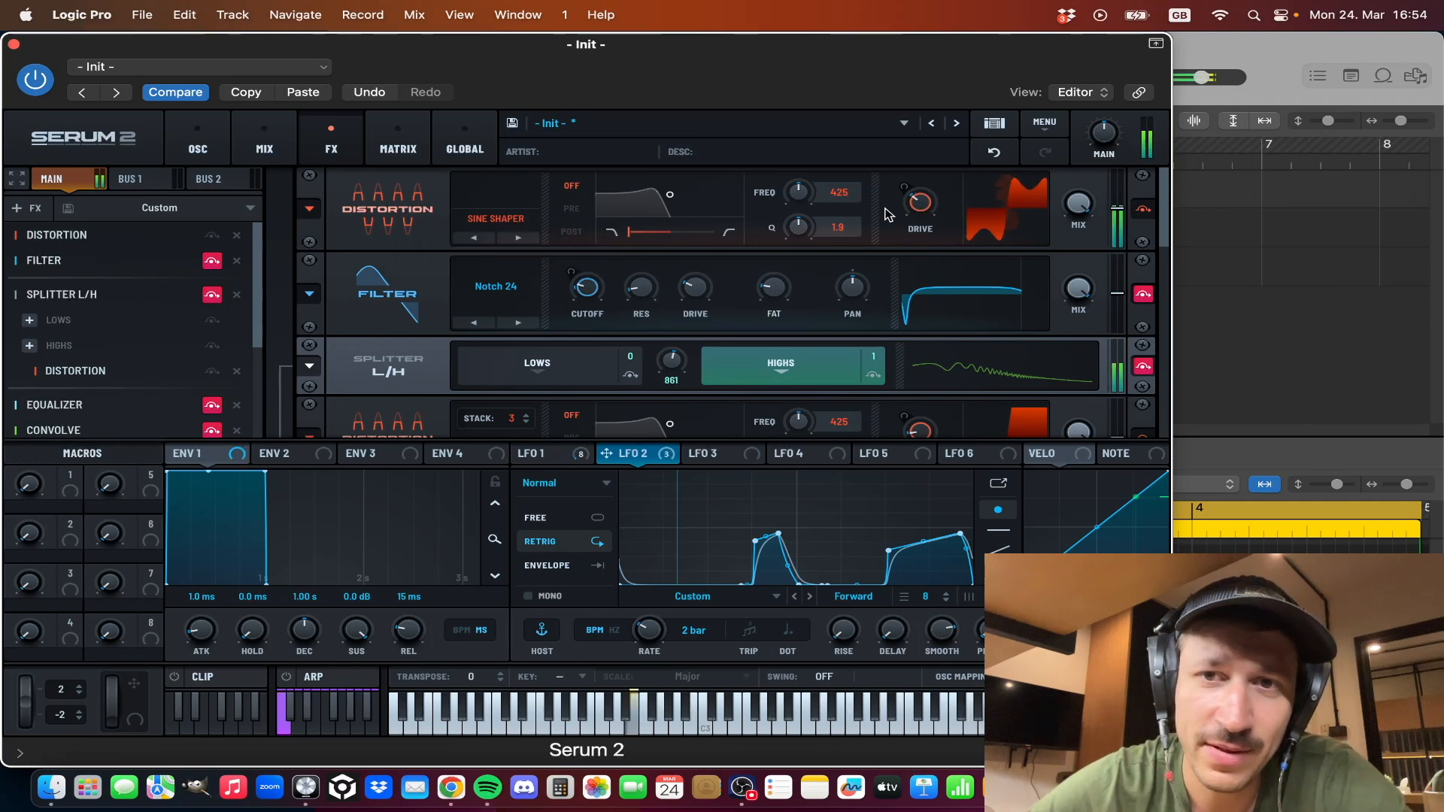
pyautogui.moveTo(927, 212)
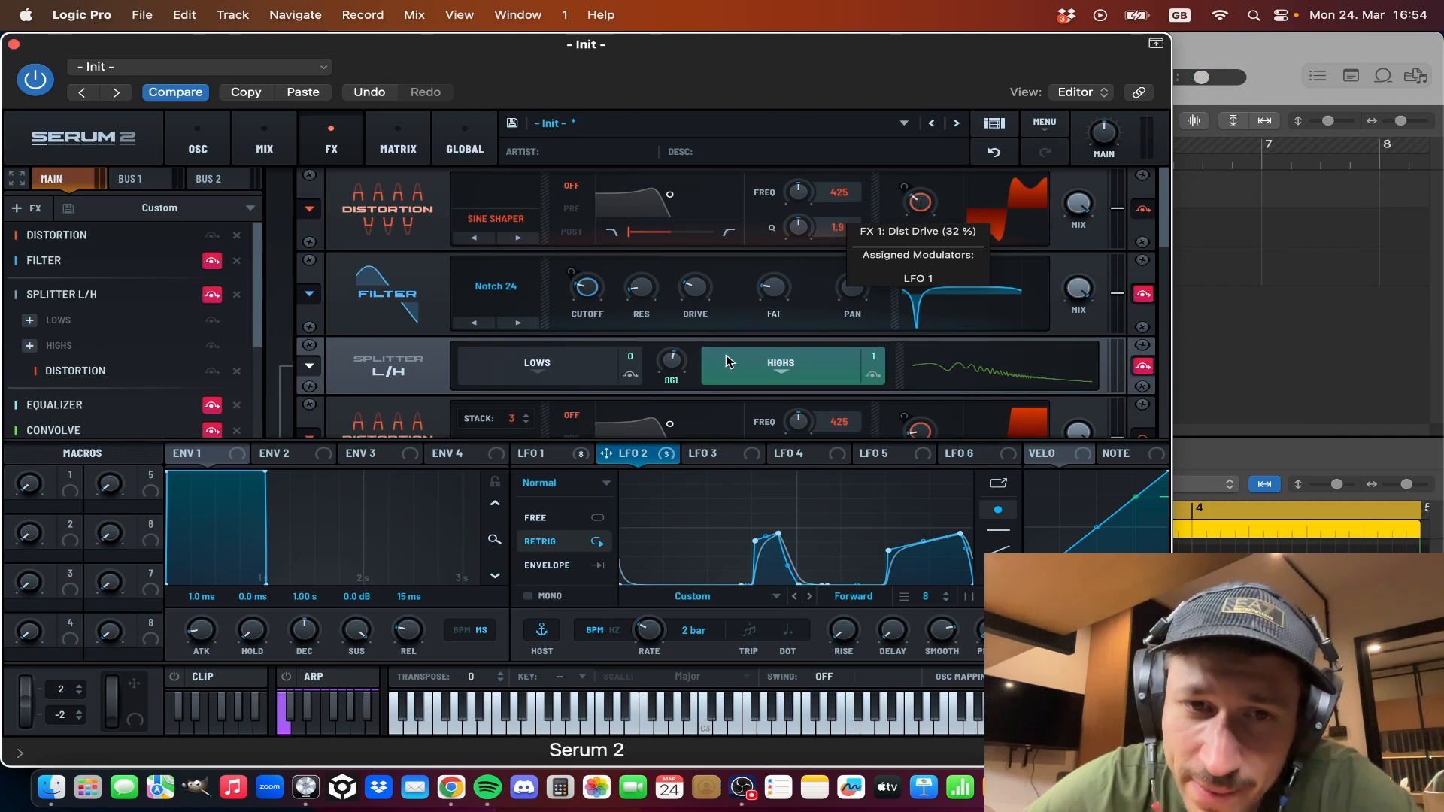
pyautogui.click(547, 455)
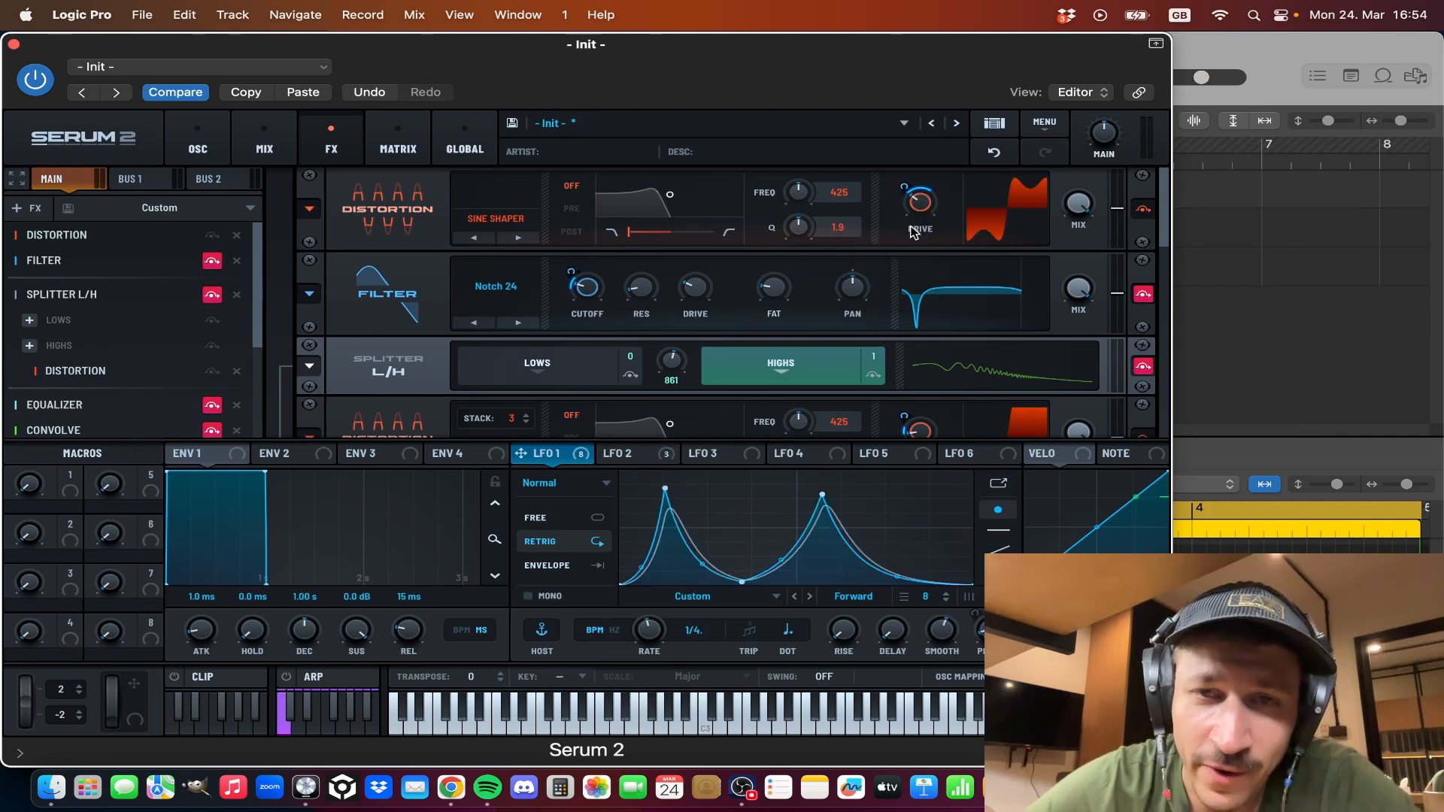
pyautogui.moveTo(917, 210)
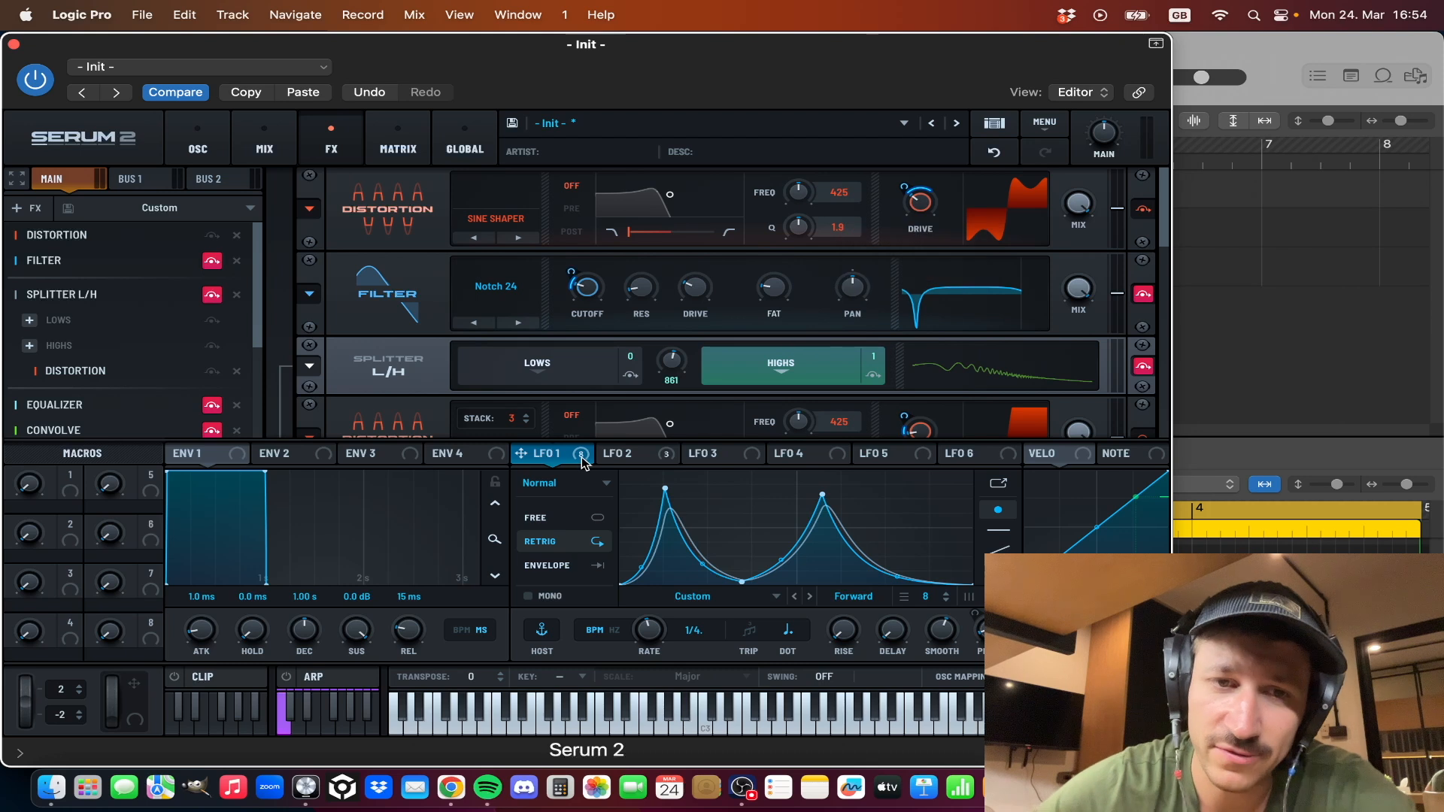
pyautogui.moveTo(581, 460)
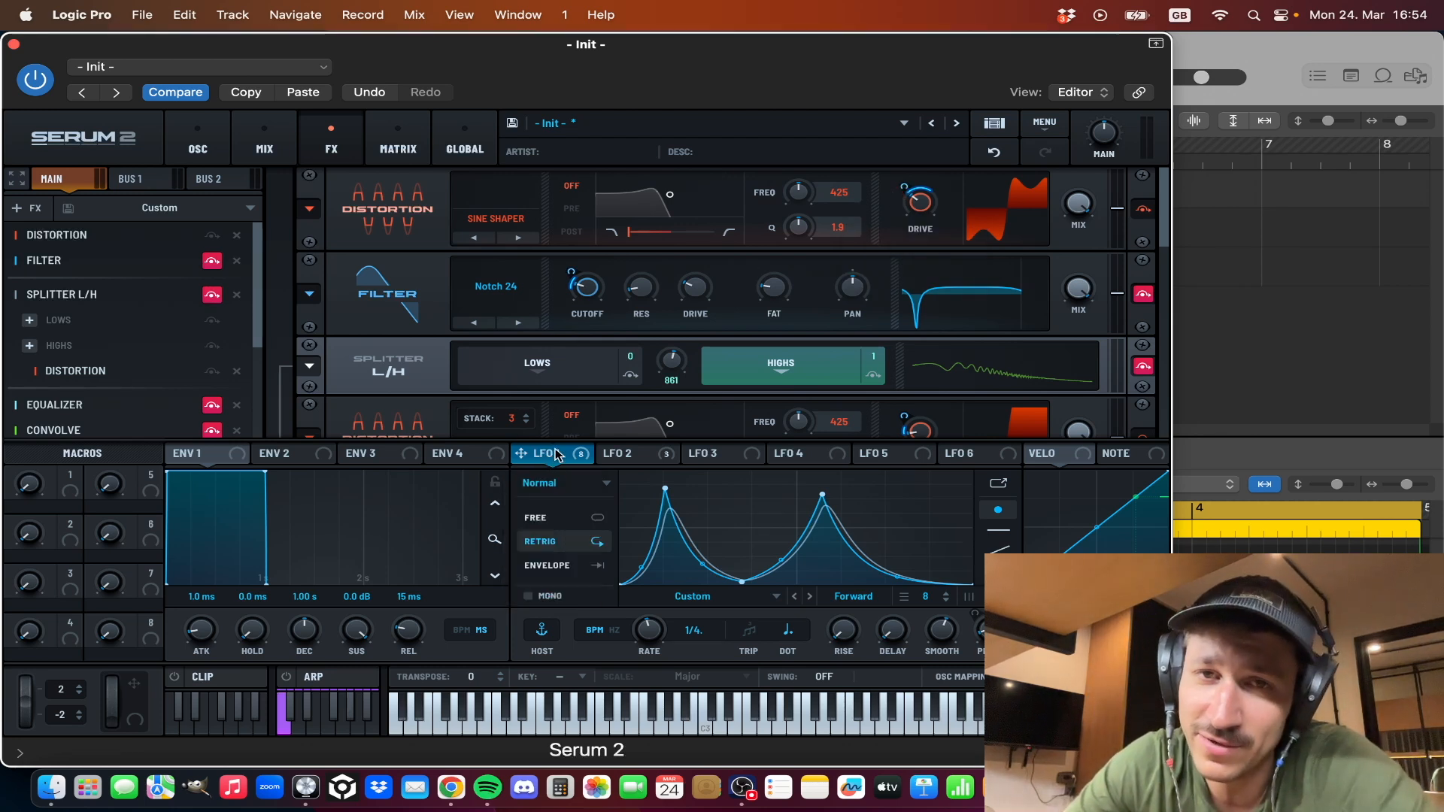
pyautogui.click(632, 455)
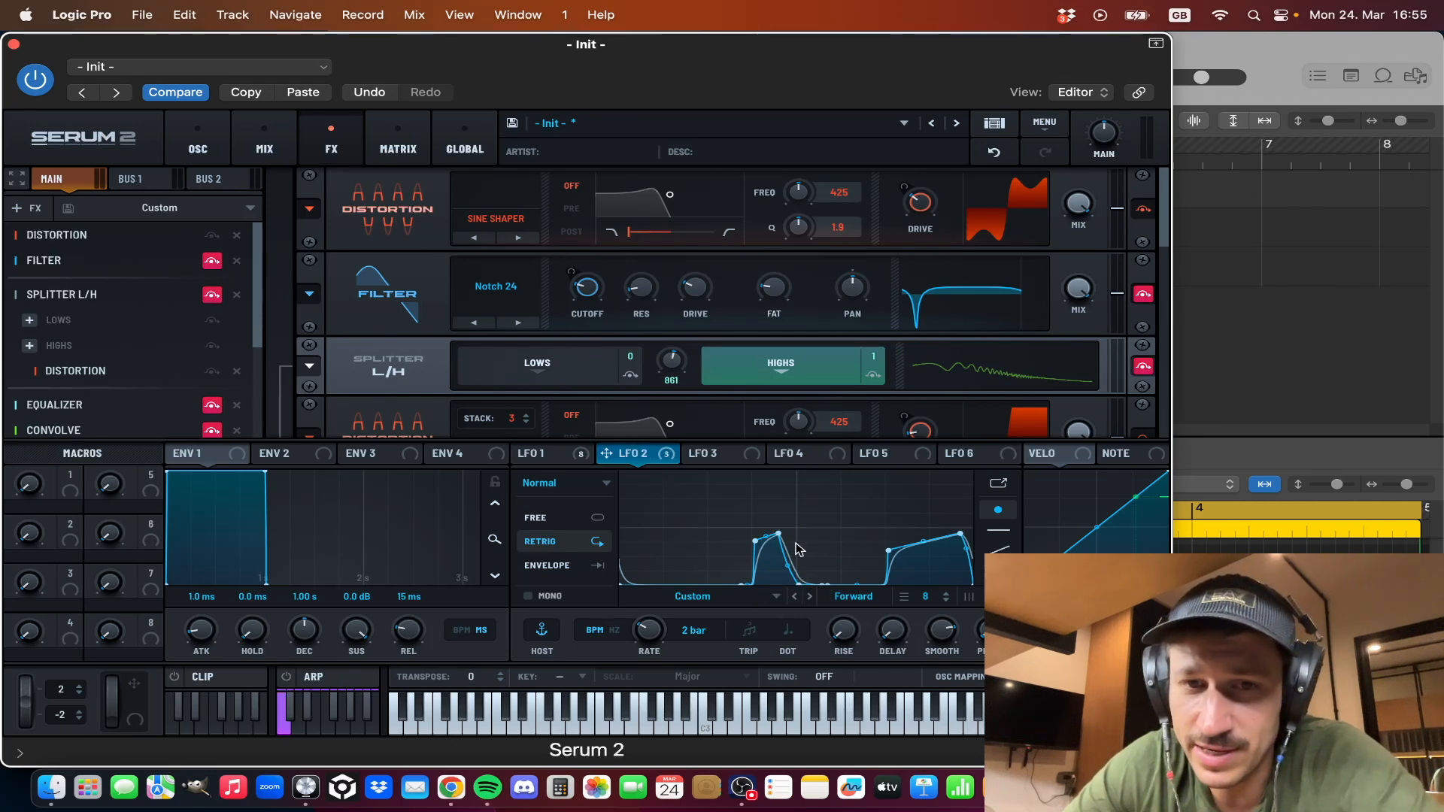
pyautogui.click(540, 454)
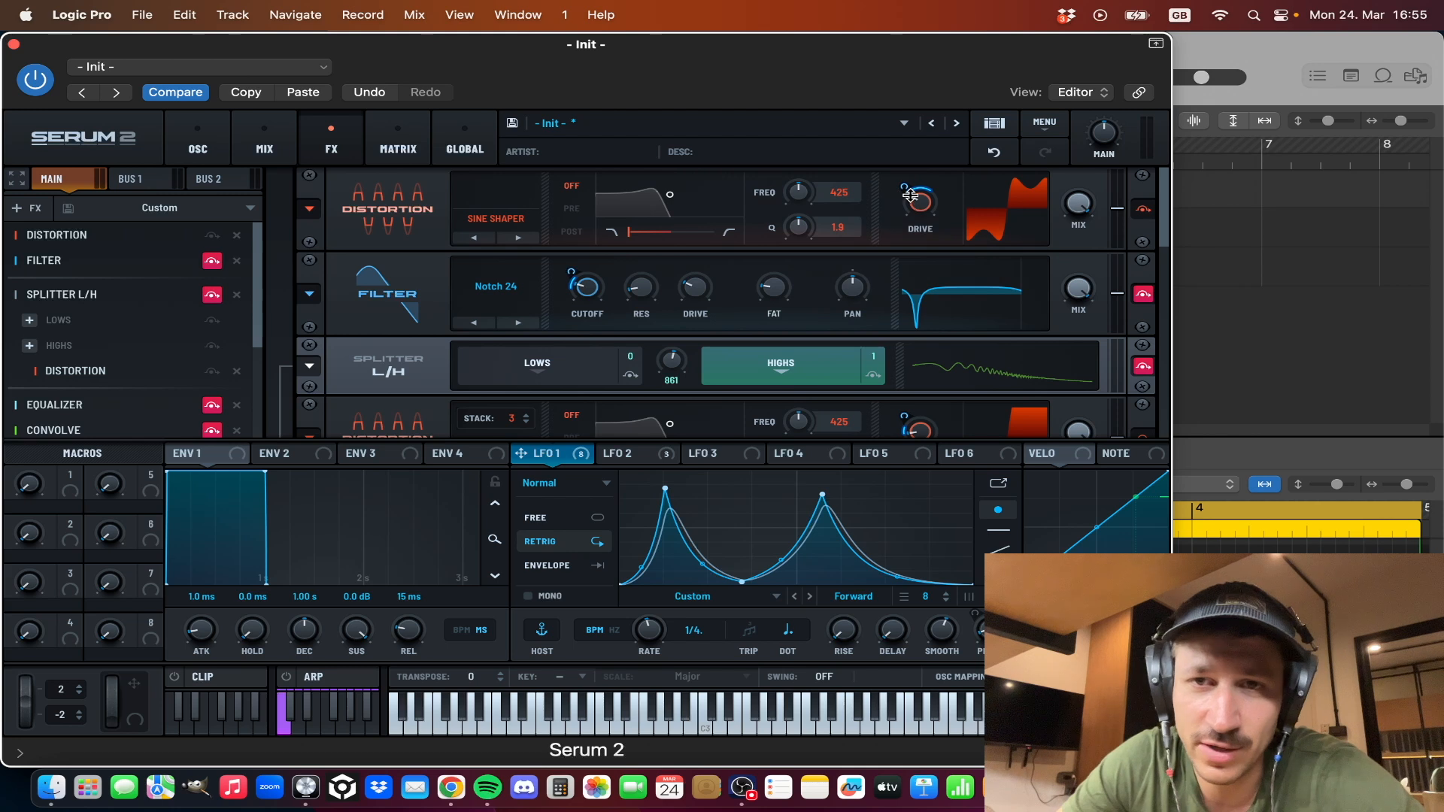
pyautogui.press('space')
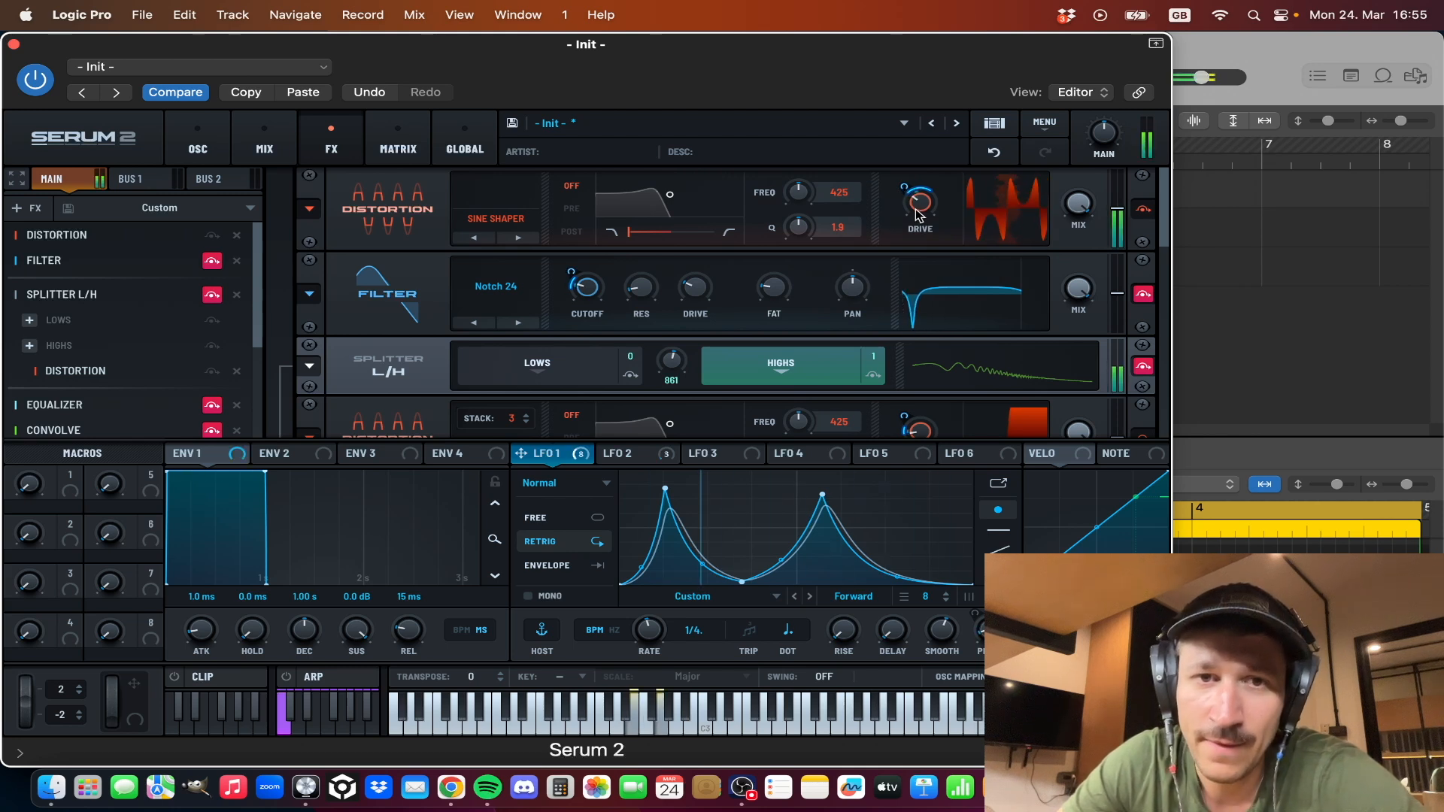
# Step: Enable the Notch 24 Filter effect after comparing it on and off, and audition the loop with oscillator-page Filter 1 displayed
pyautogui.click(217, 263)
pyautogui.click(216, 264)
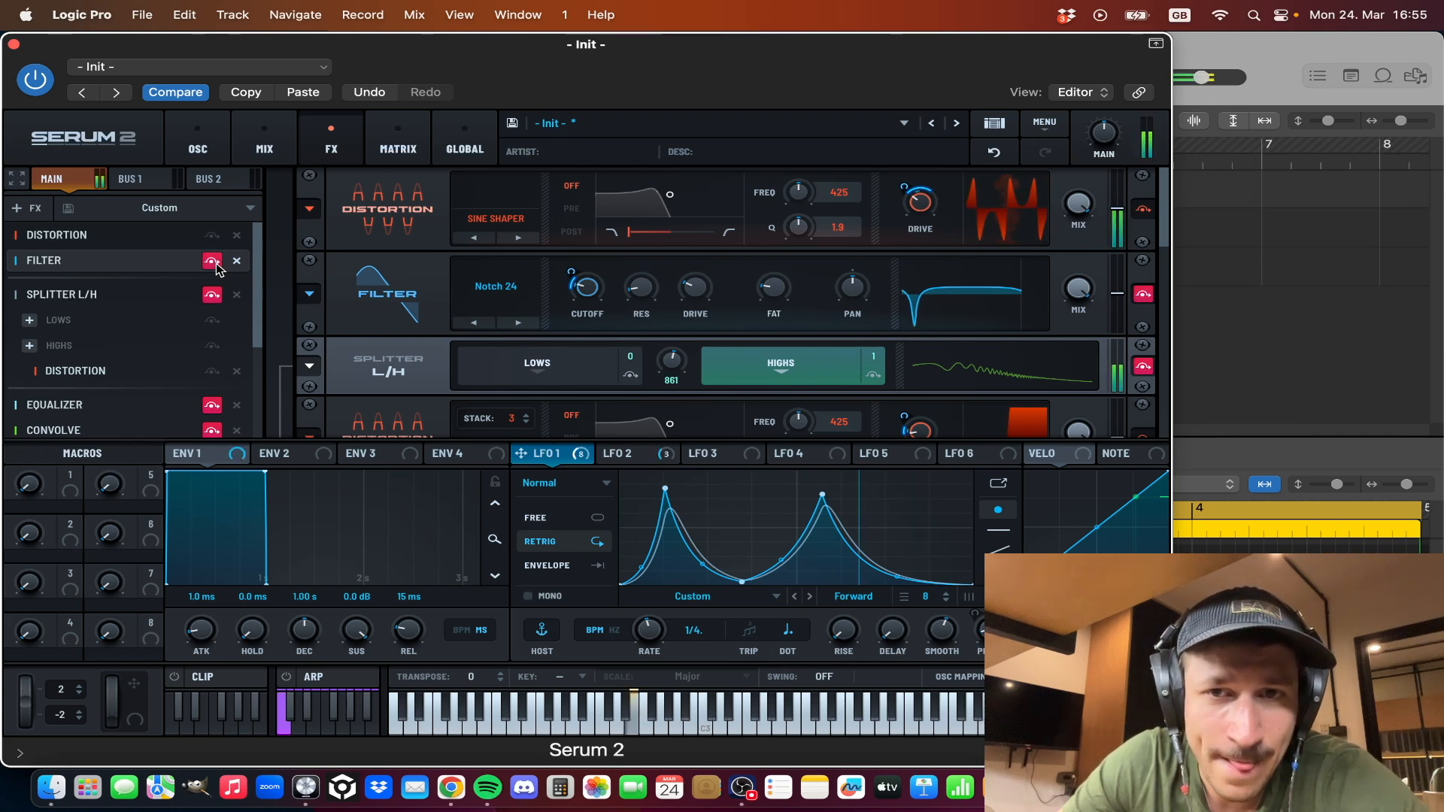
pyautogui.click(216, 262)
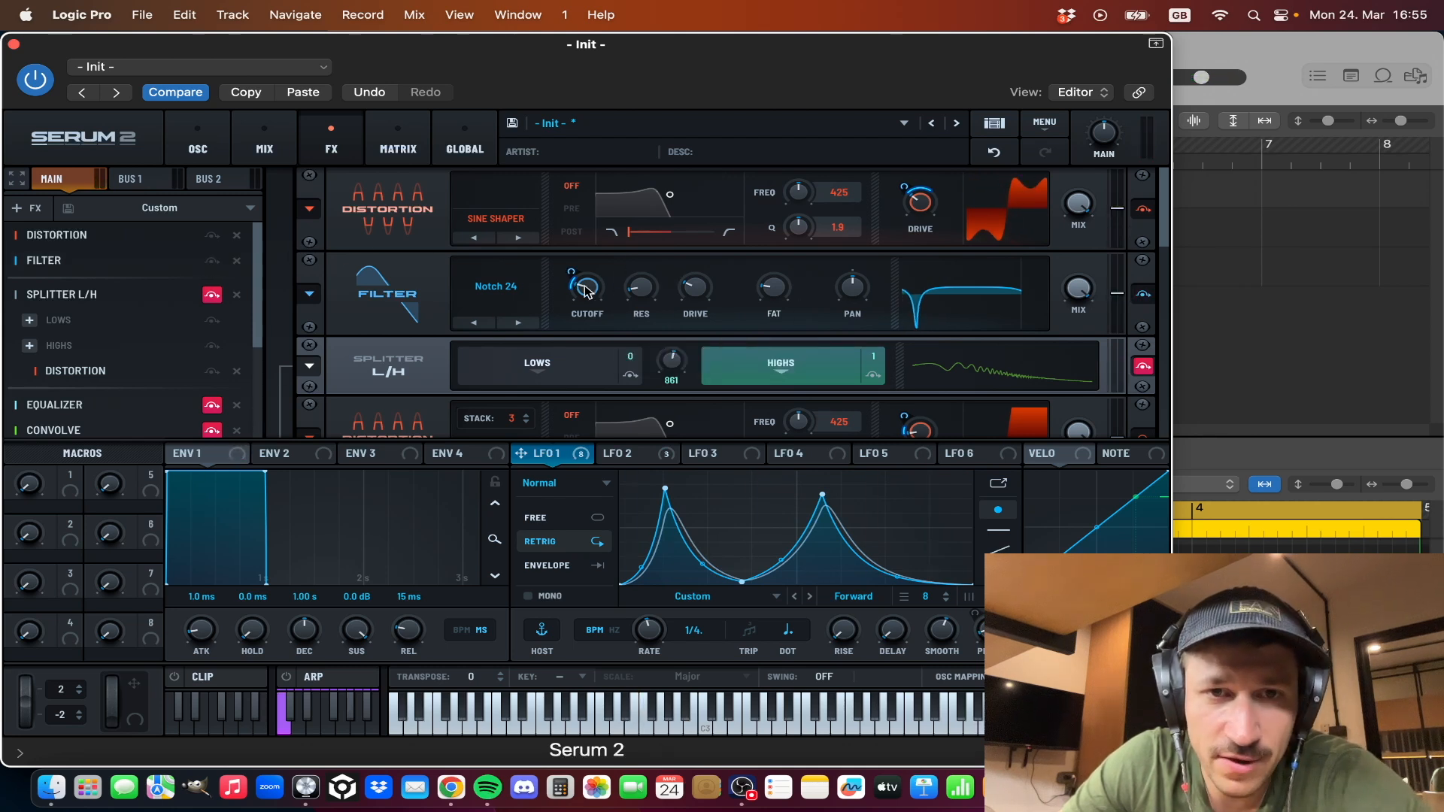
pyautogui.click(198, 144)
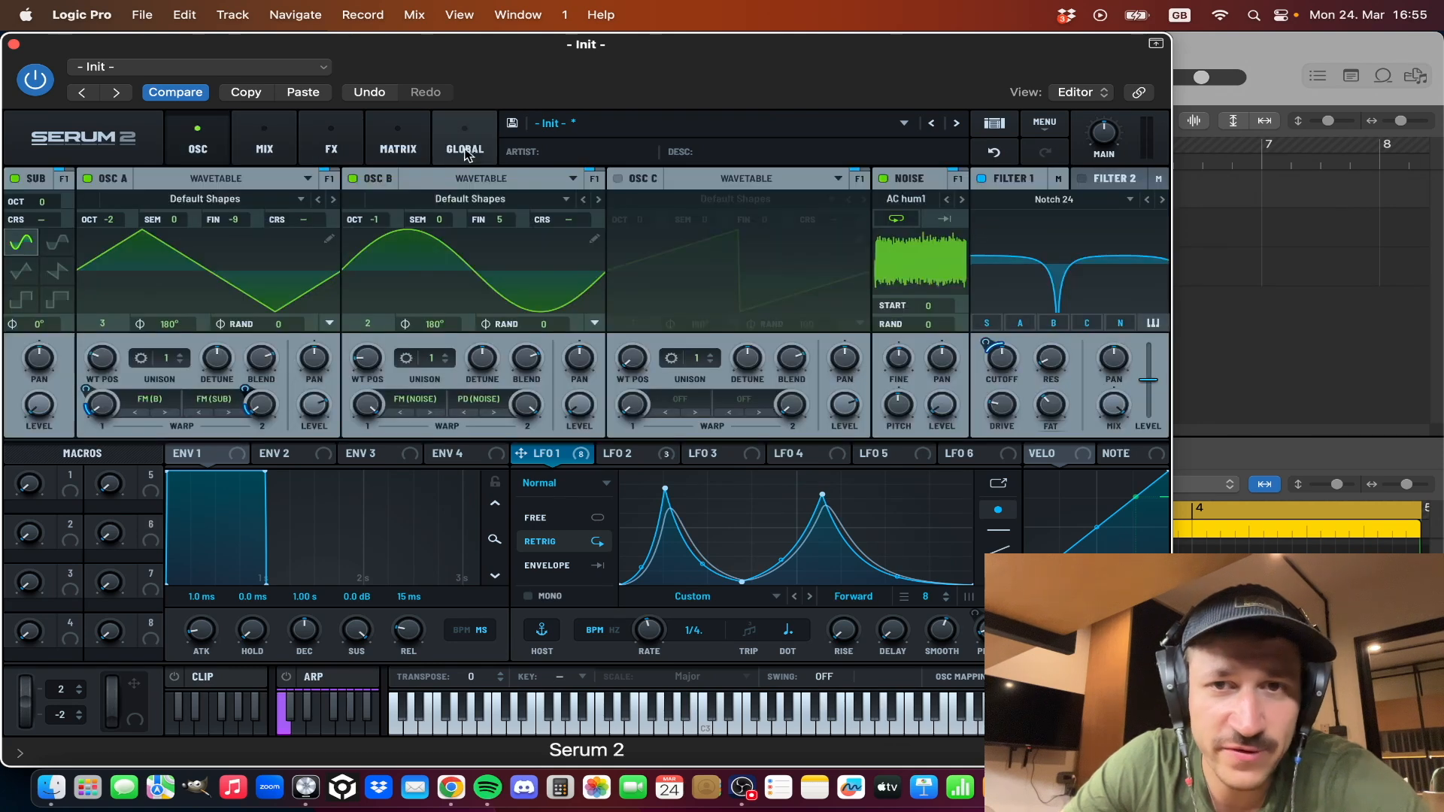
pyautogui.moveTo(1001, 366); pyautogui.dragTo(1002, 385)
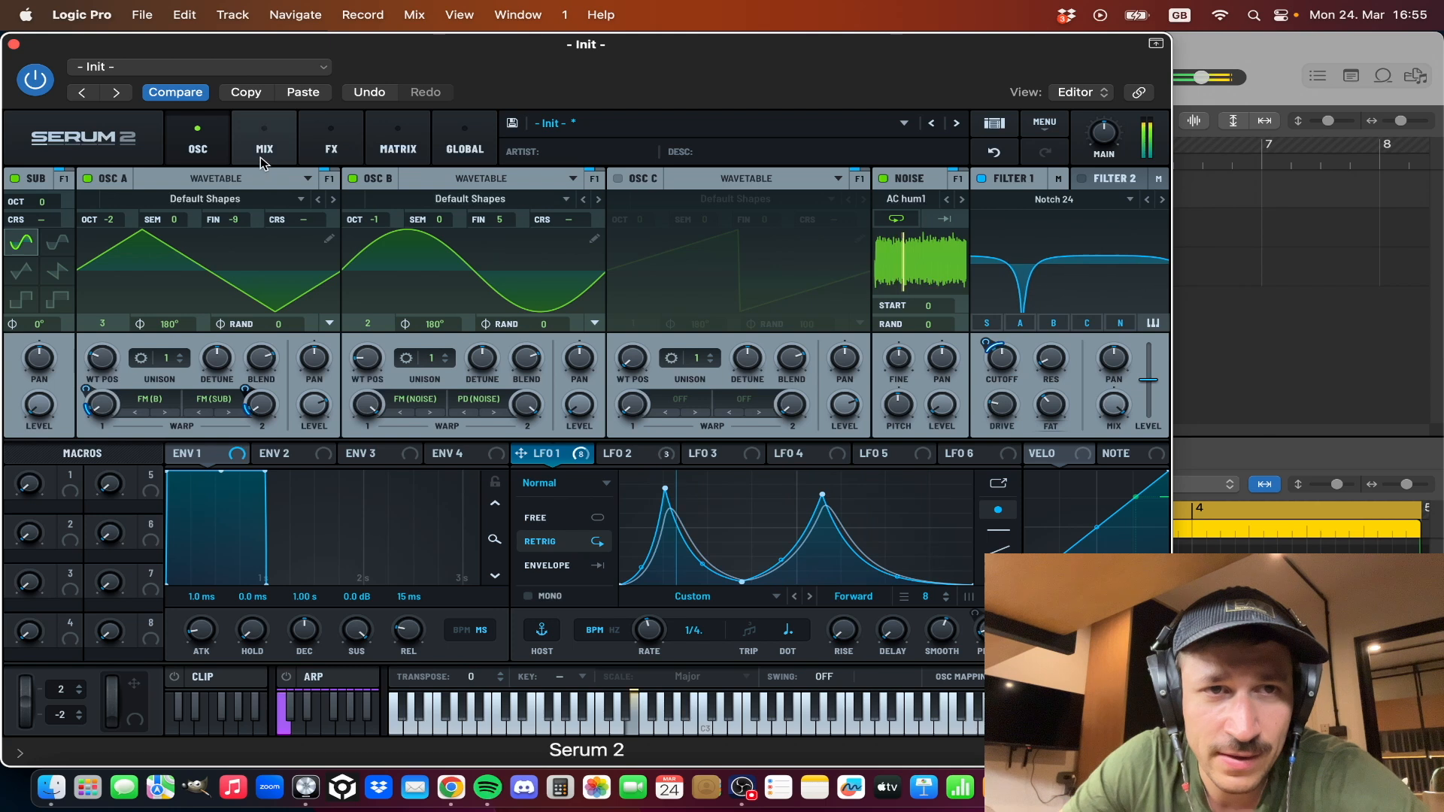
# Step: Enable the Splitter L/H effect in the main effects chain and show its crossover and Overdrive distortion settings
pyautogui.click(314, 149)
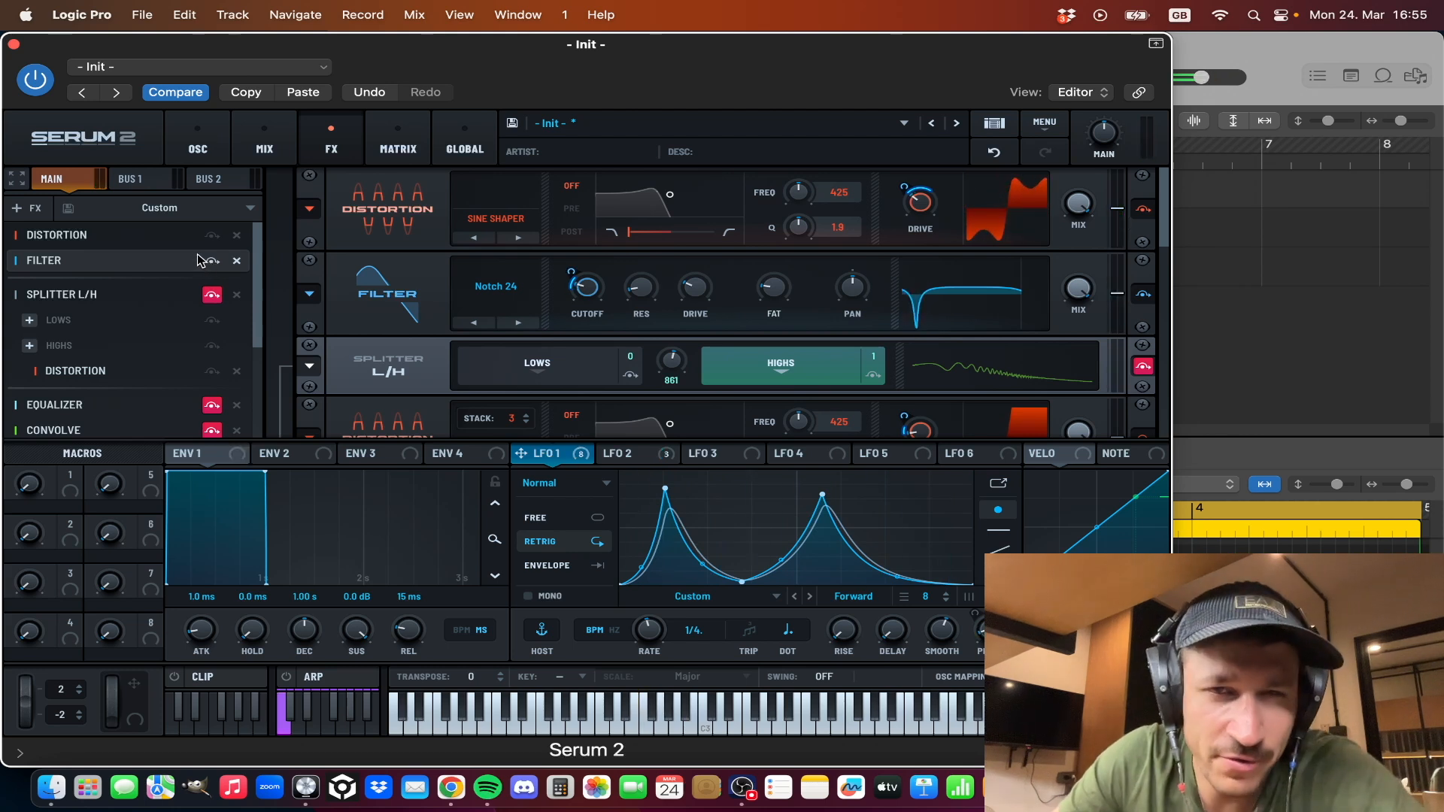
pyautogui.click(214, 294)
pyautogui.scroll(-1, 175, 341)
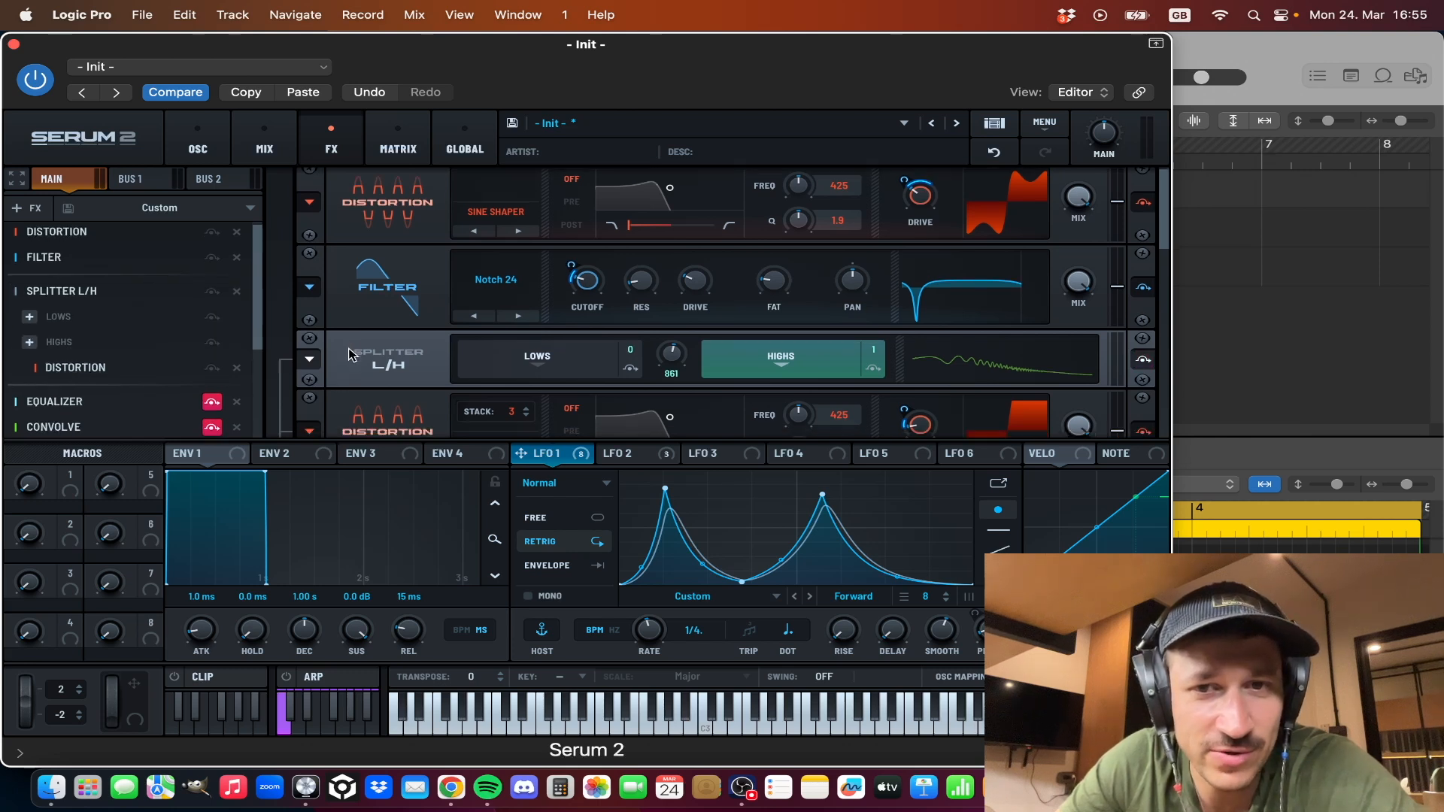
pyautogui.scroll(-2, 339, 295)
pyautogui.scroll(-2, 319, 337)
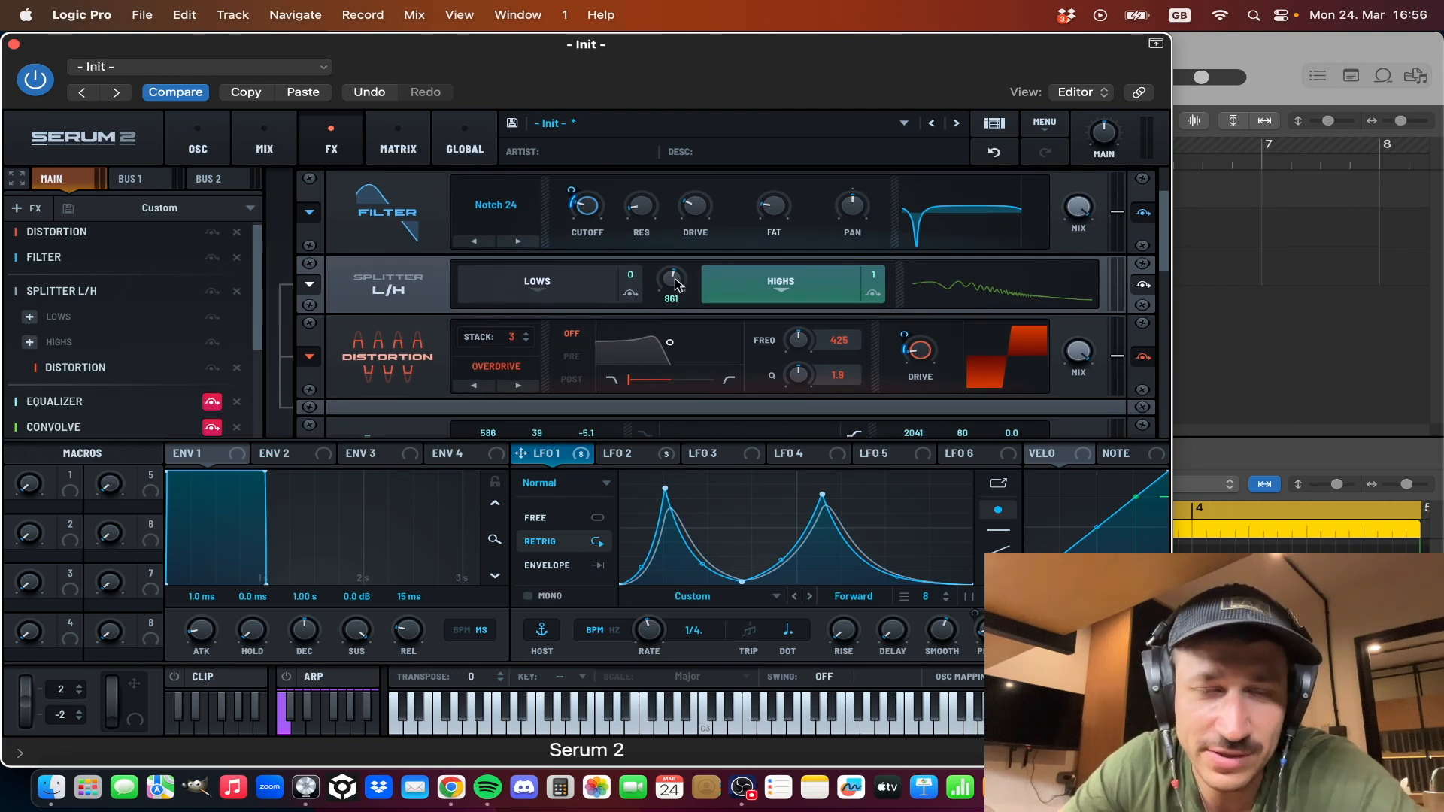
# Step: Audition the loop with the splitter's Overdrive distortion, then enable the first Equalizer after the splitter in the main effects chain
pyautogui.press('space')
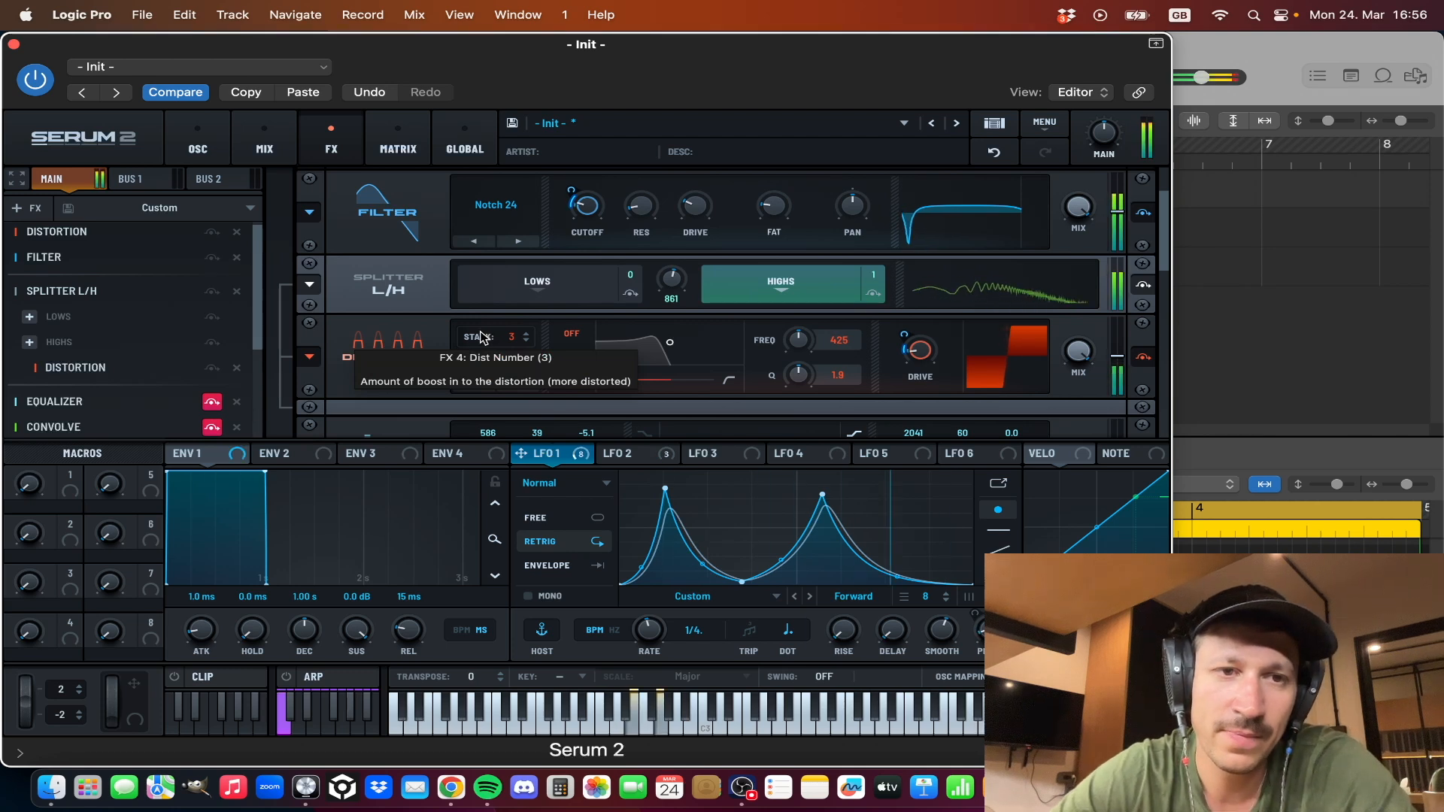
pyautogui.moveTo(259, 325); pyautogui.dragTo(250, 435)
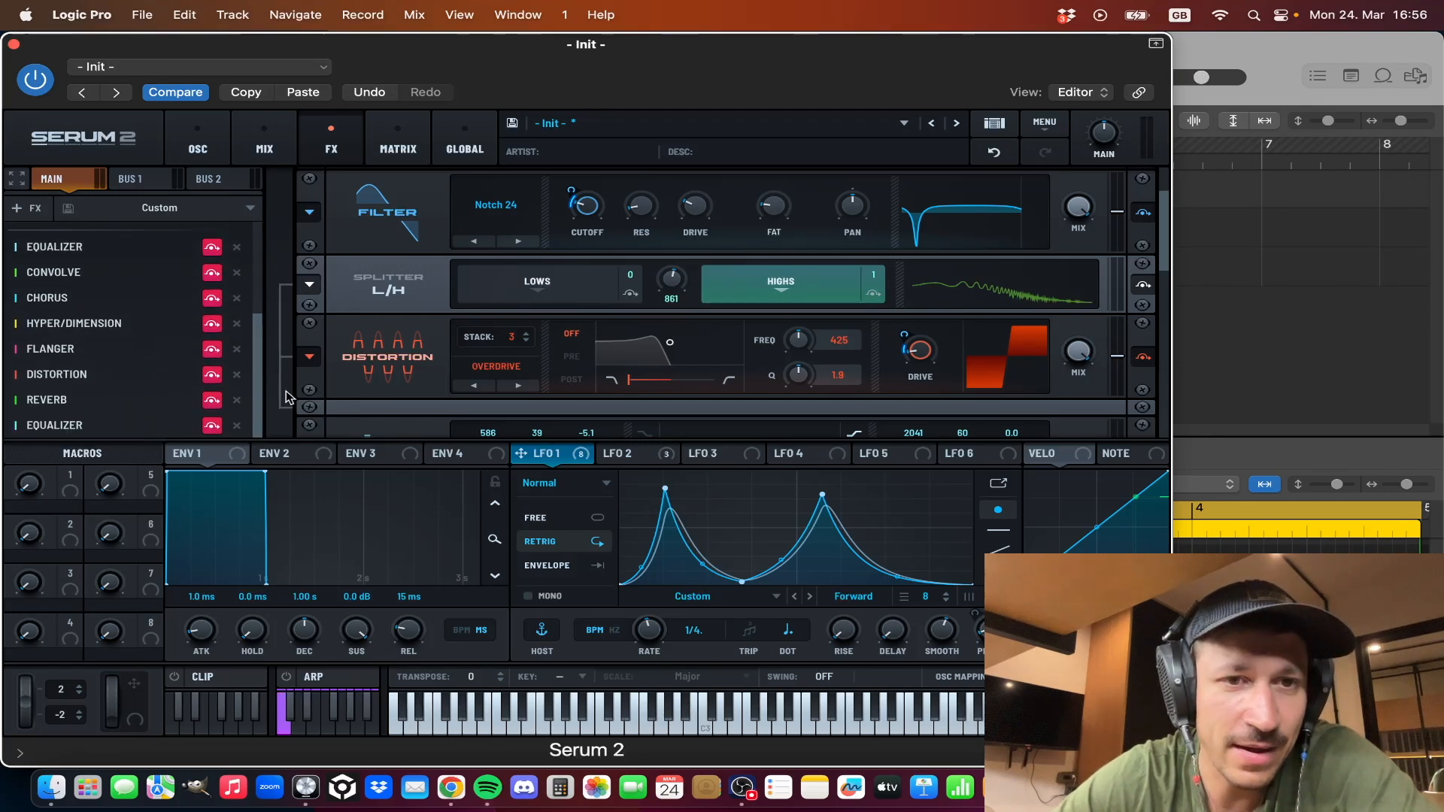
pyautogui.scroll(-3, 294, 386)
pyautogui.click(212, 248)
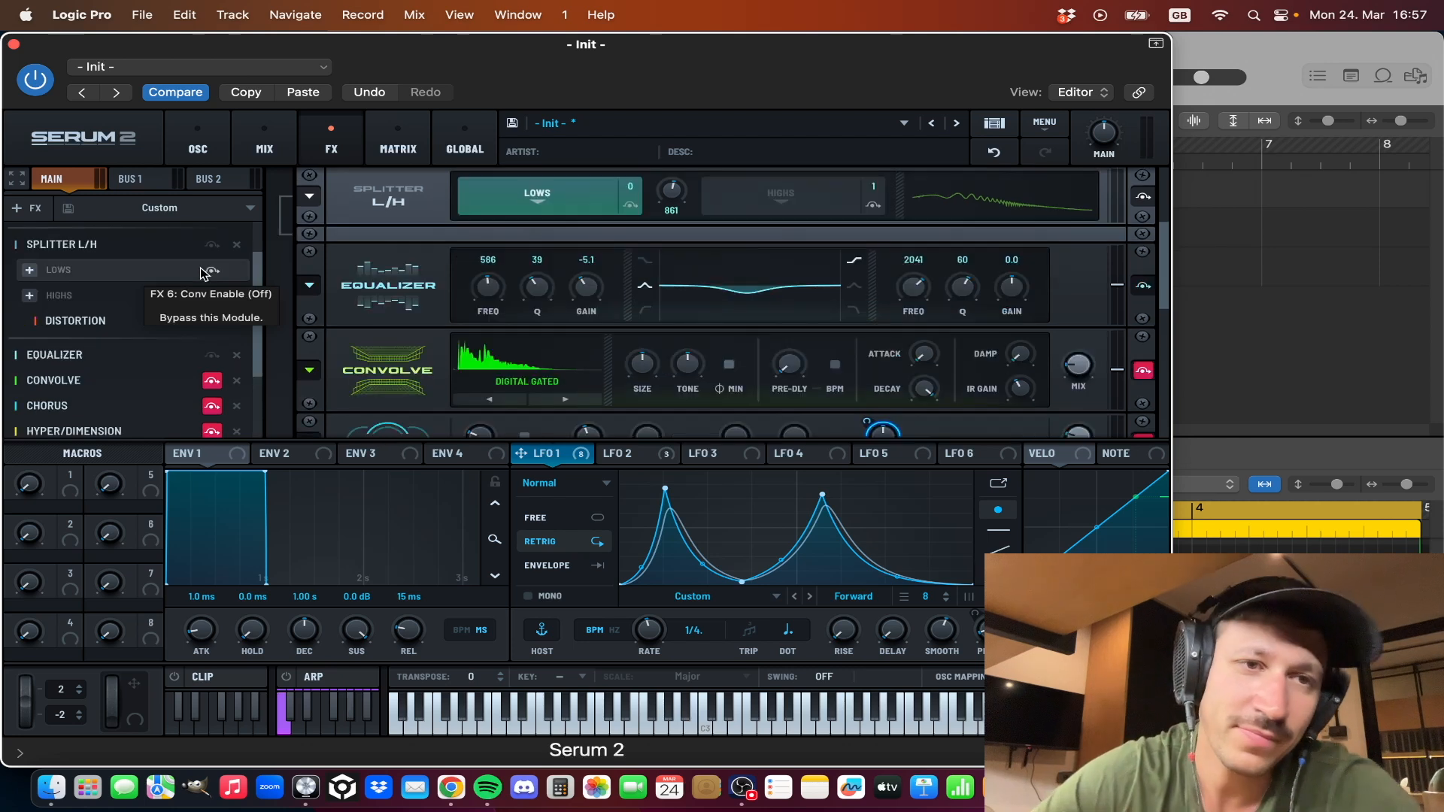
# Step: Enable the Convolve effect and choose its Digital Gated impulse response from the Factory Short category
pyautogui.scroll(-2, 188, 295)
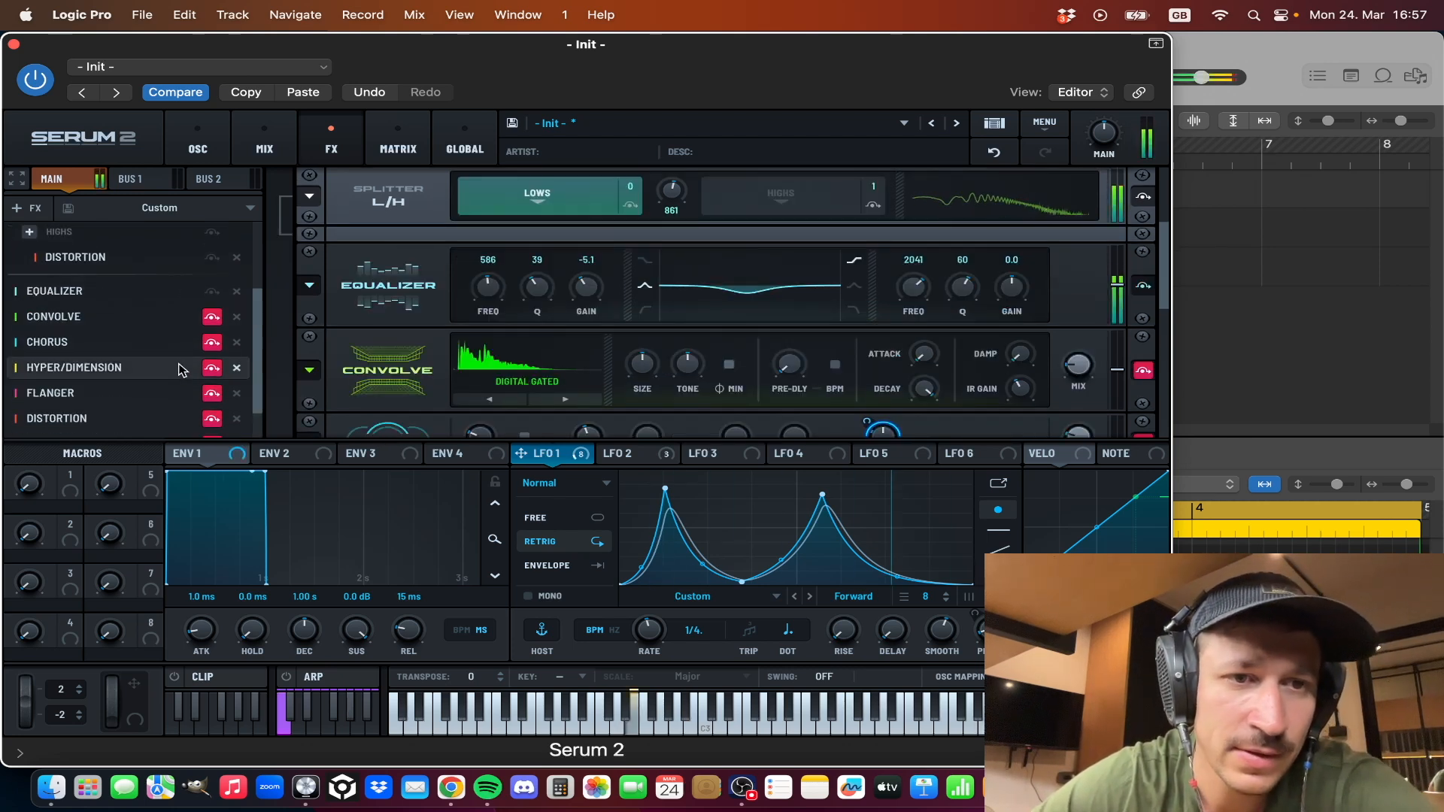
pyautogui.click(212, 317)
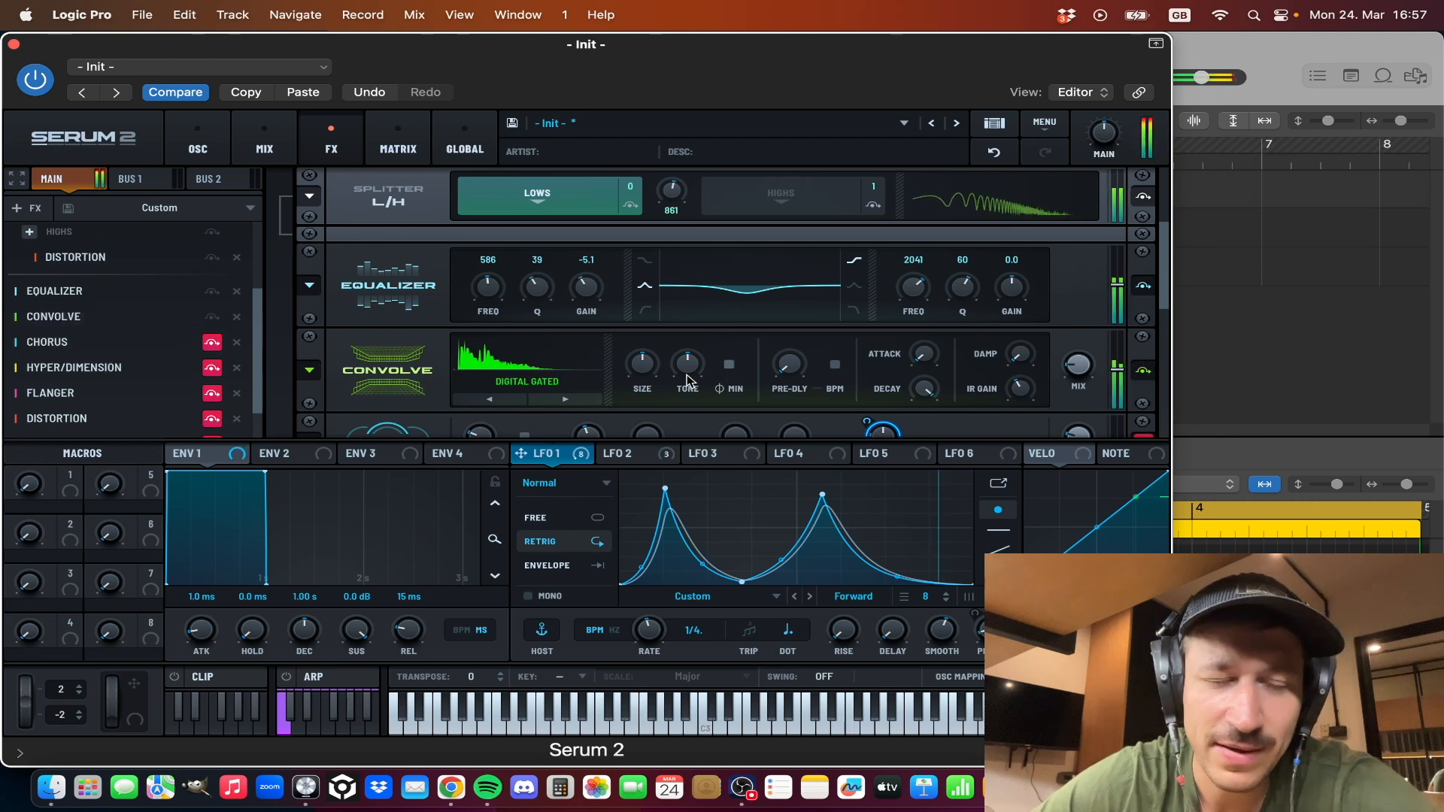
pyautogui.scroll(-2, 443, 364)
pyautogui.scroll(-1, 399, 345)
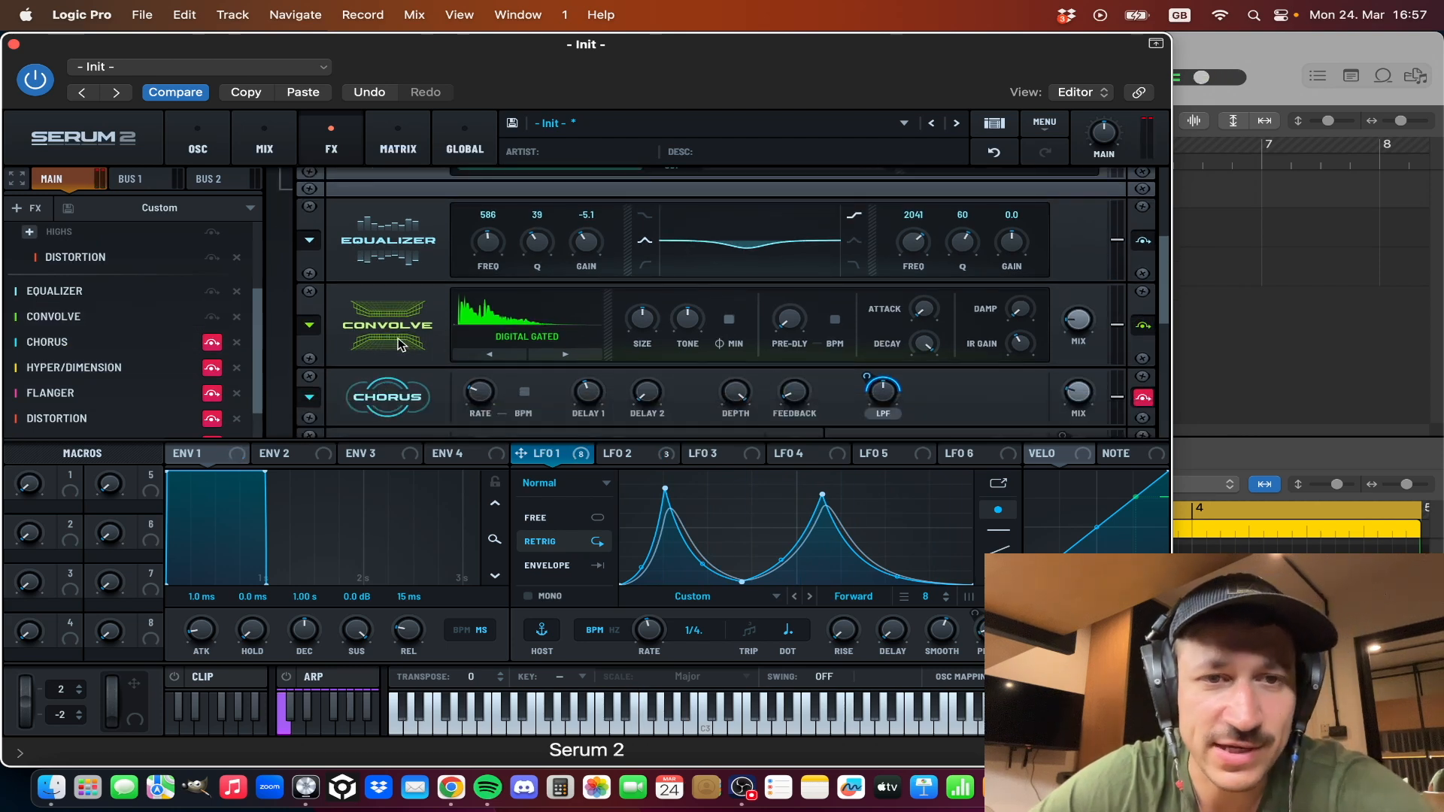
pyautogui.click(553, 338)
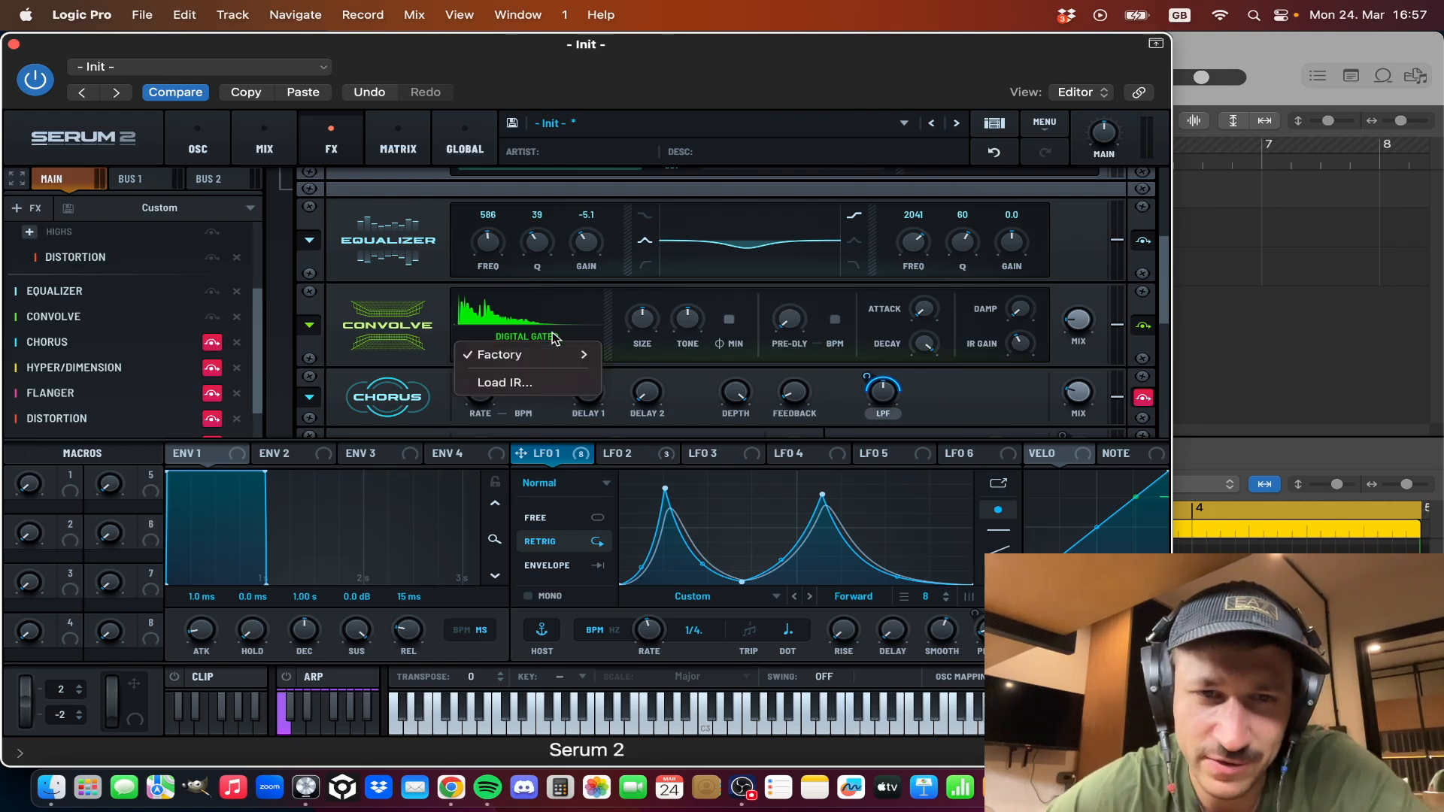
pyautogui.moveTo(557, 355)
pyautogui.moveTo(683, 450)
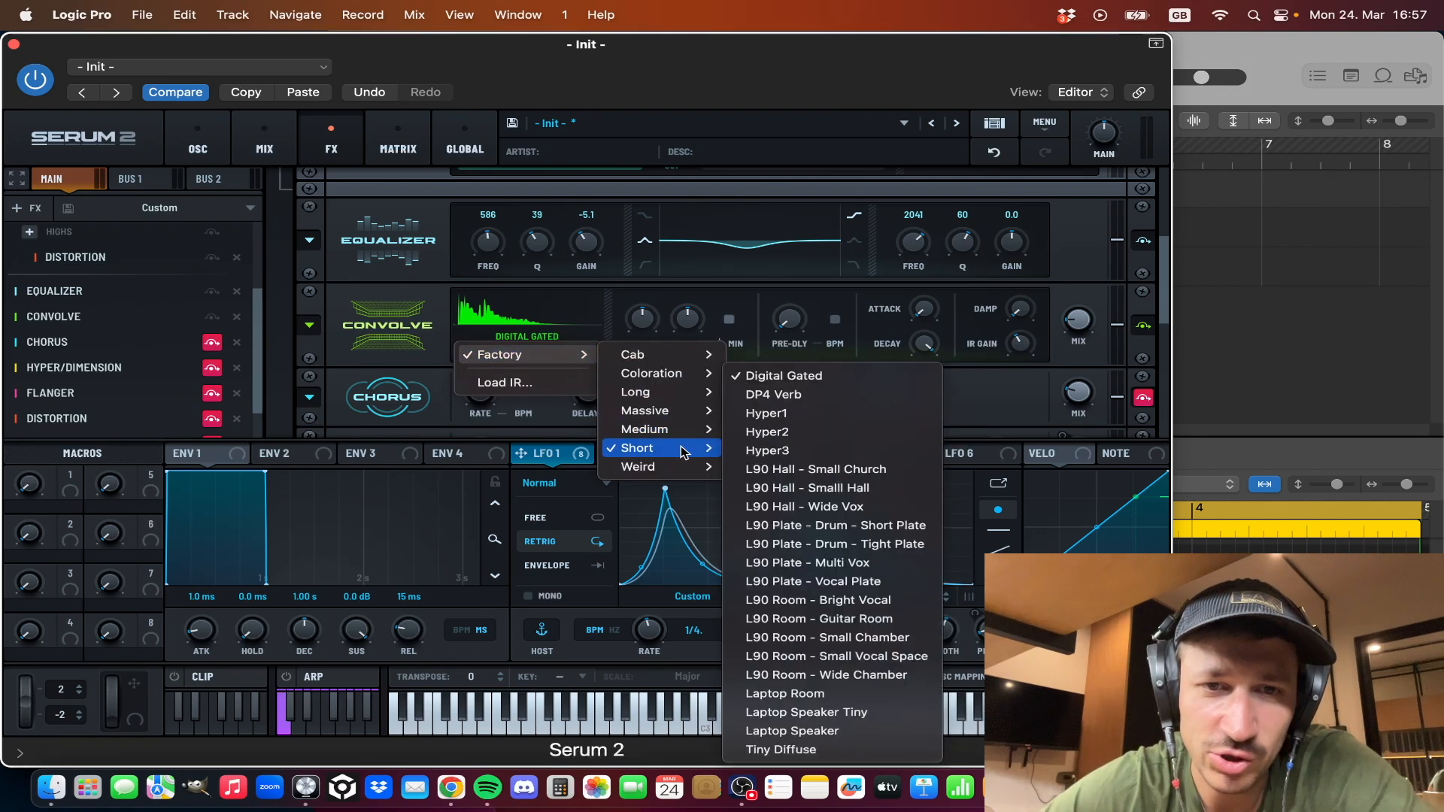
pyautogui.click(807, 376)
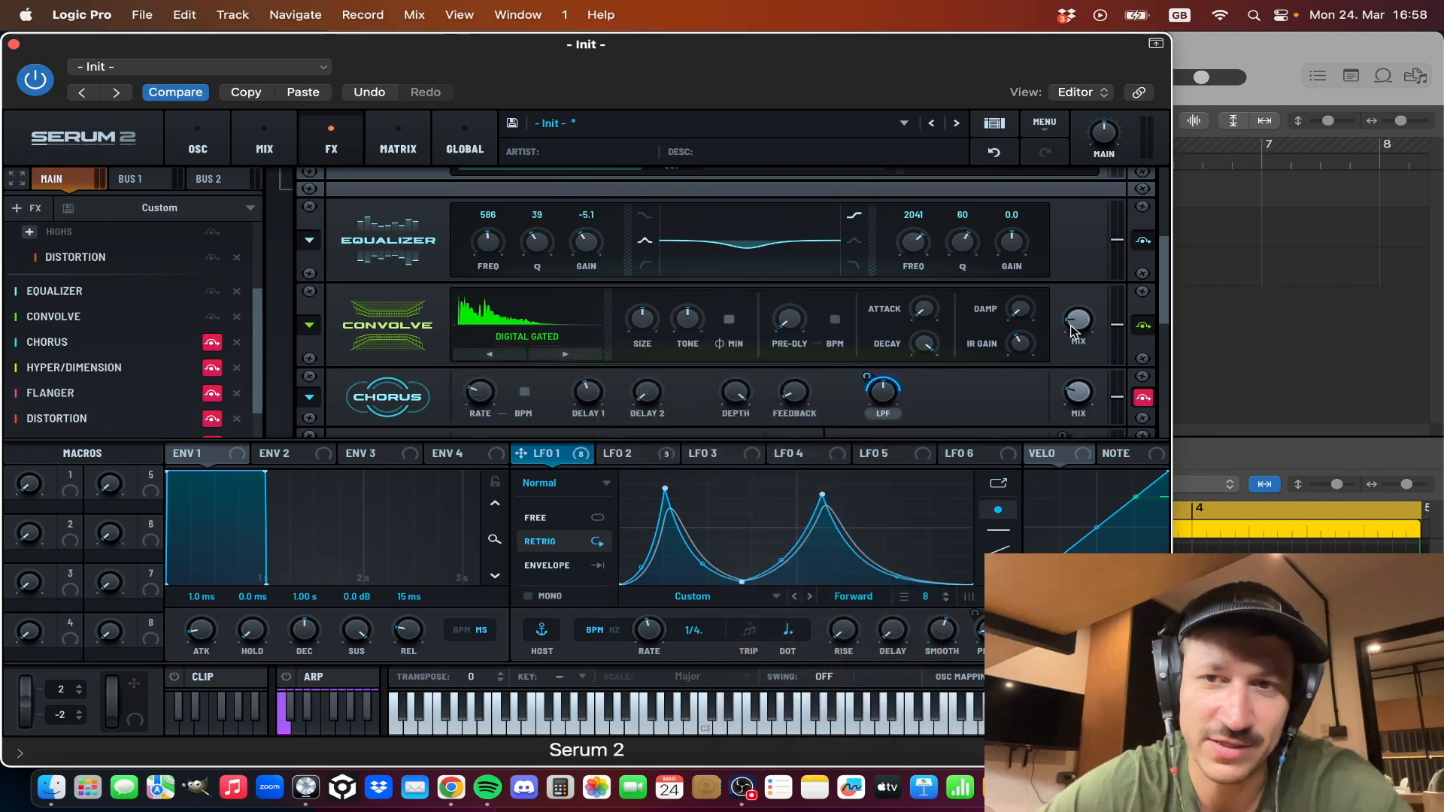
# Step: Try a higher mix amount on the Convolve effect and undo the change
pyautogui.moveTo(1073, 322)
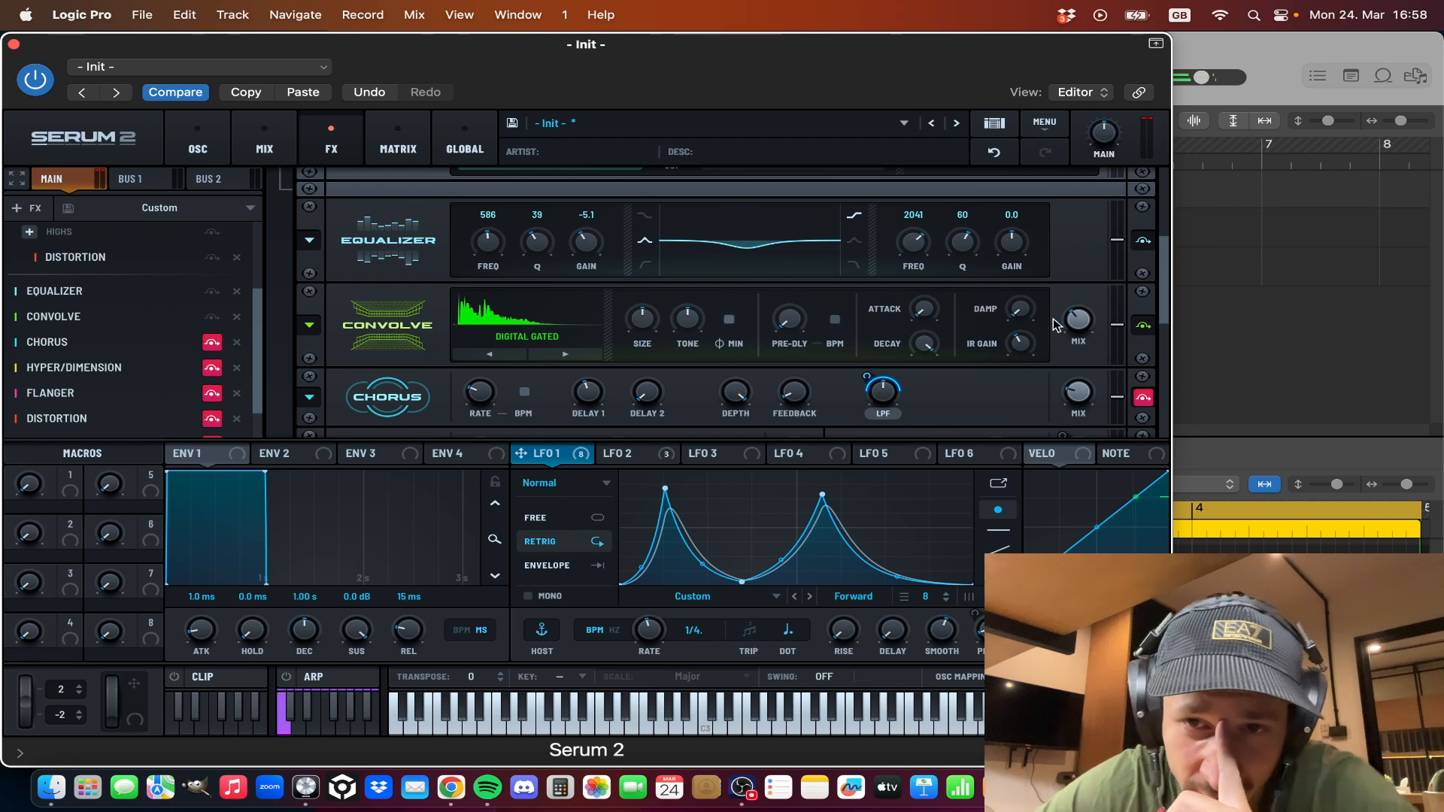
pyautogui.click(994, 152)
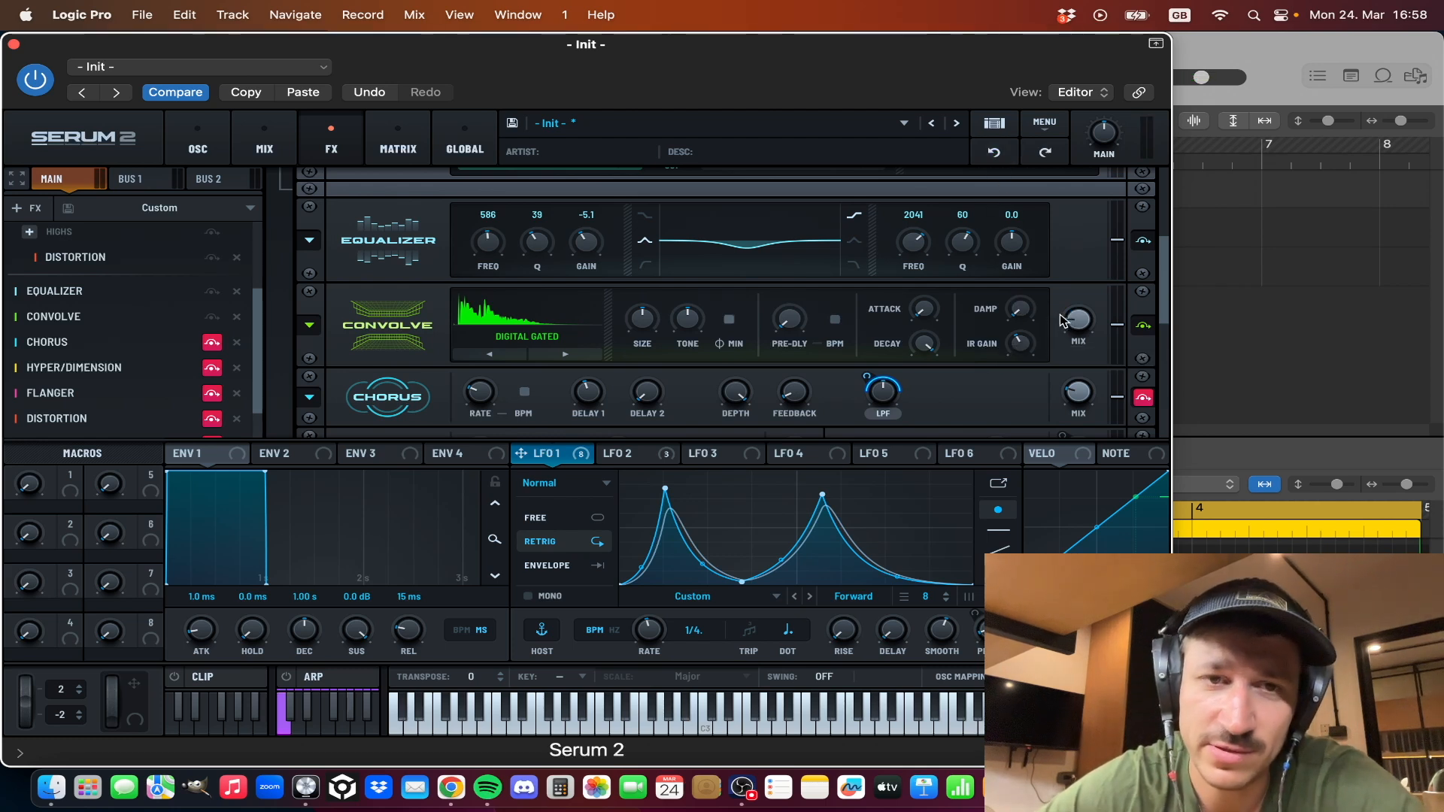
# Step: Enable the Chorus effect in the main effects chain and show its settings
pyautogui.scroll(-1, 406, 363)
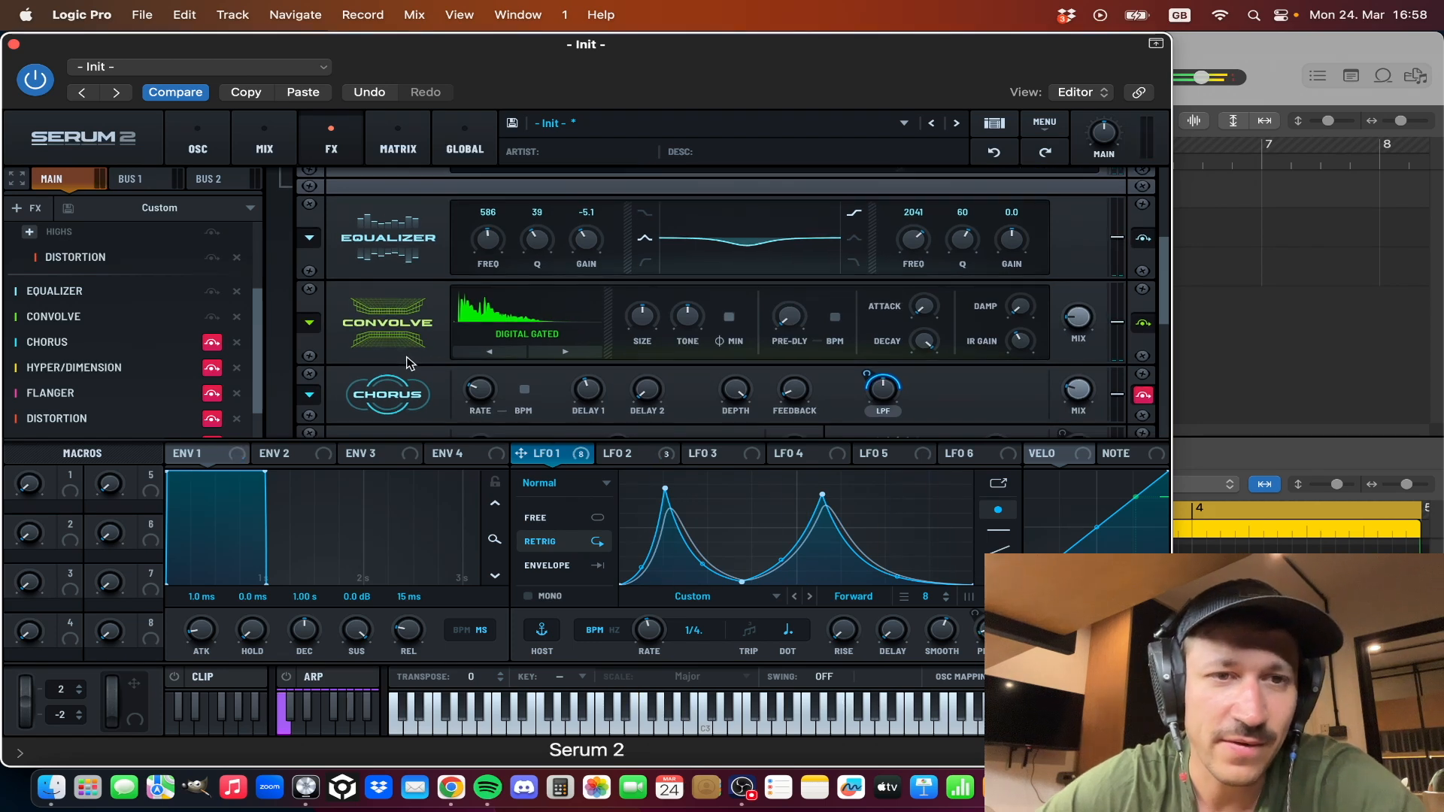
pyautogui.scroll(-3, 406, 362)
pyautogui.click(212, 344)
pyautogui.scroll(-2, 402, 305)
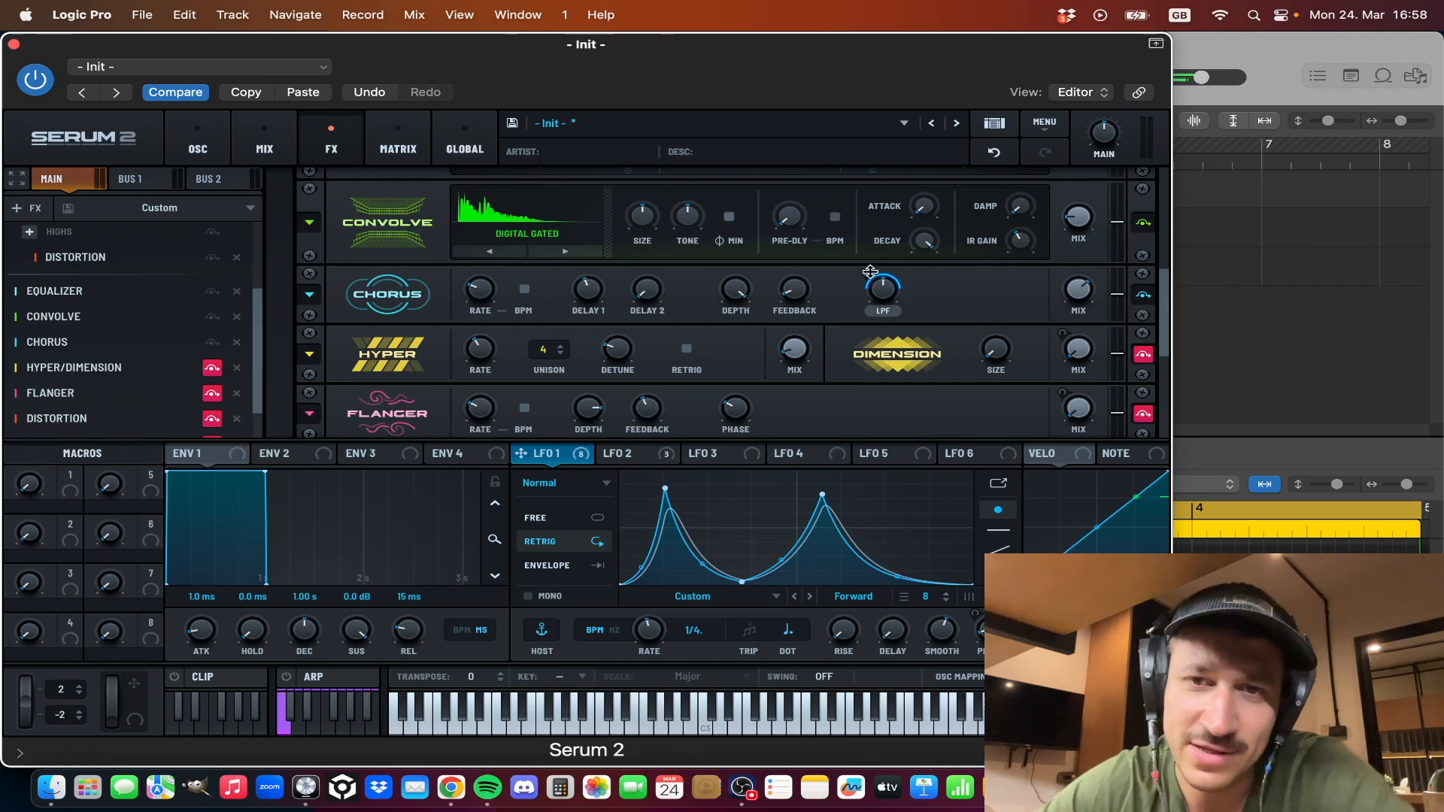
# Step: Audition the Chorus low-pass filter raised to about 9141 Hz, undo the change, and check its LFO 1 modulation
pyautogui.moveTo(887, 292)
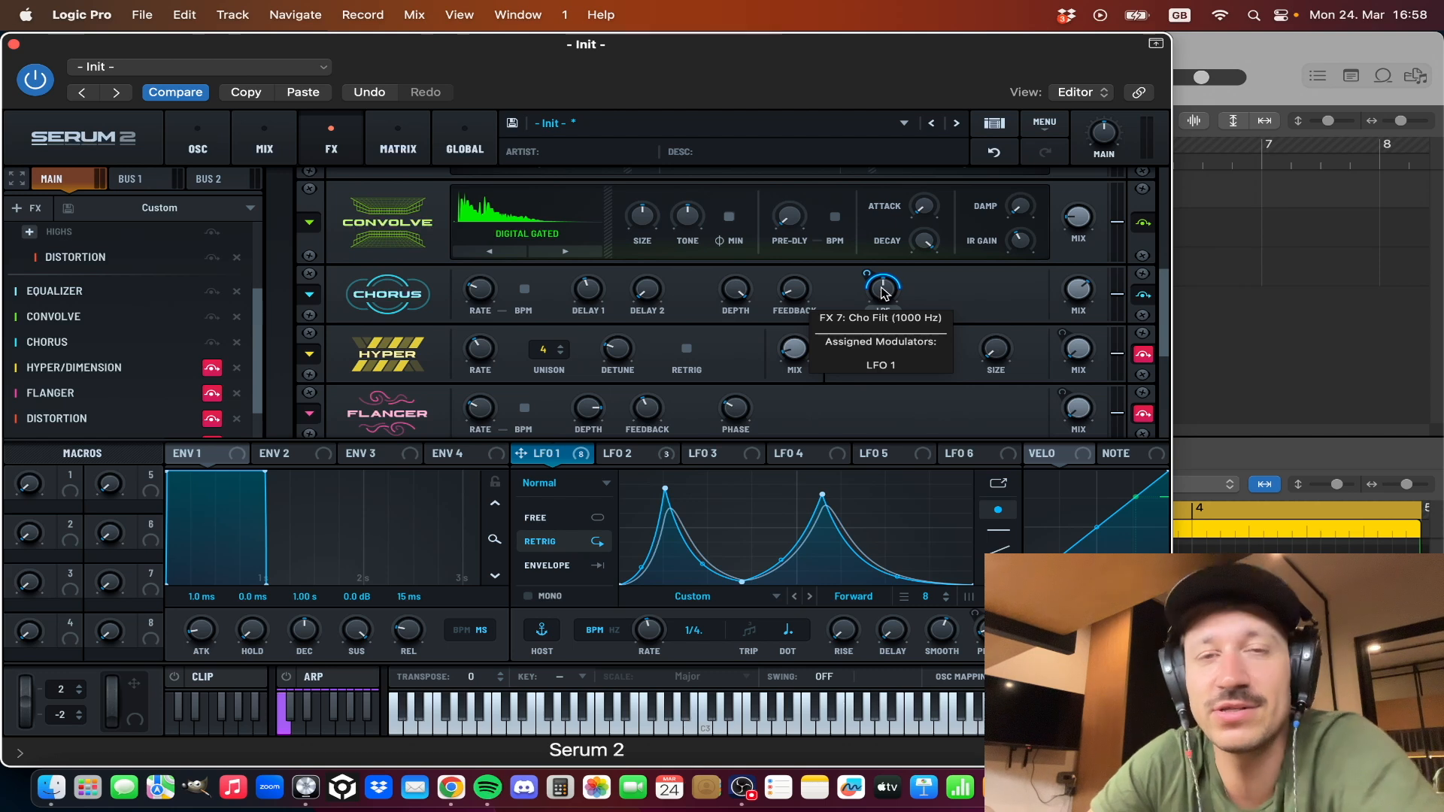
pyautogui.press('space')
pyautogui.moveTo(881, 288); pyautogui.dragTo(886, 264)
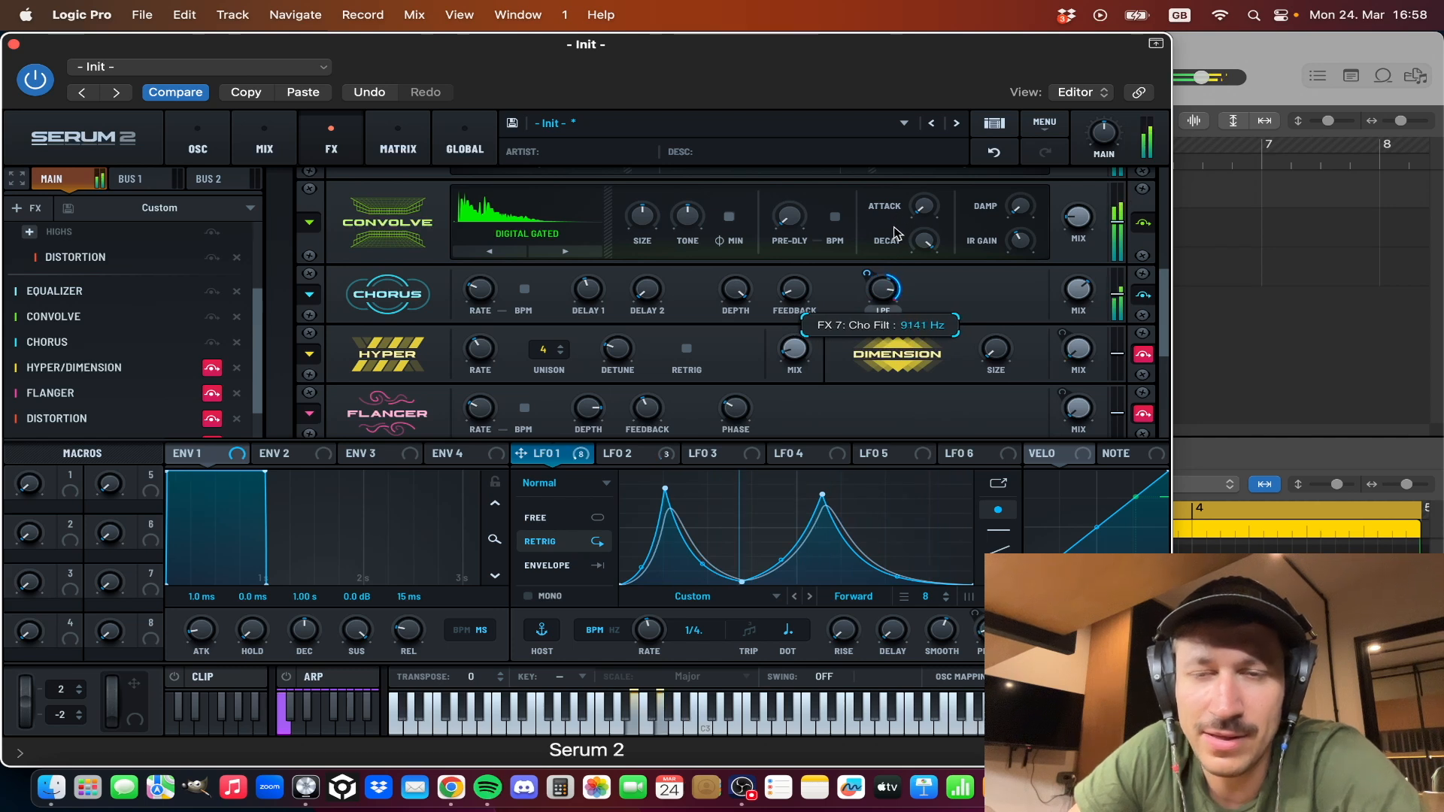
pyautogui.click(993, 153)
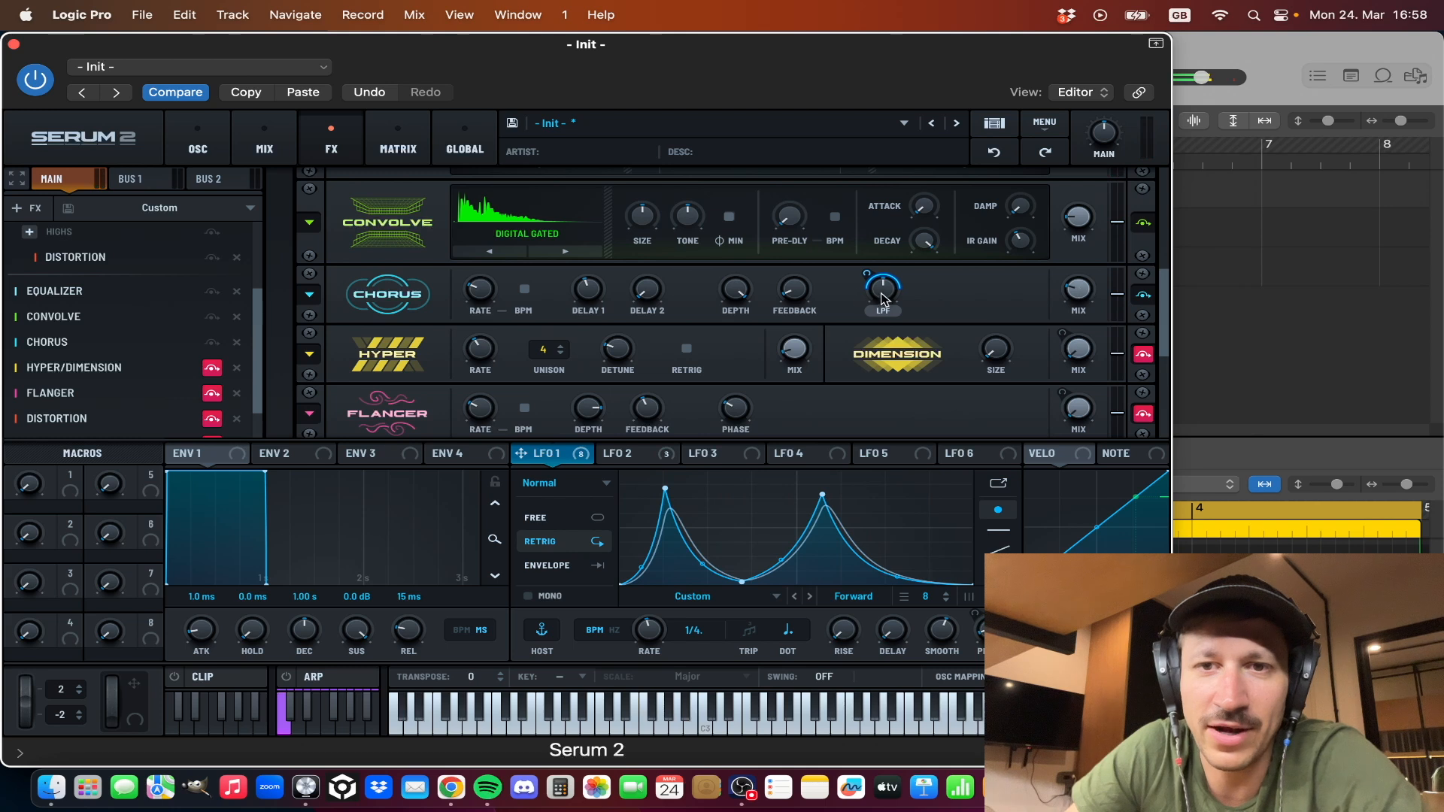
pyautogui.moveTo(873, 274)
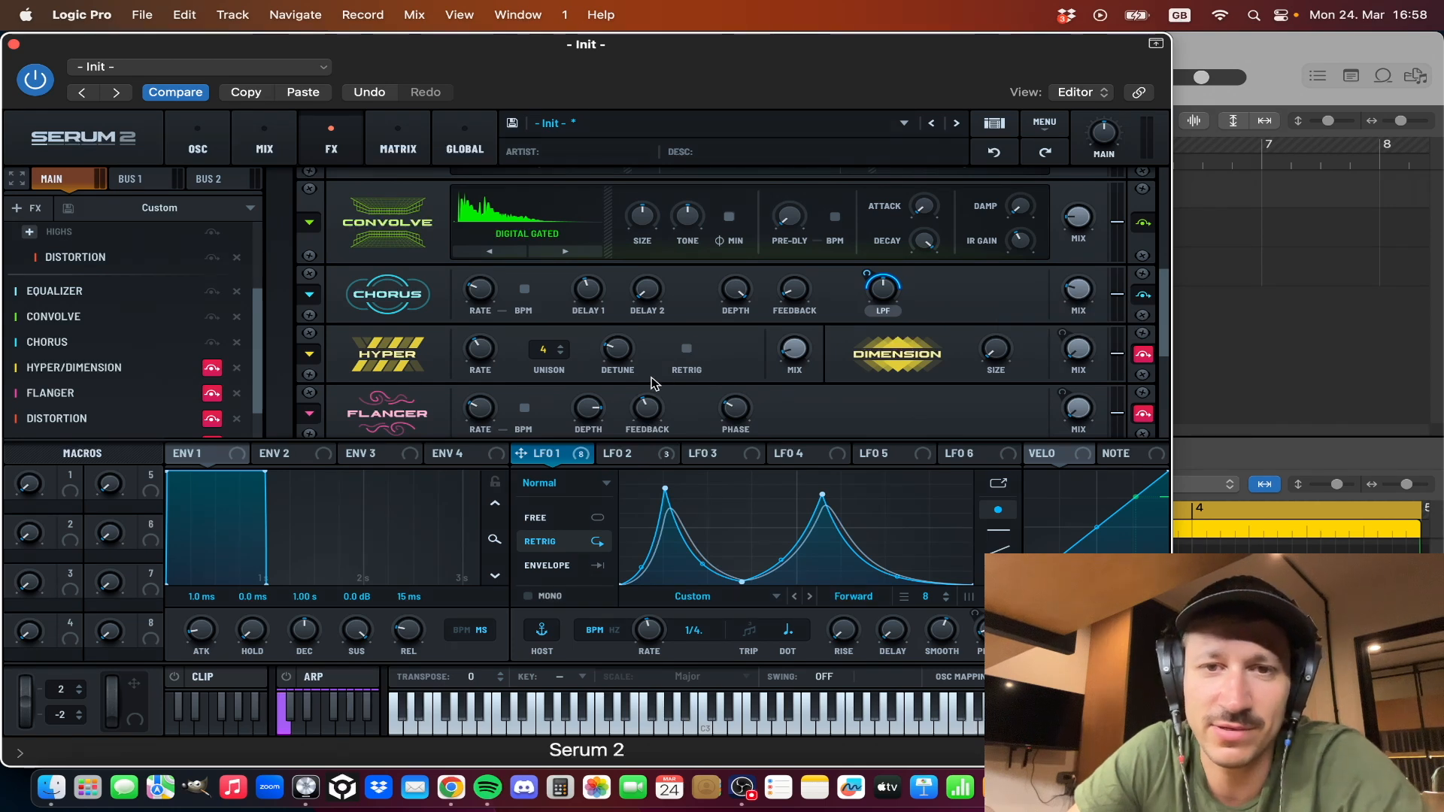
# Step: Enable the Hyper/Dimension effect, try a different Hyper mix amount and undo that adjustment
pyautogui.scroll(-2, 659, 354)
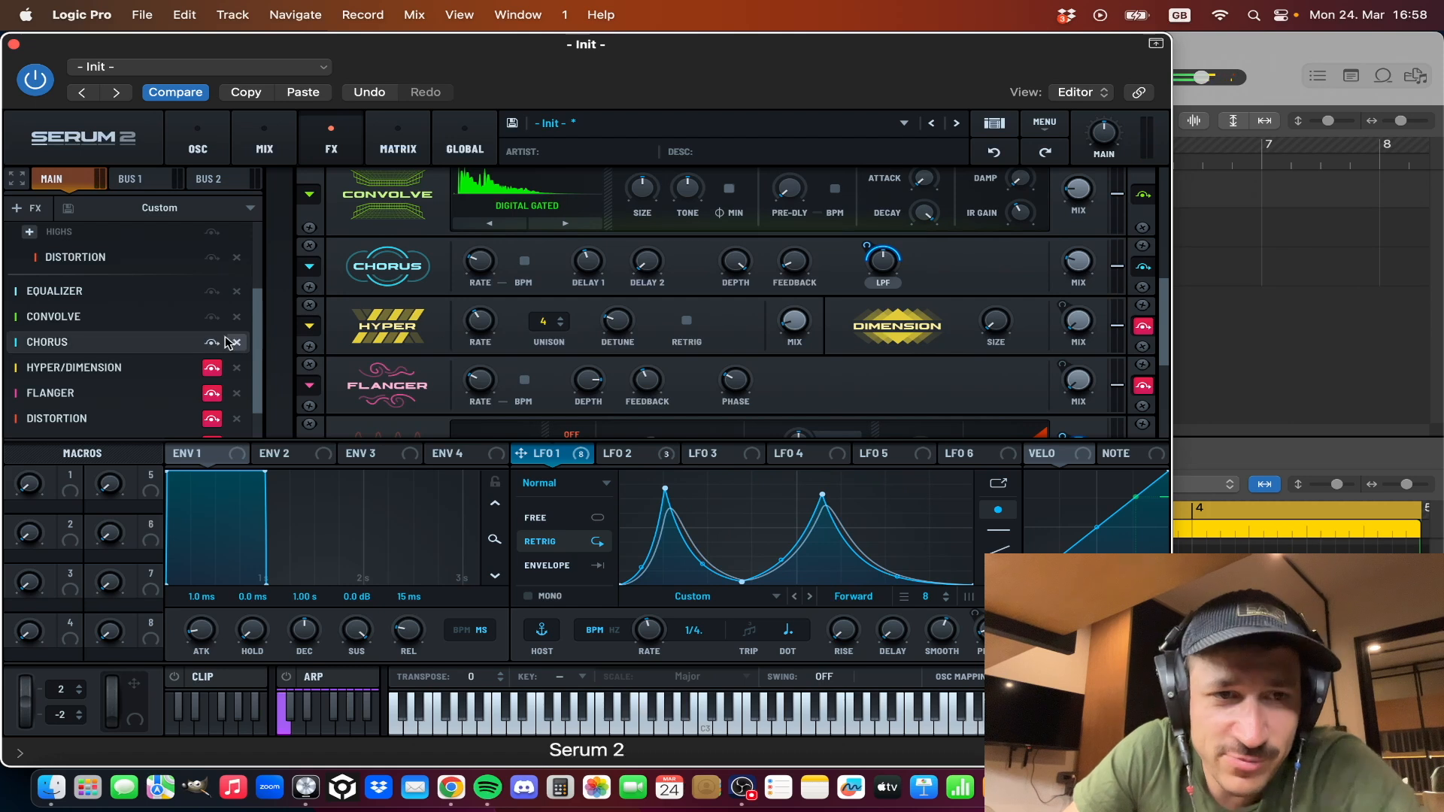
pyautogui.click(210, 369)
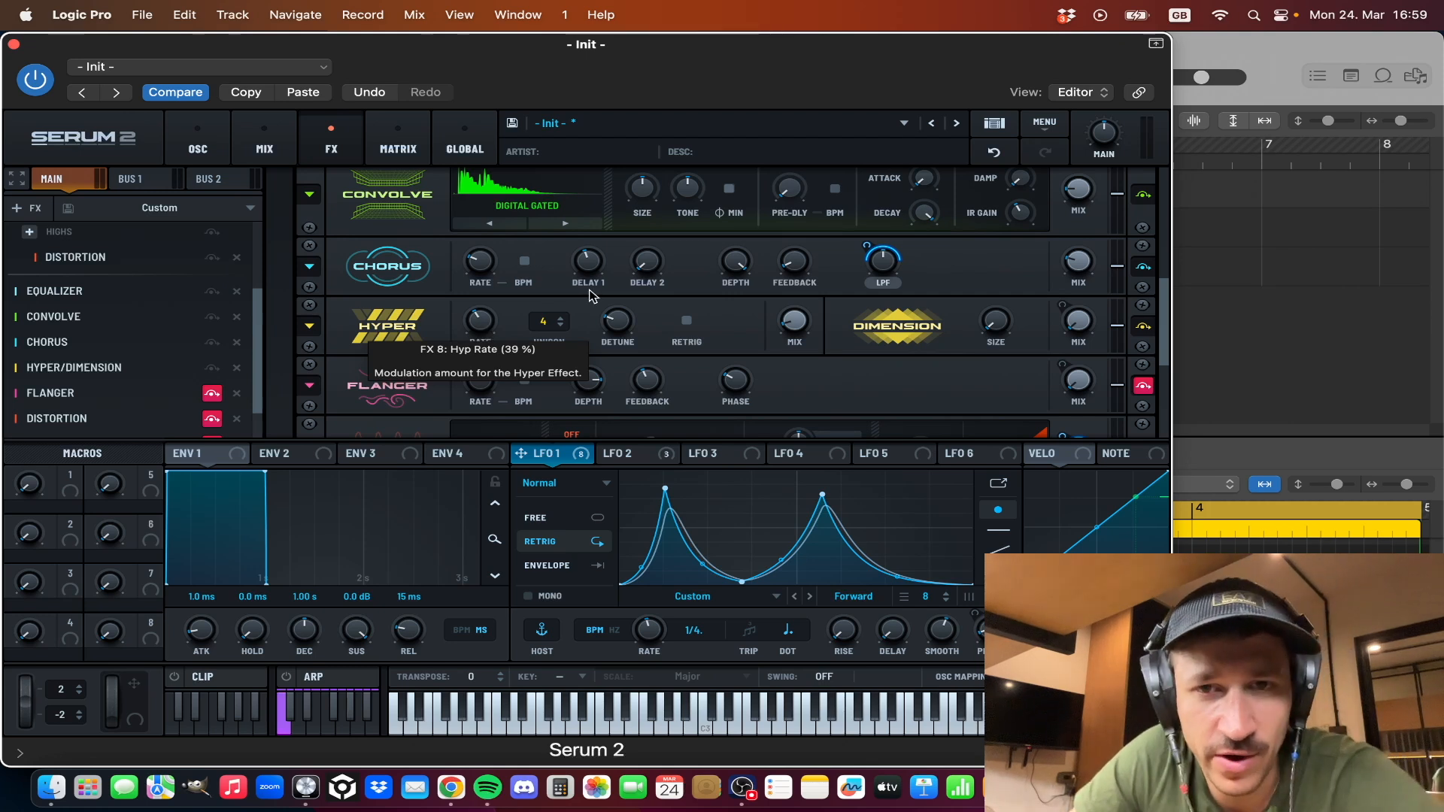
pyautogui.moveTo(794, 325)
pyautogui.mouseDown()
pyautogui.moveTo(806, 270)
pyautogui.moveTo(788, 311)
pyautogui.mouseUp()
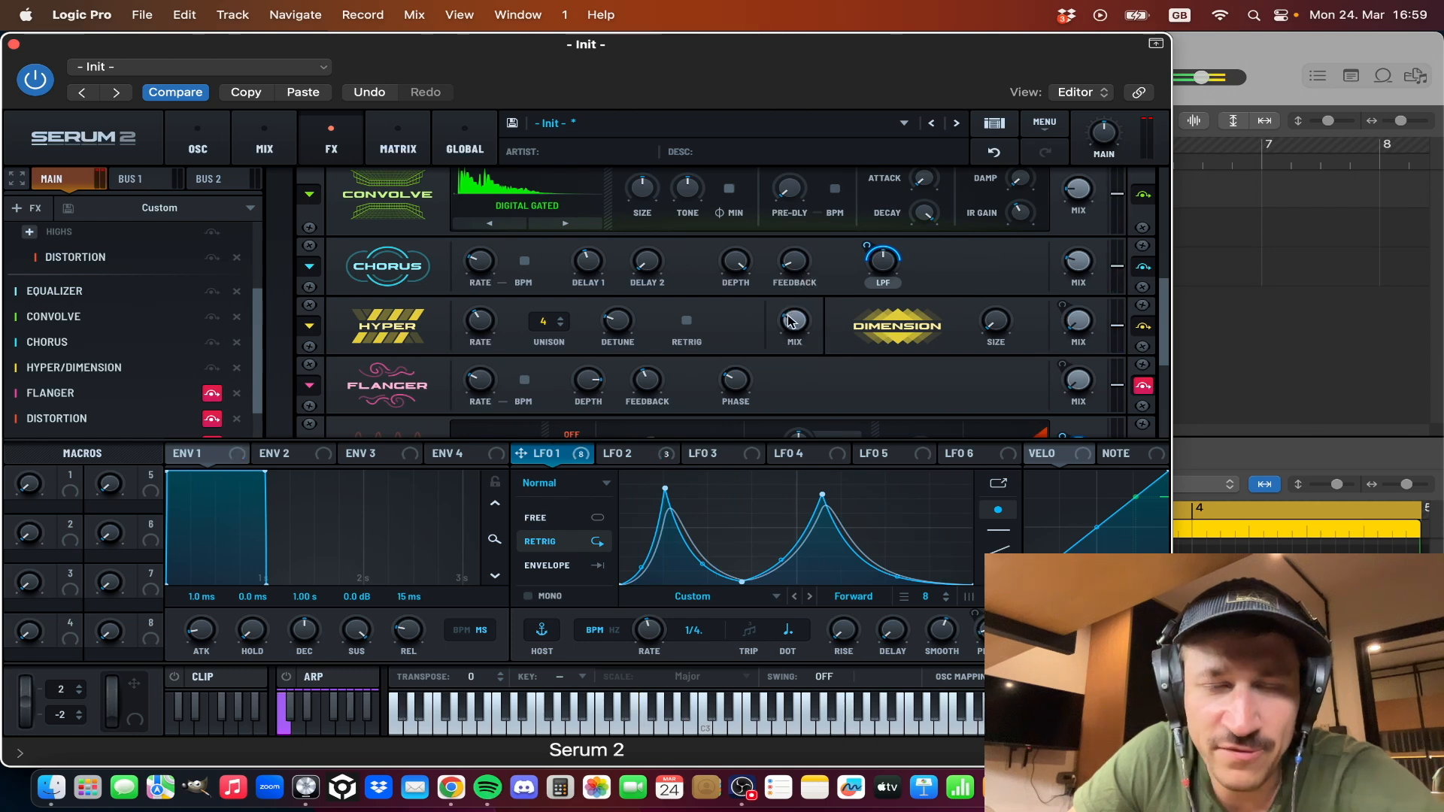
pyautogui.click(995, 153)
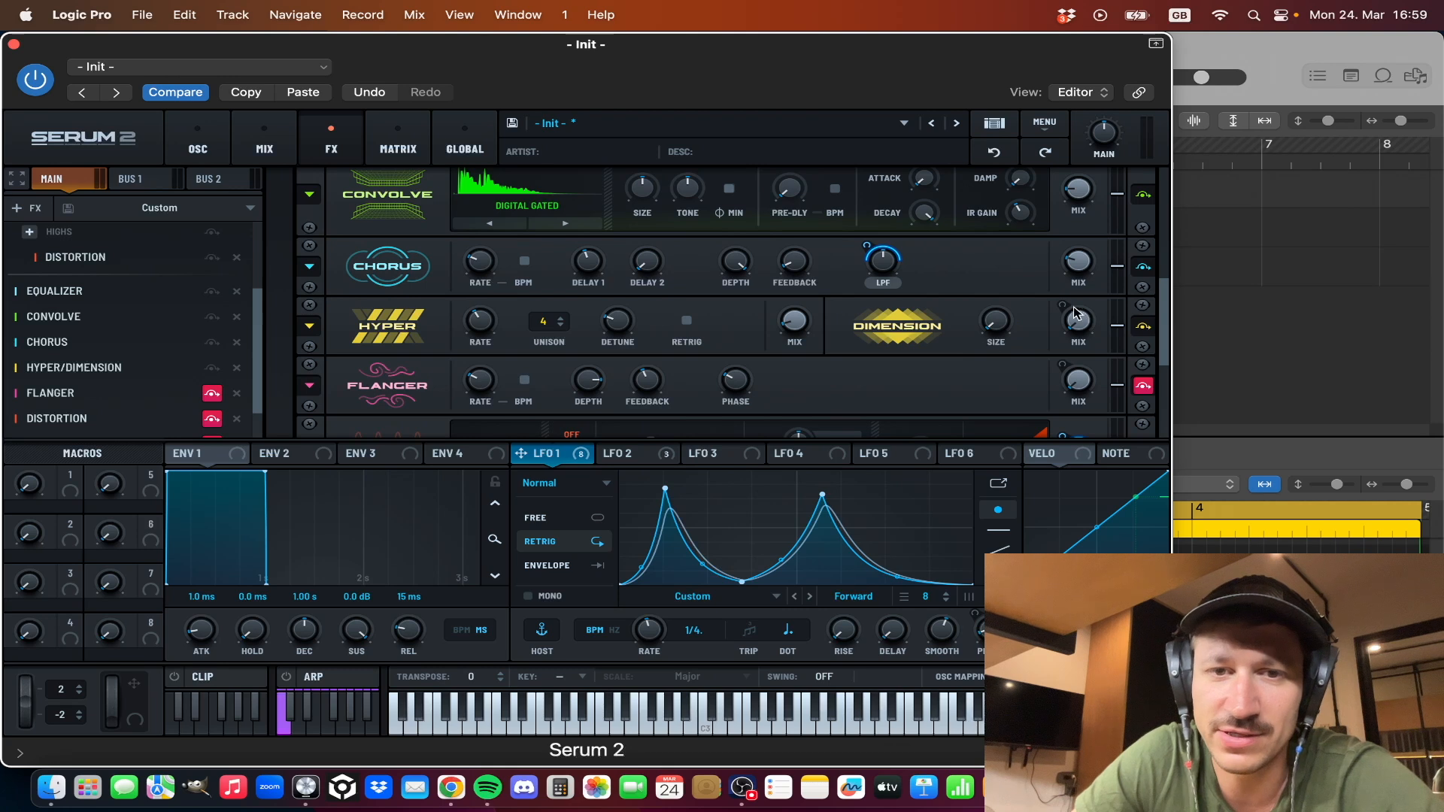
# Step: Display LFO 2 and examine how it modulates the Dimension mix
pyautogui.click(634, 454)
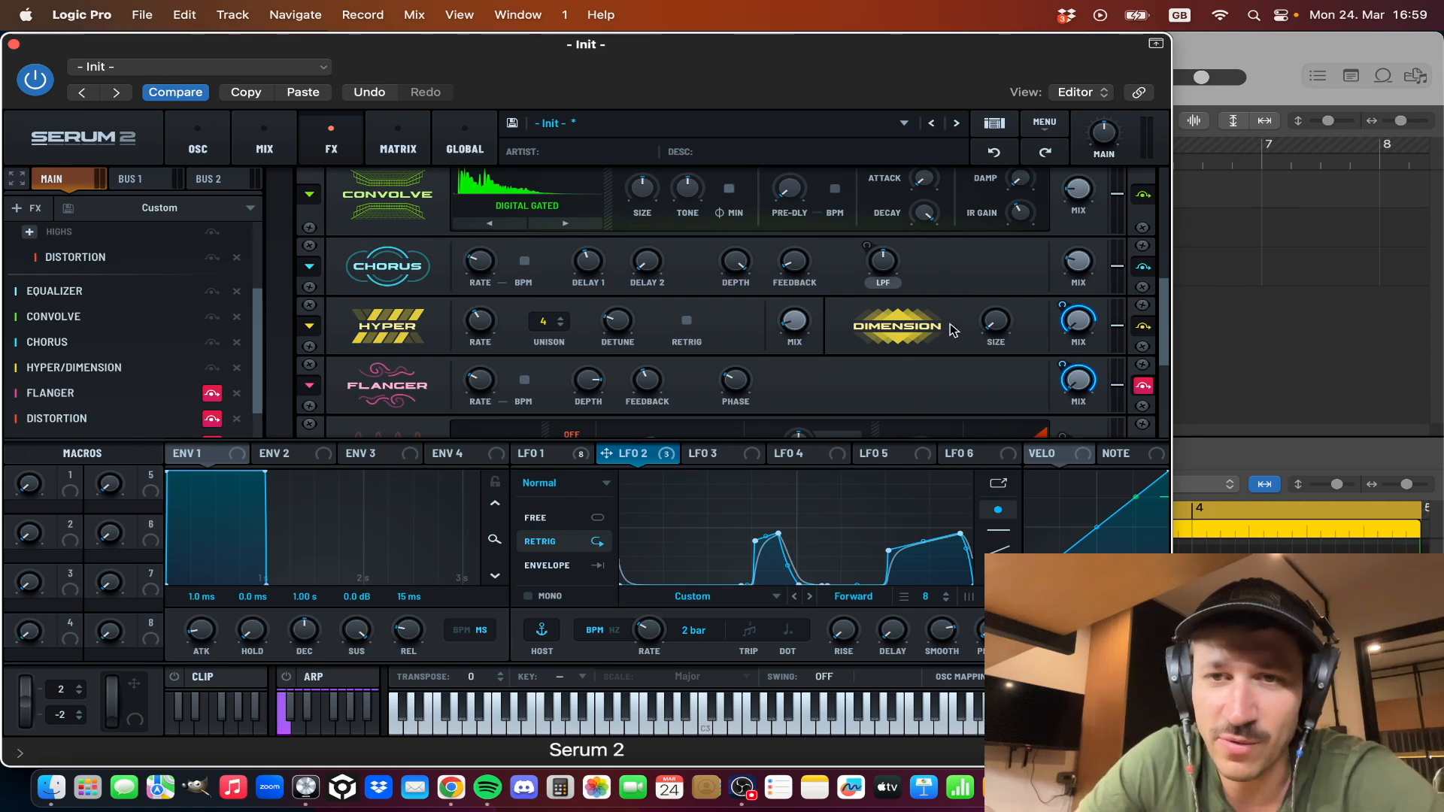
pyautogui.moveTo(1079, 329)
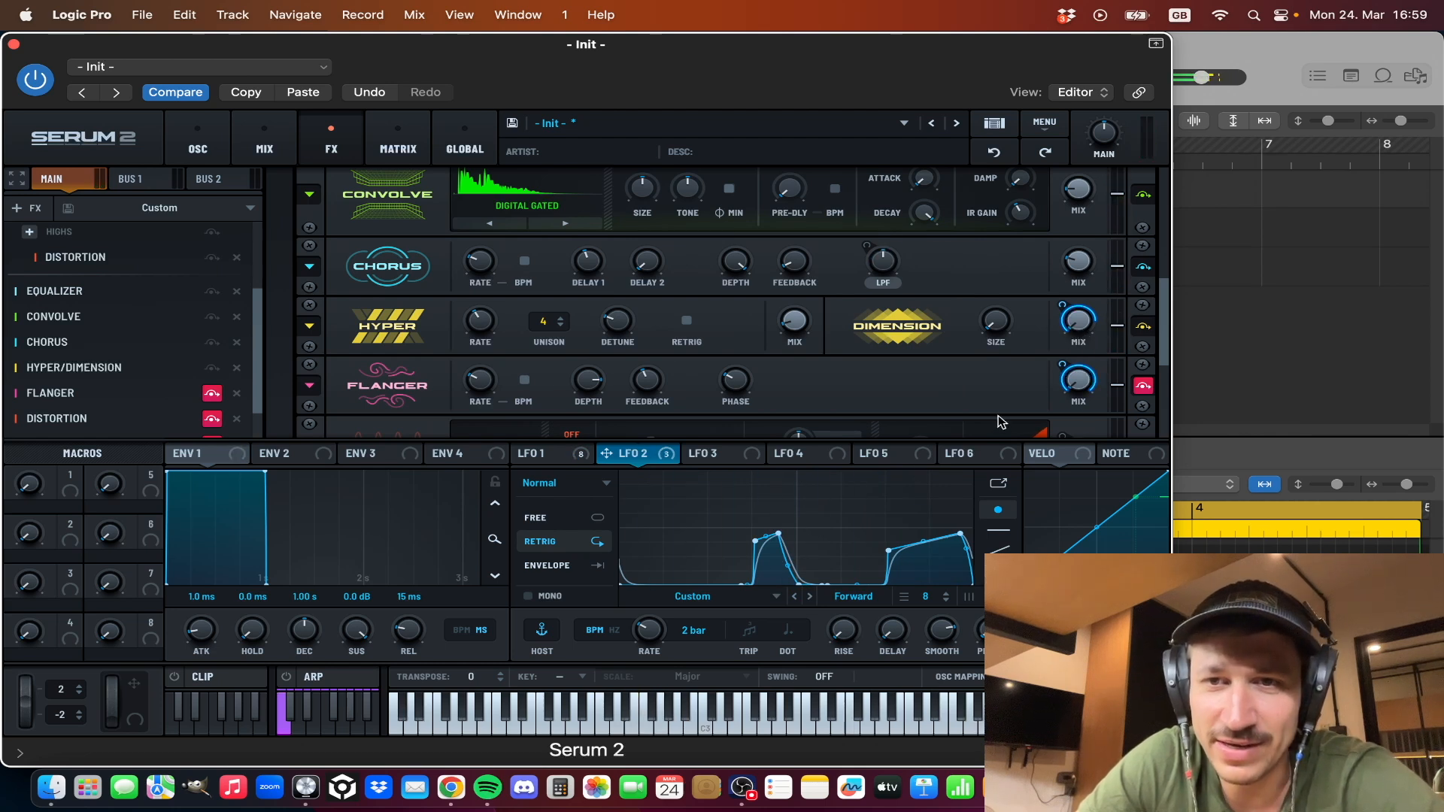
pyautogui.moveTo(1088, 330); pyautogui.dragTo(1156, 178)
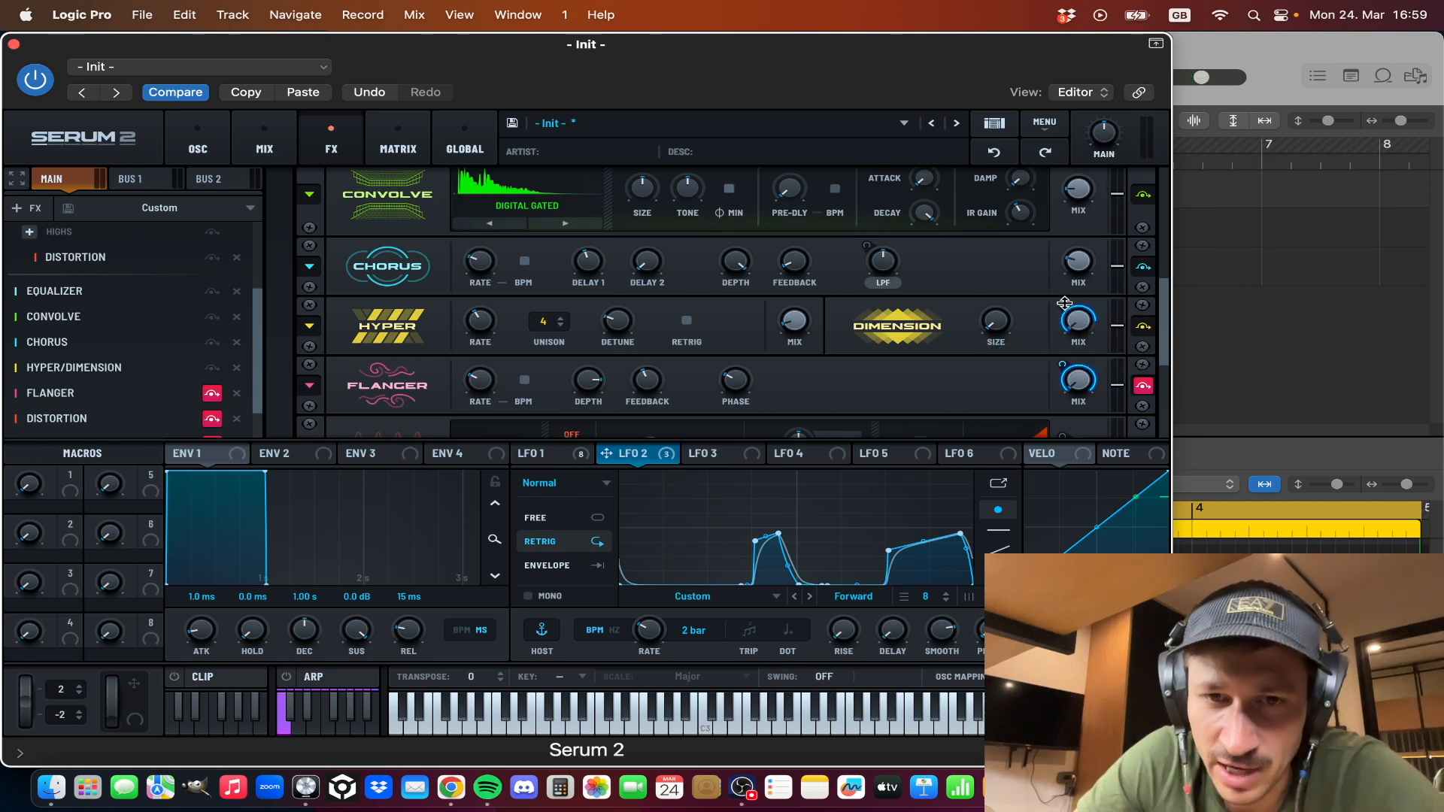
pyautogui.moveTo(1084, 327)
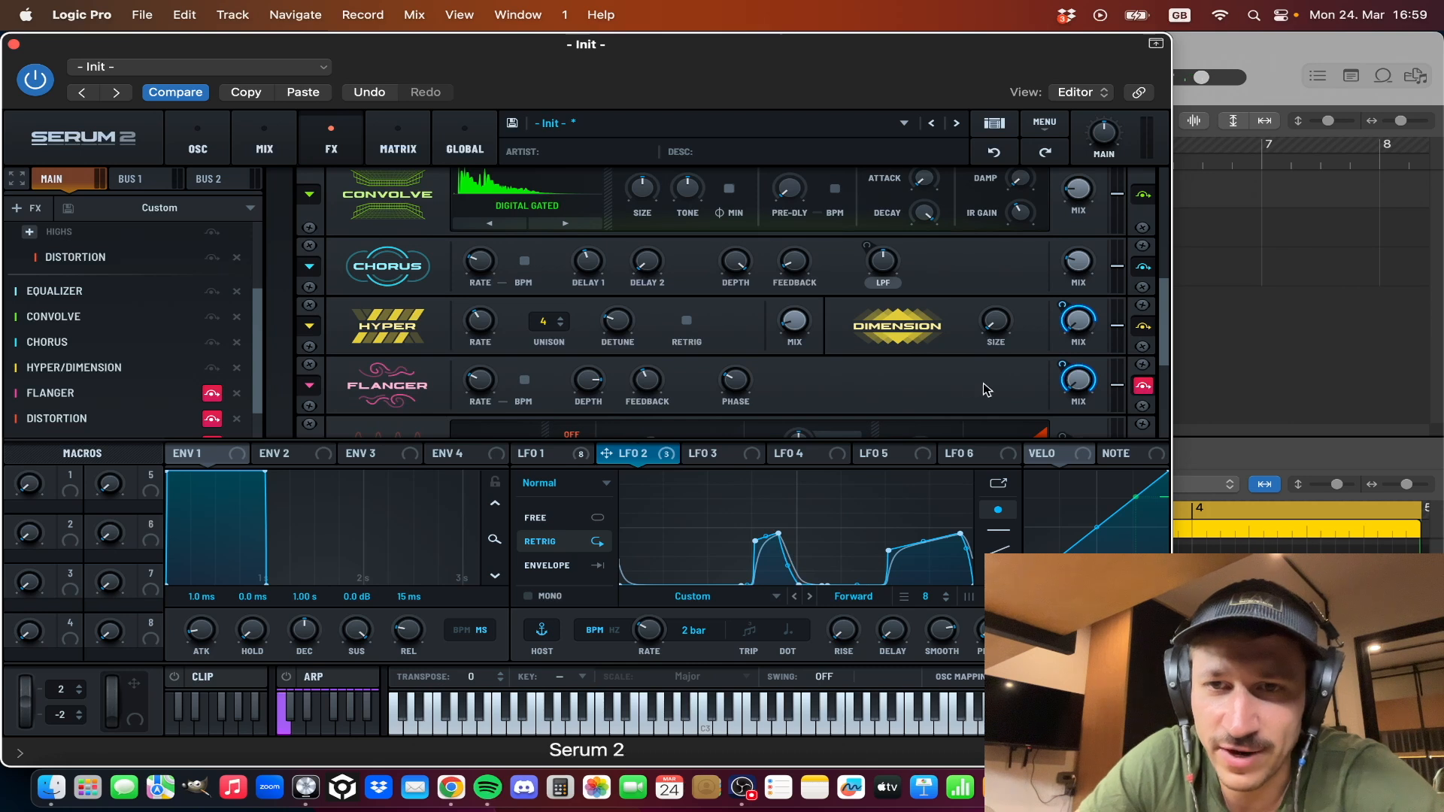
# Step: Enable the Flanger effect and examine the LFO 2 modulation on its mix
pyautogui.click(210, 395)
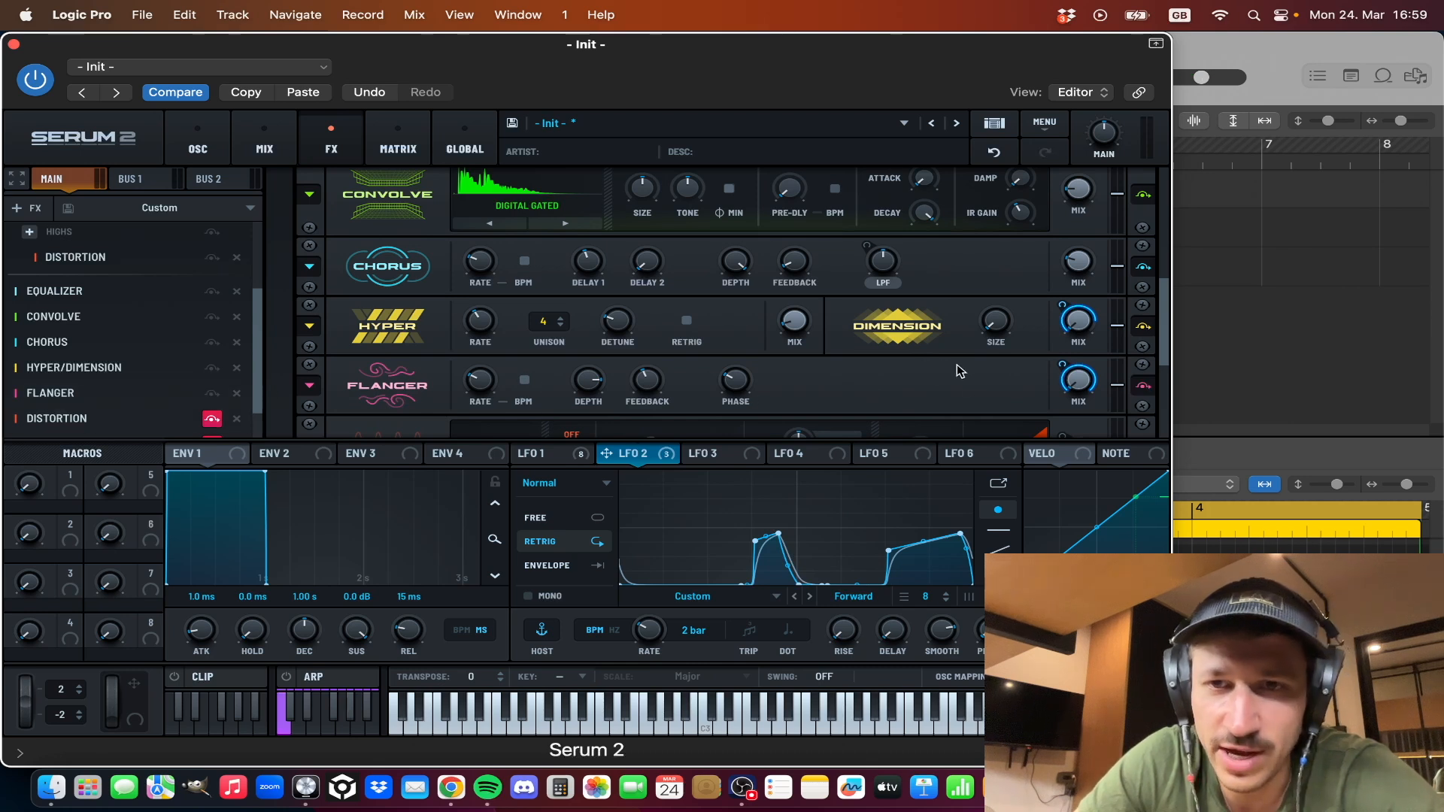
pyautogui.moveTo(1065, 375)
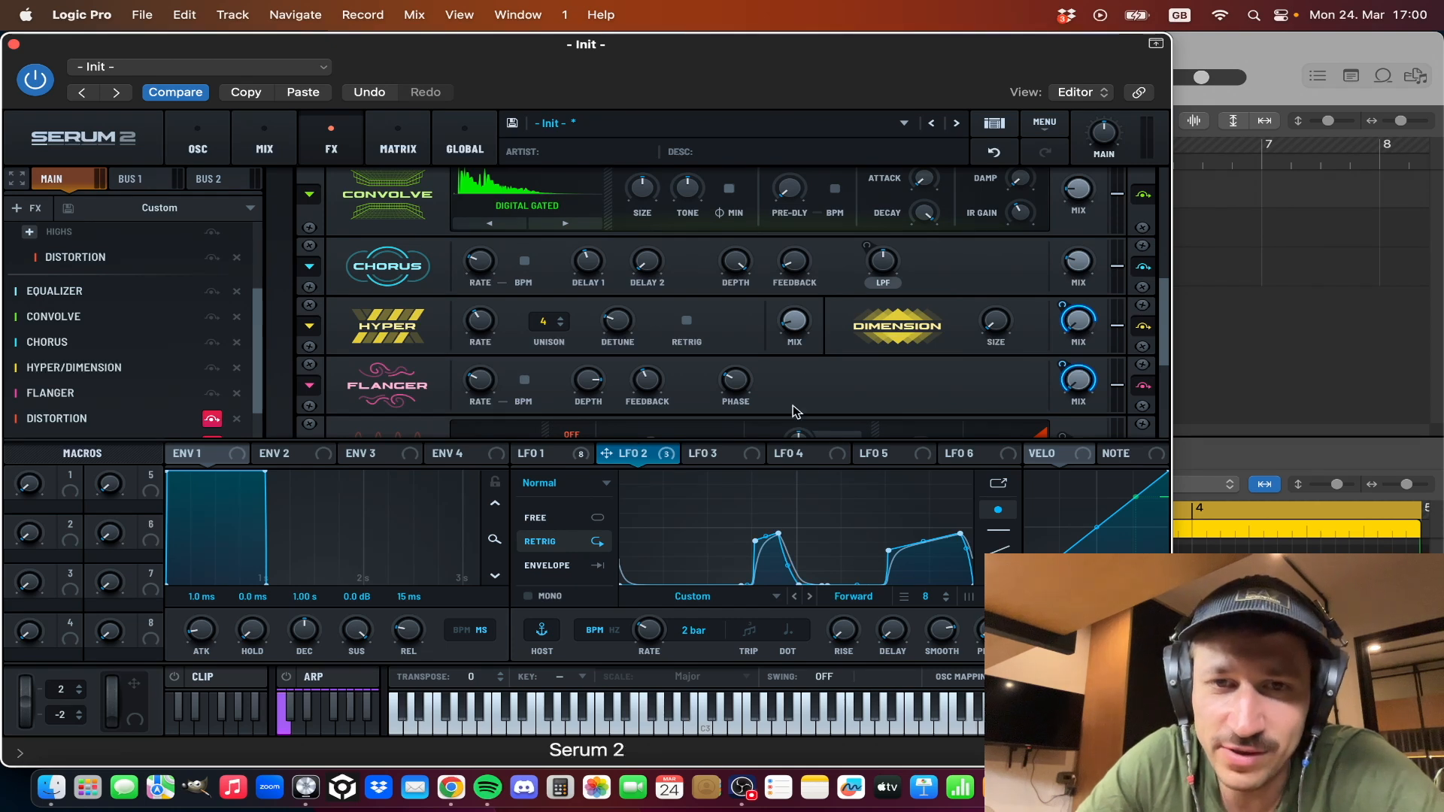
# Step: Set the Tube distortion's Q to 0.8 and enable this effect in the main effects chain
pyautogui.scroll(-3, 817, 362)
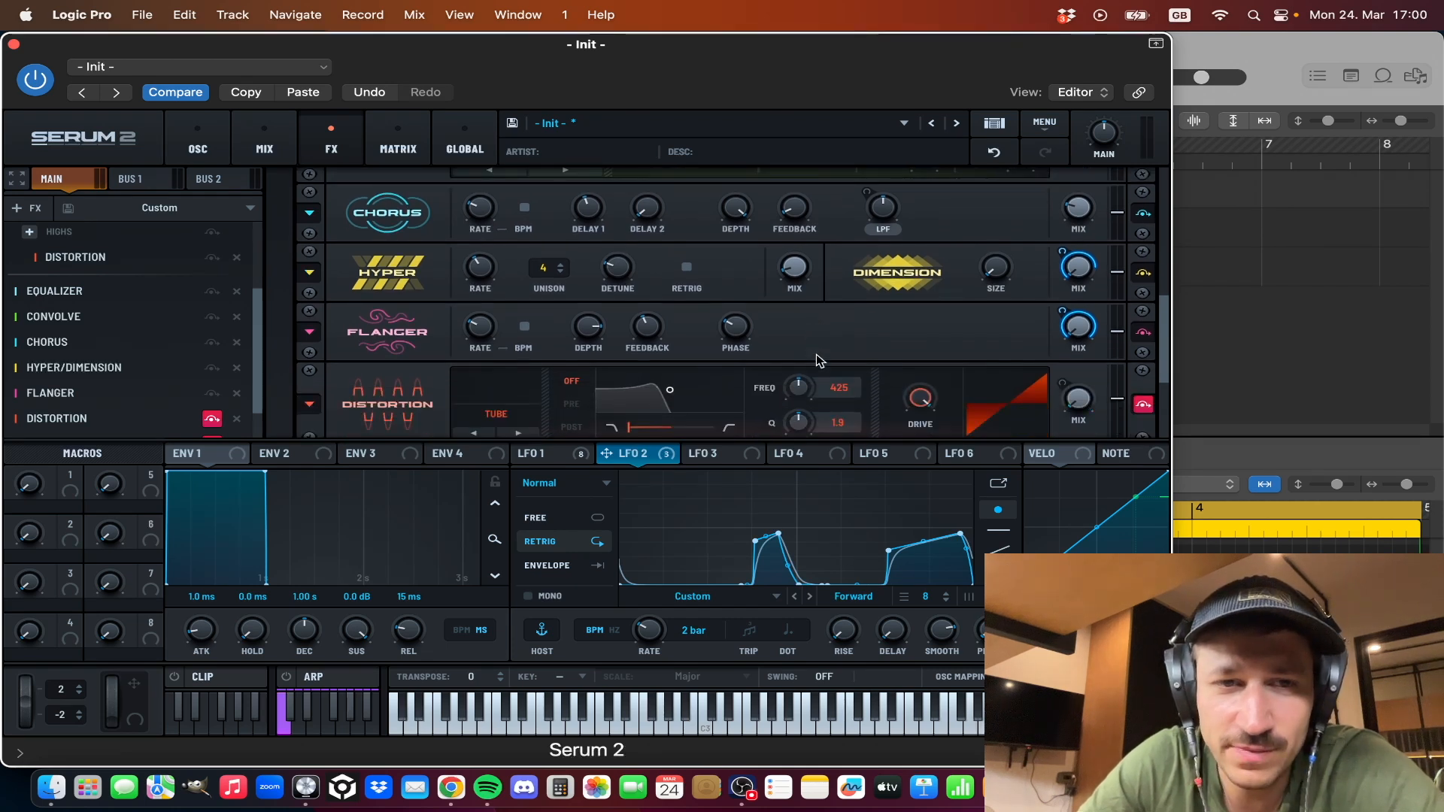
pyautogui.scroll(-3, 819, 361)
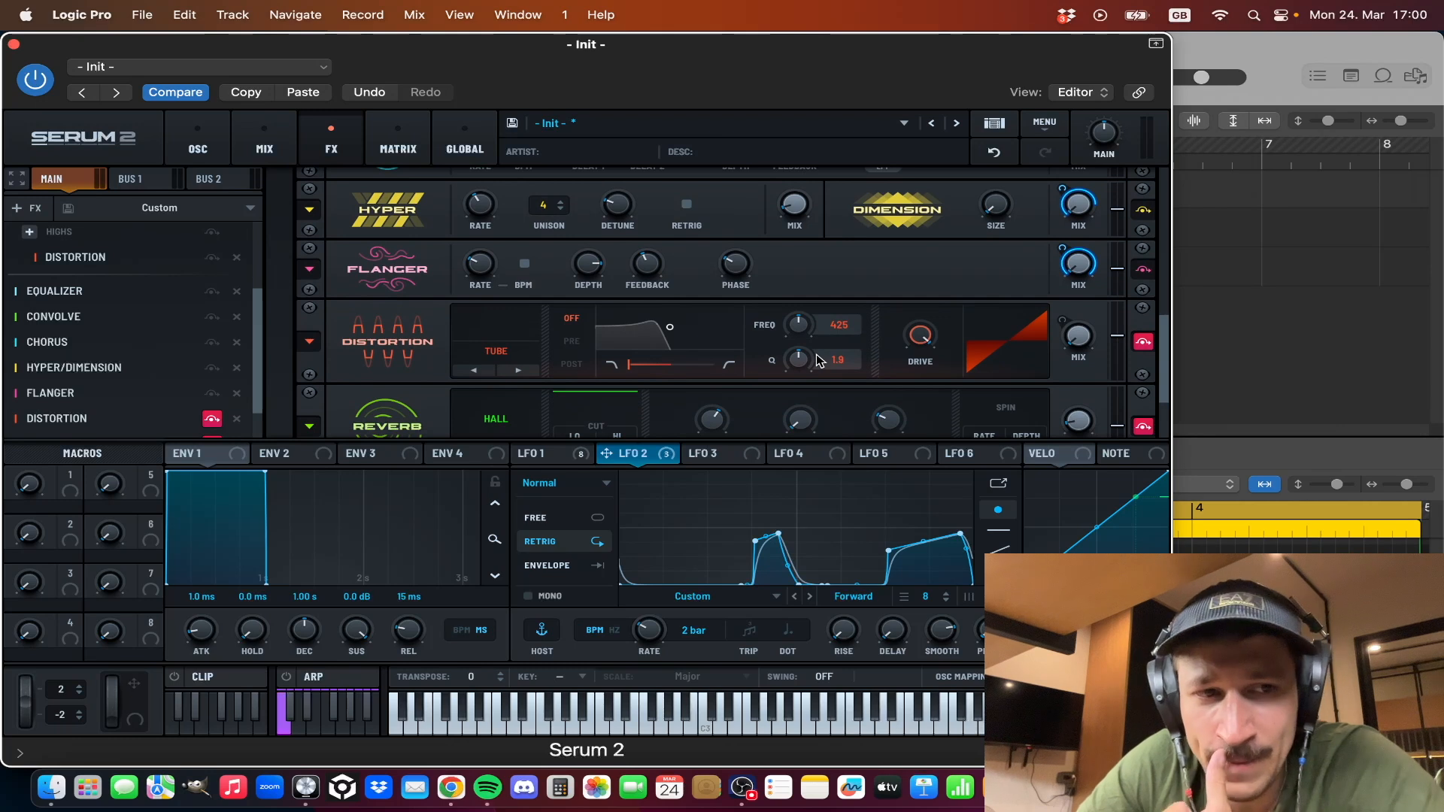
pyautogui.scroll(-3, 820, 361)
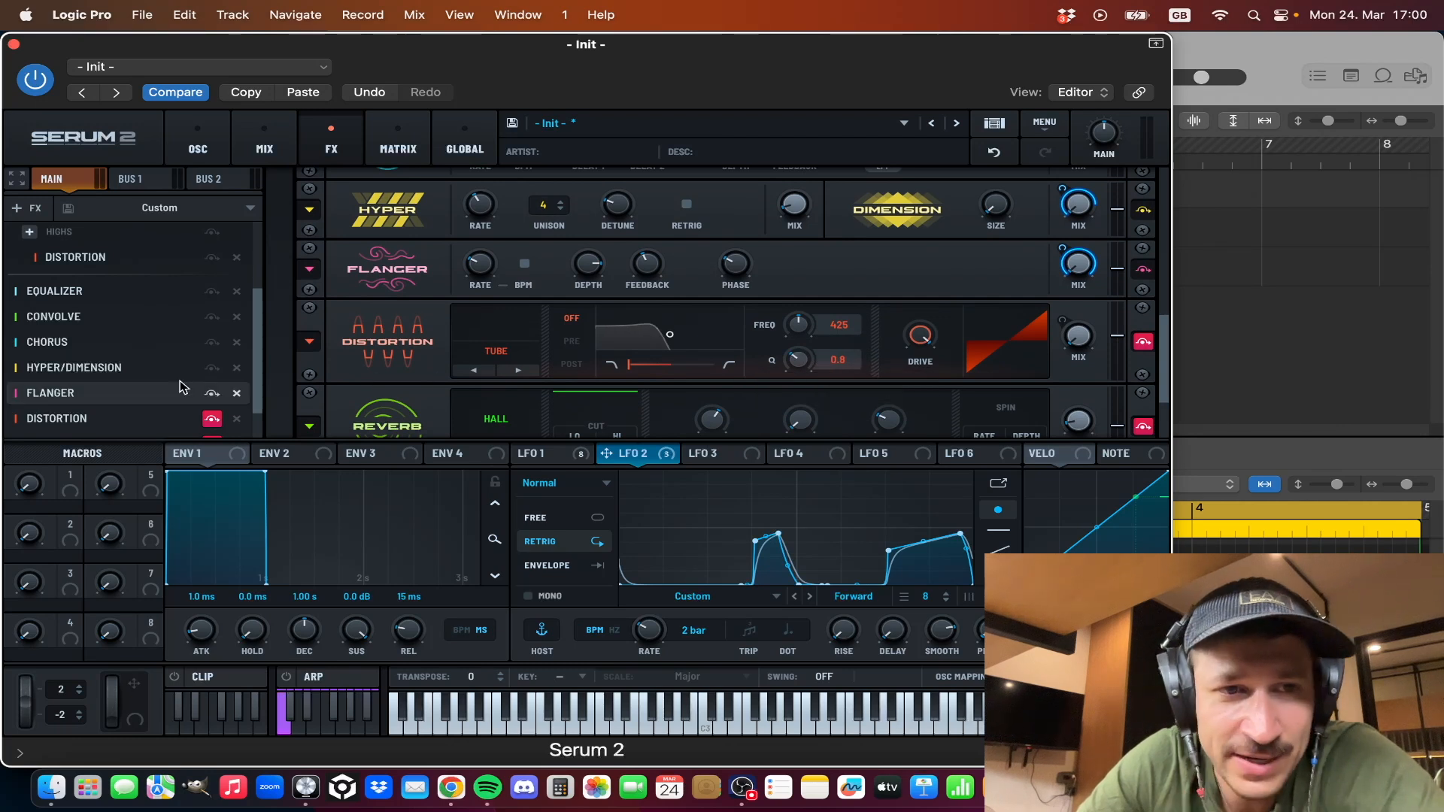
pyautogui.scroll(-2, 184, 378)
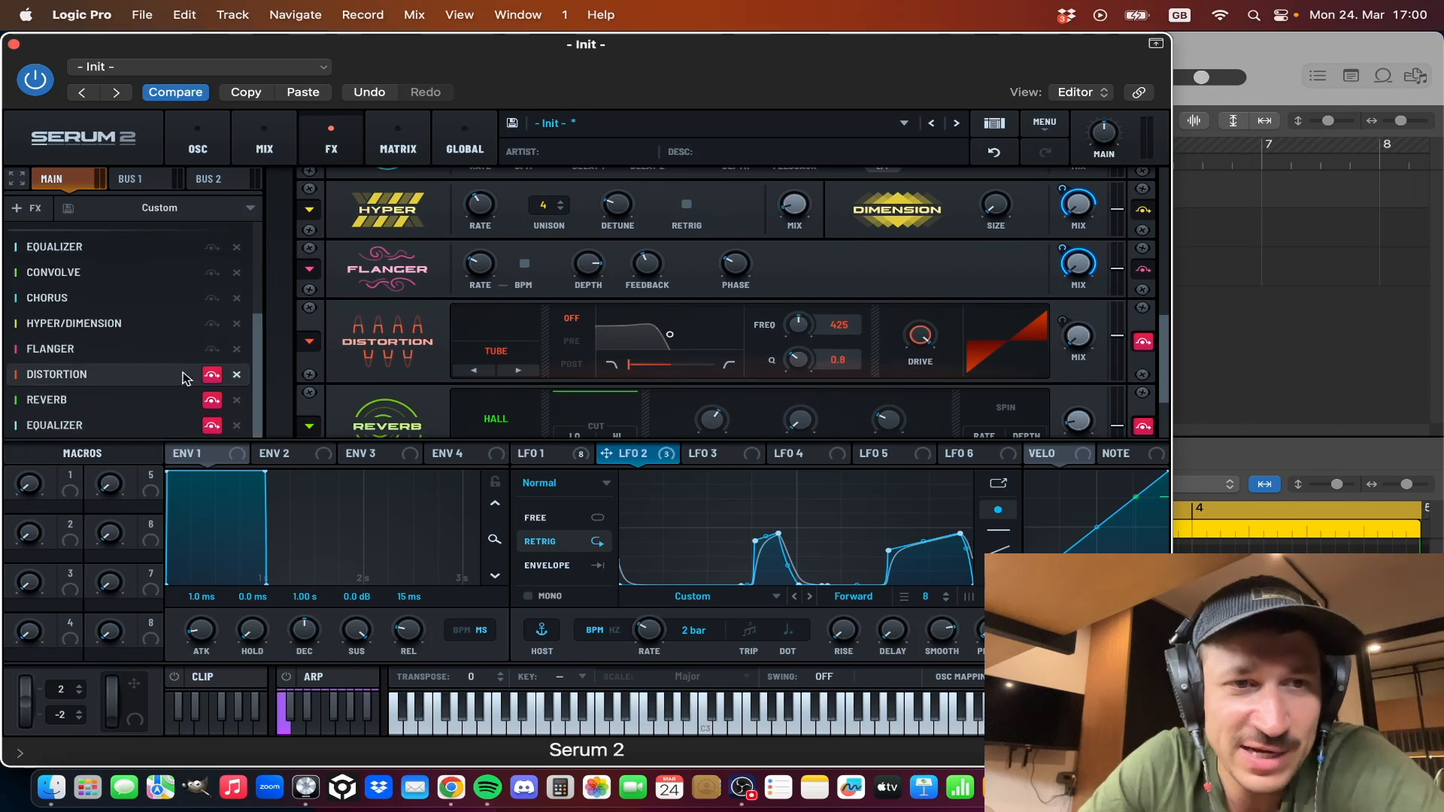
pyautogui.click(212, 376)
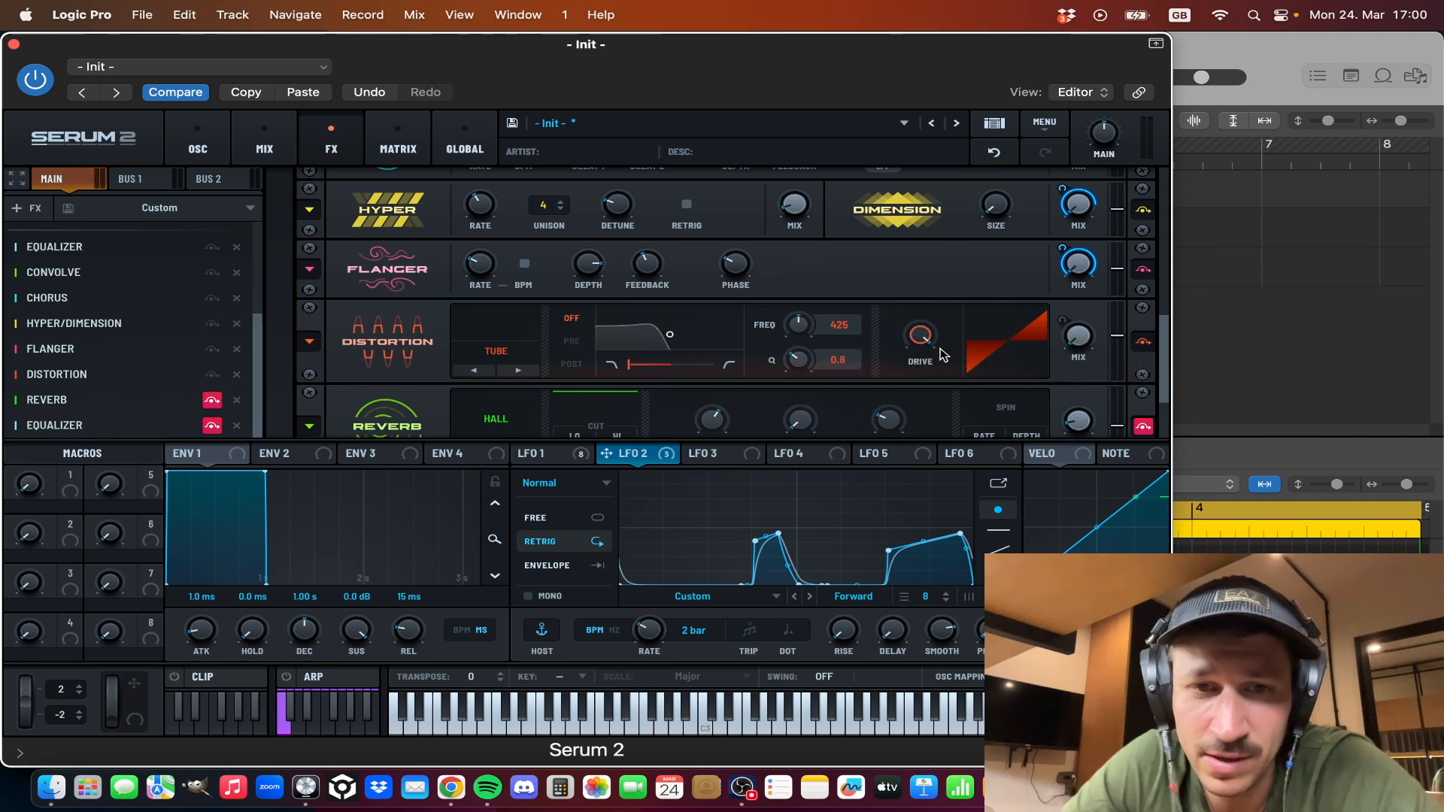
# Step: Display LFO 1 and audition the loop to examine how it modulates the Tube distortion's mix
pyautogui.click(546, 454)
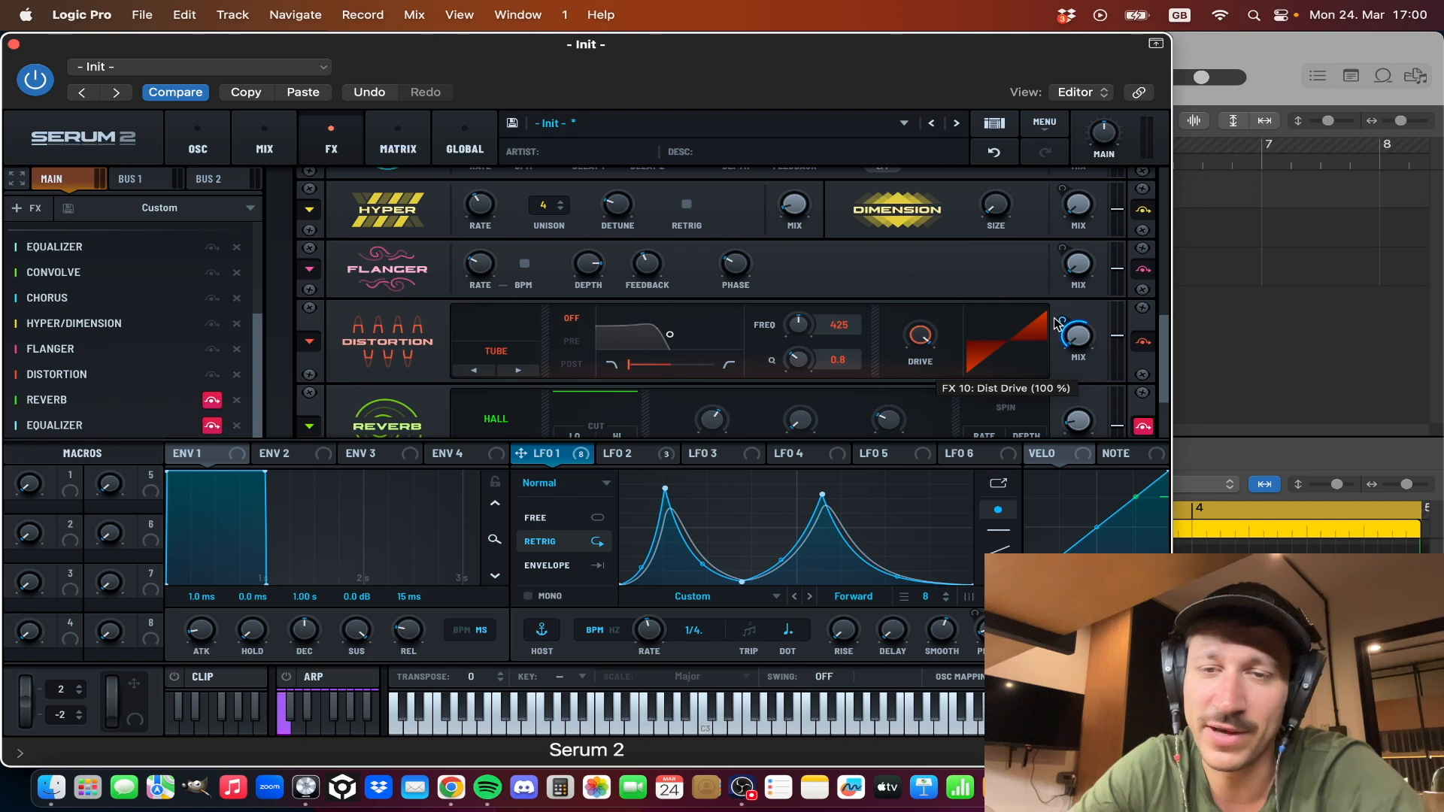
pyautogui.press('space')
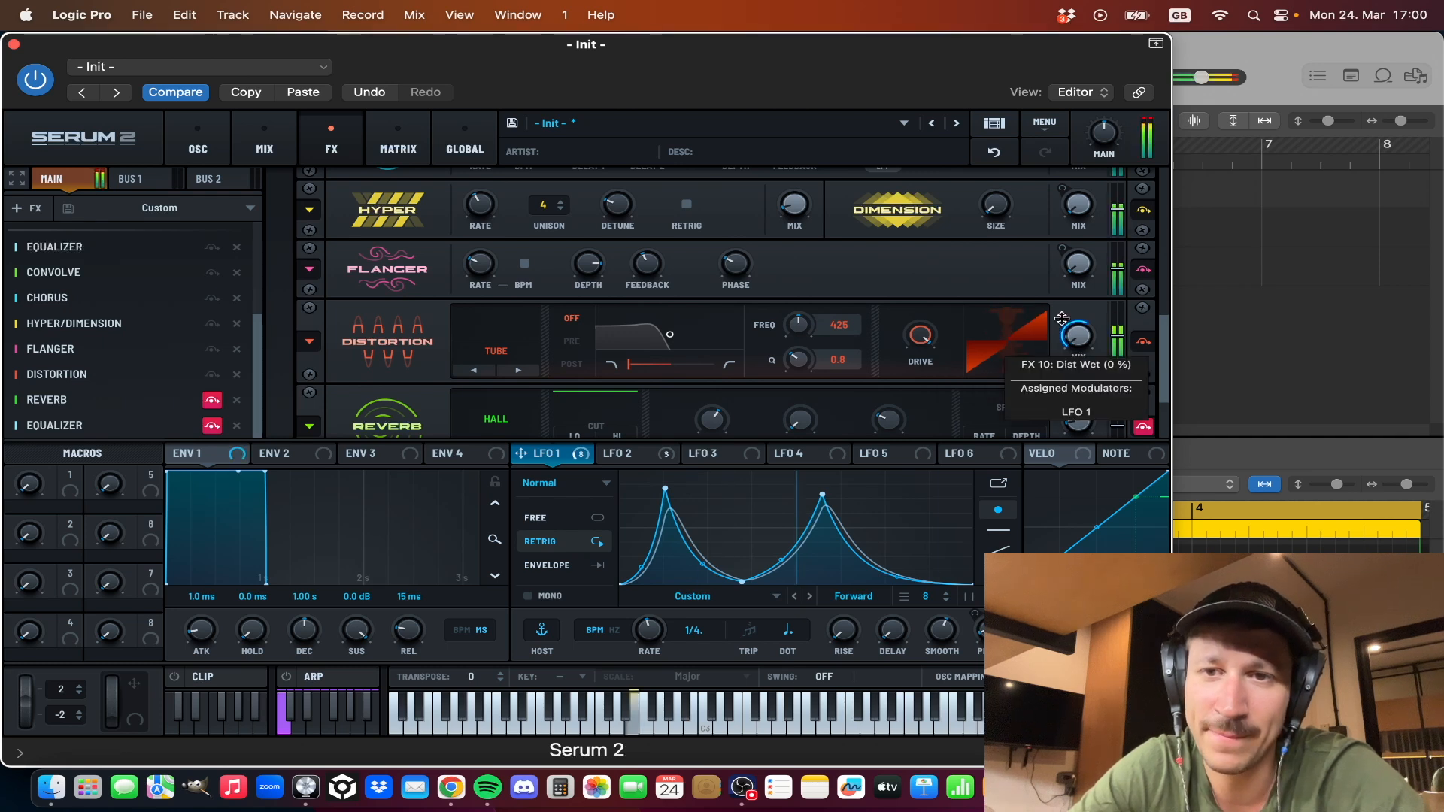
pyautogui.press('space')
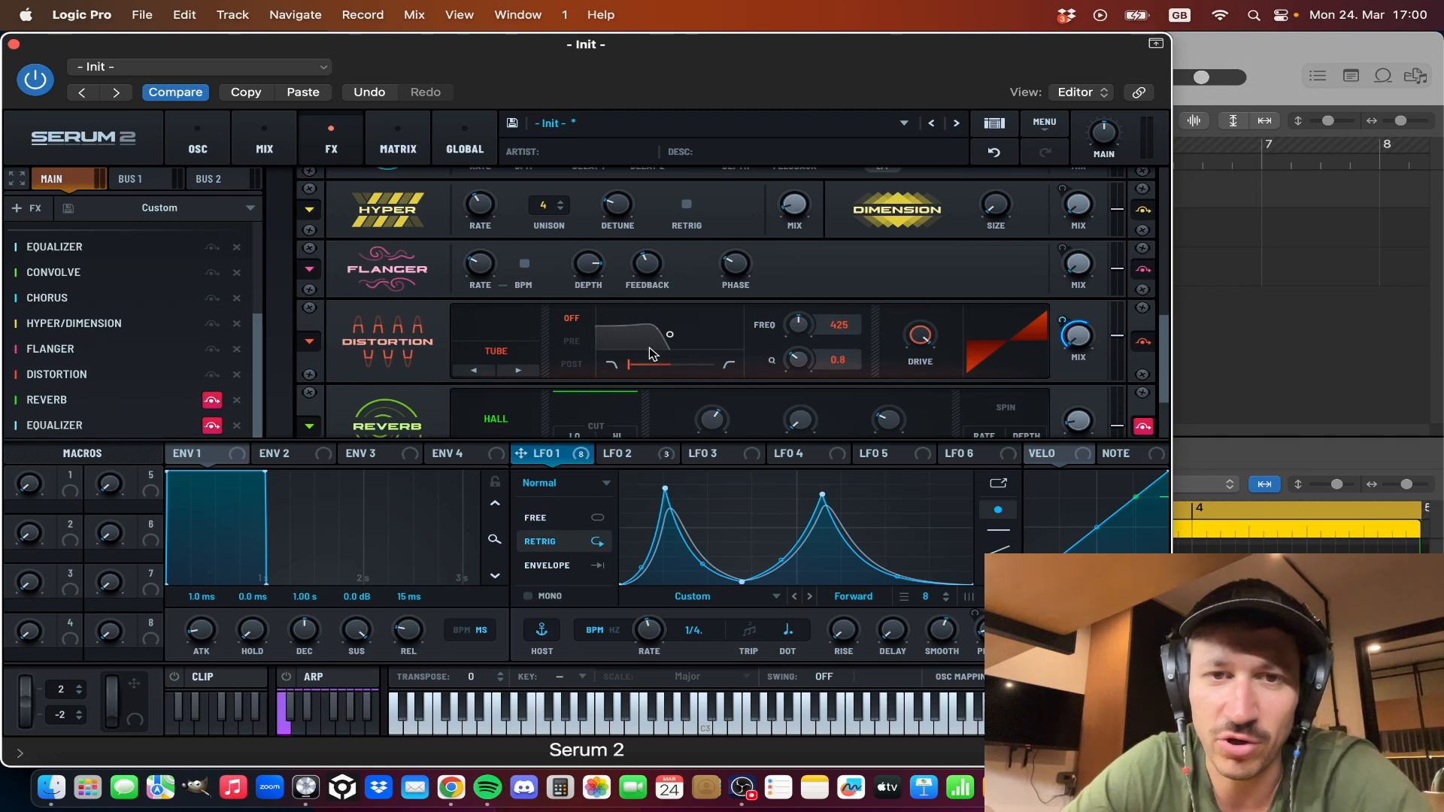
# Step: Audition the loop and enable the Hall reverb in the main effects chain
pyautogui.scroll(-2, 638, 347)
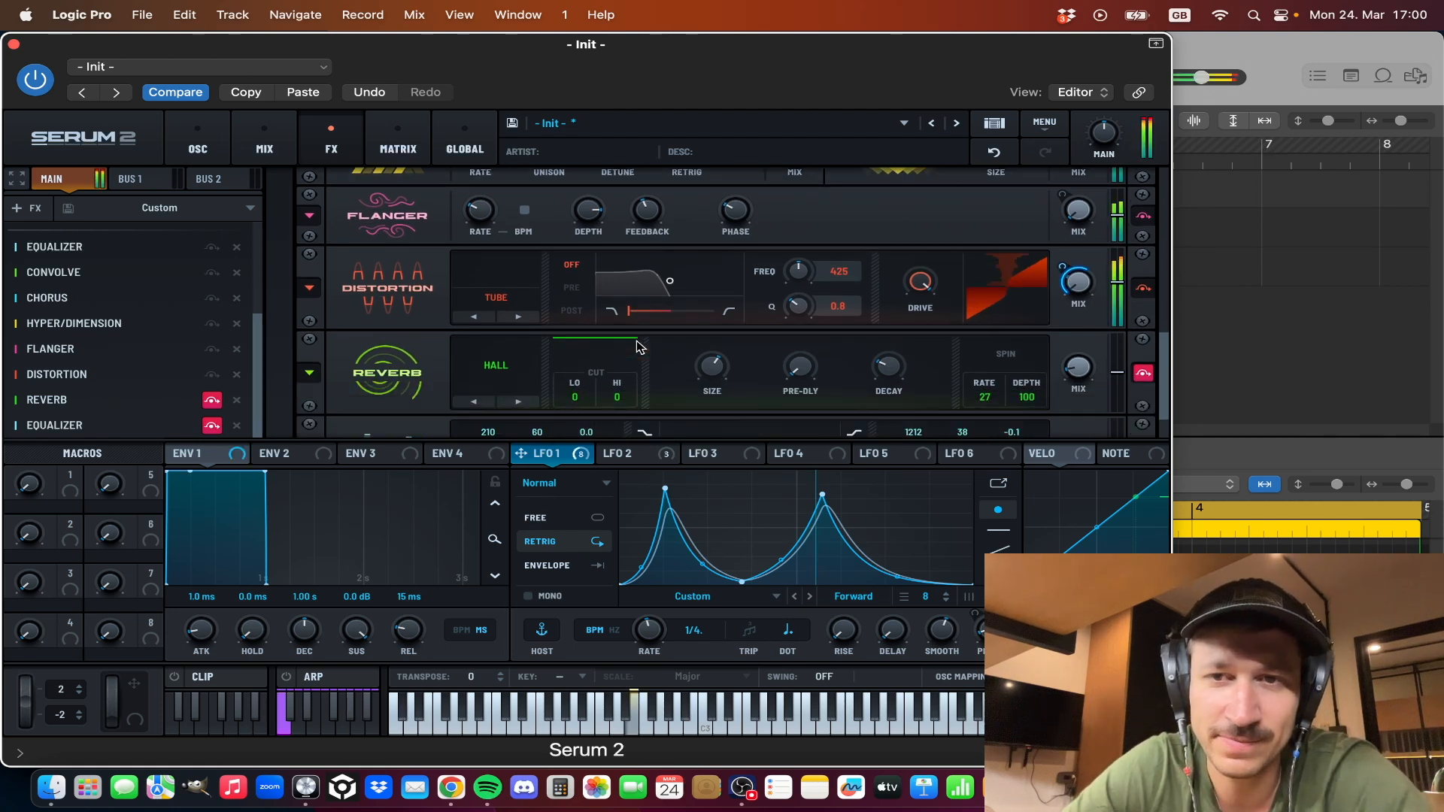
pyautogui.scroll(-1, 638, 346)
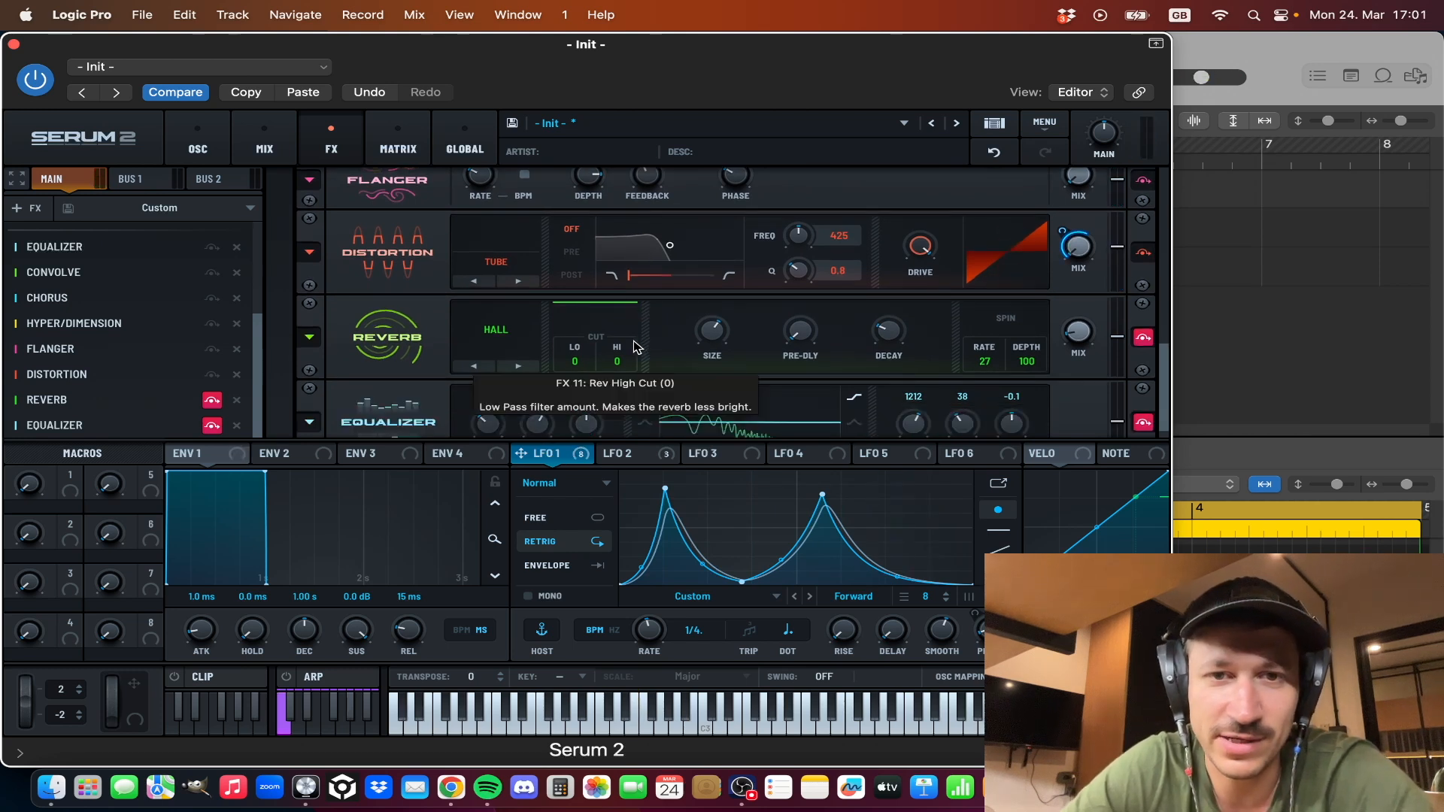
pyautogui.click(212, 402)
pyautogui.scroll(-1, 585, 317)
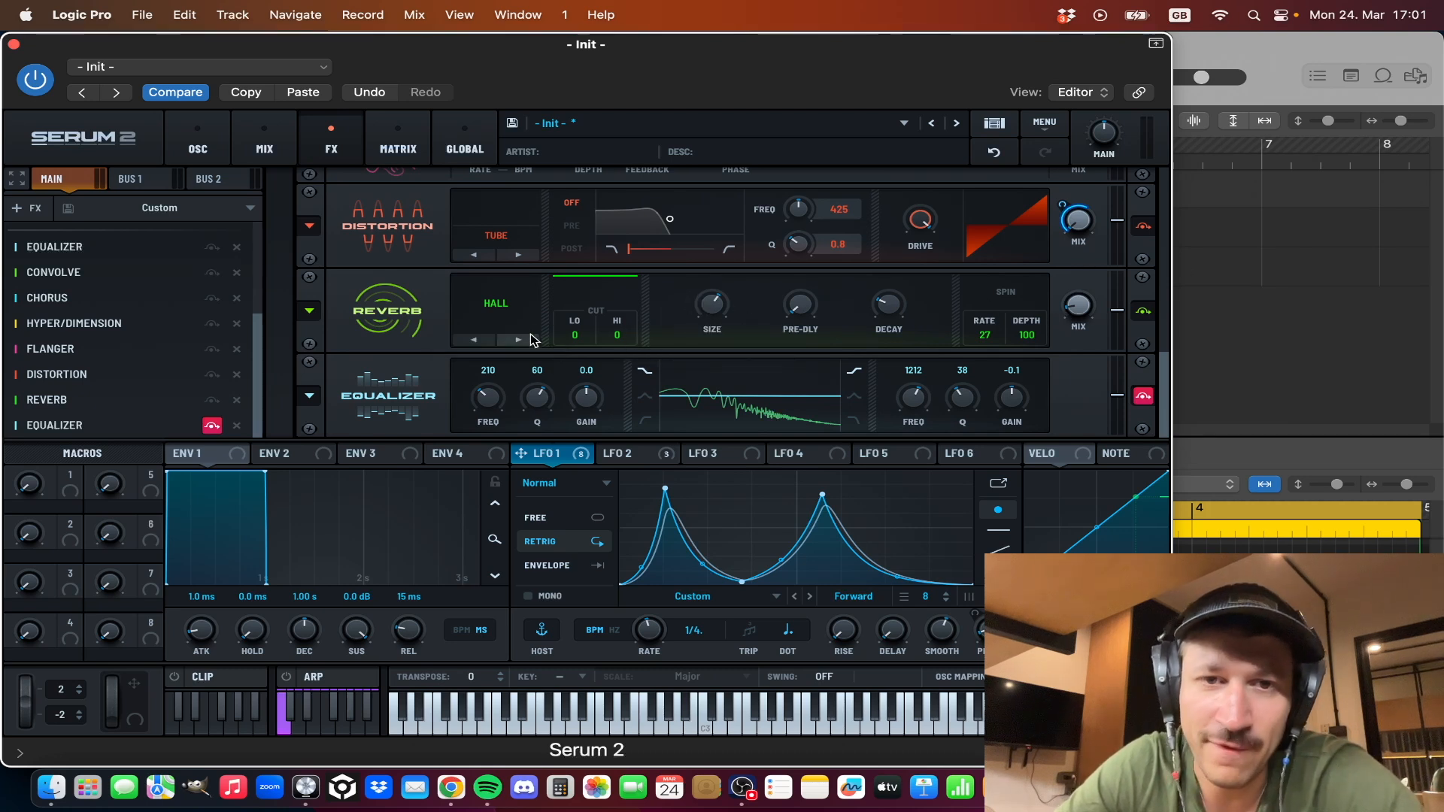
# Step: Try the Hall reverb's mix at 44% while the loop plays, and return it to its earlier level
pyautogui.moveTo(1088, 310)
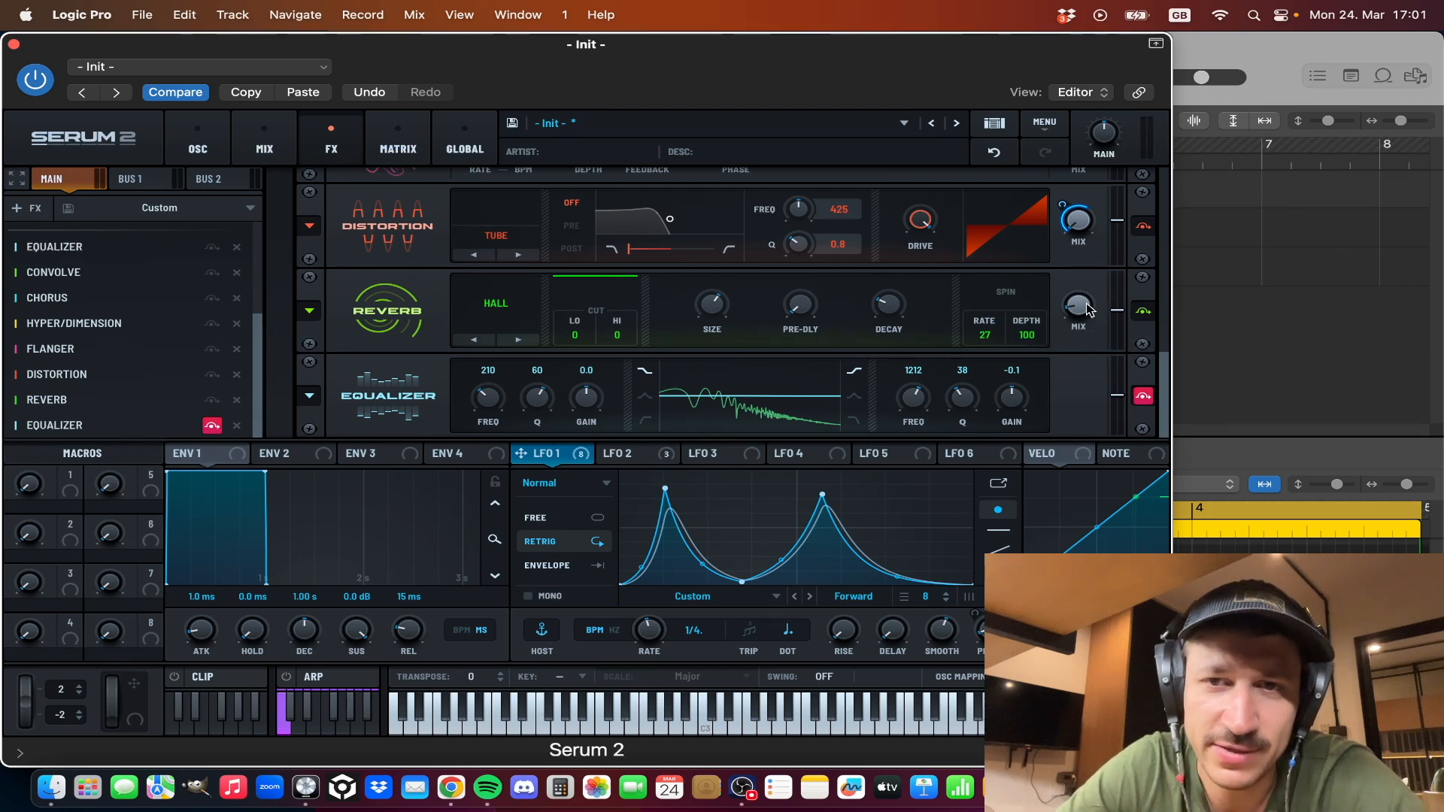
pyautogui.moveTo(1087, 311); pyautogui.dragTo(1100, 260)
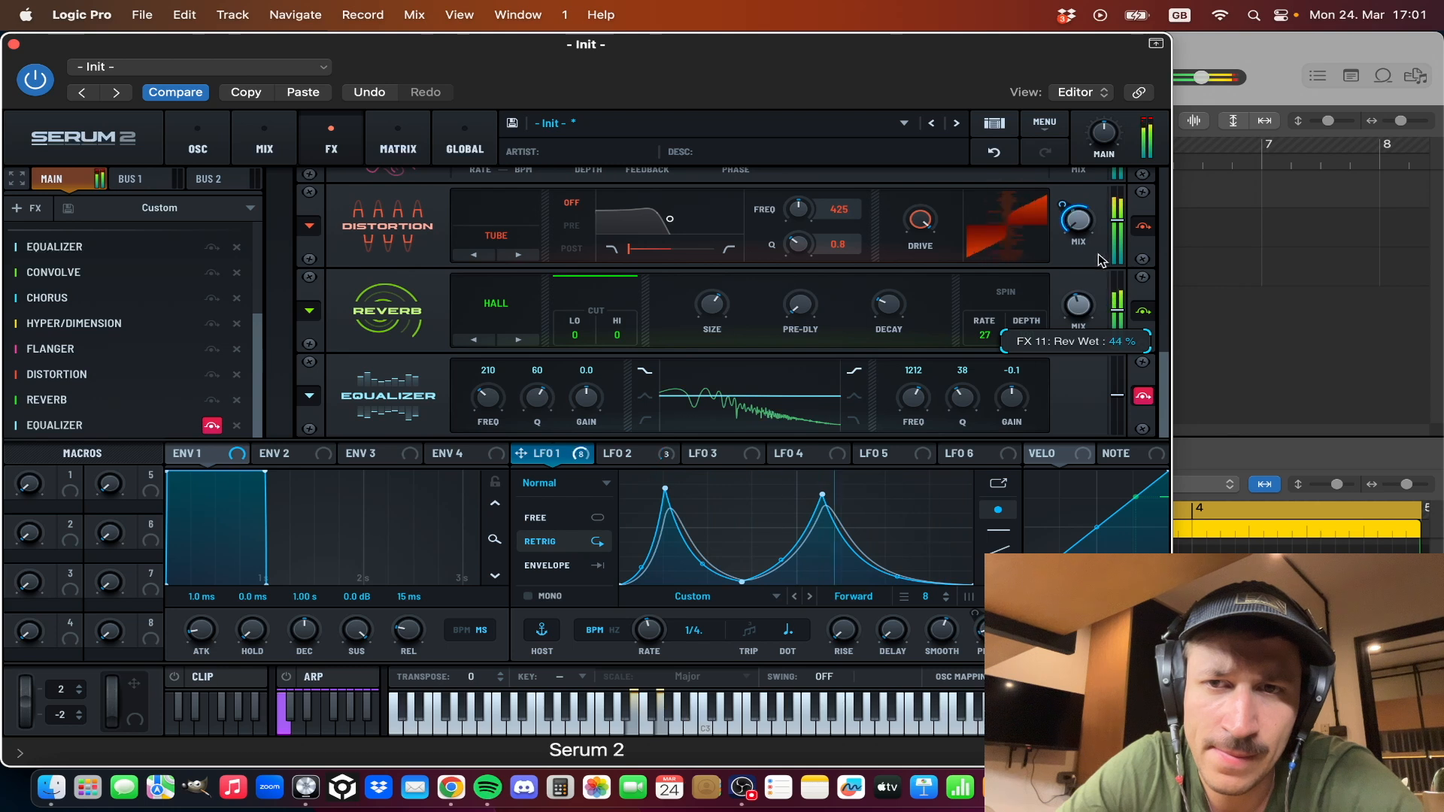
pyautogui.moveTo(1100, 259); pyautogui.dragTo(1083, 303)
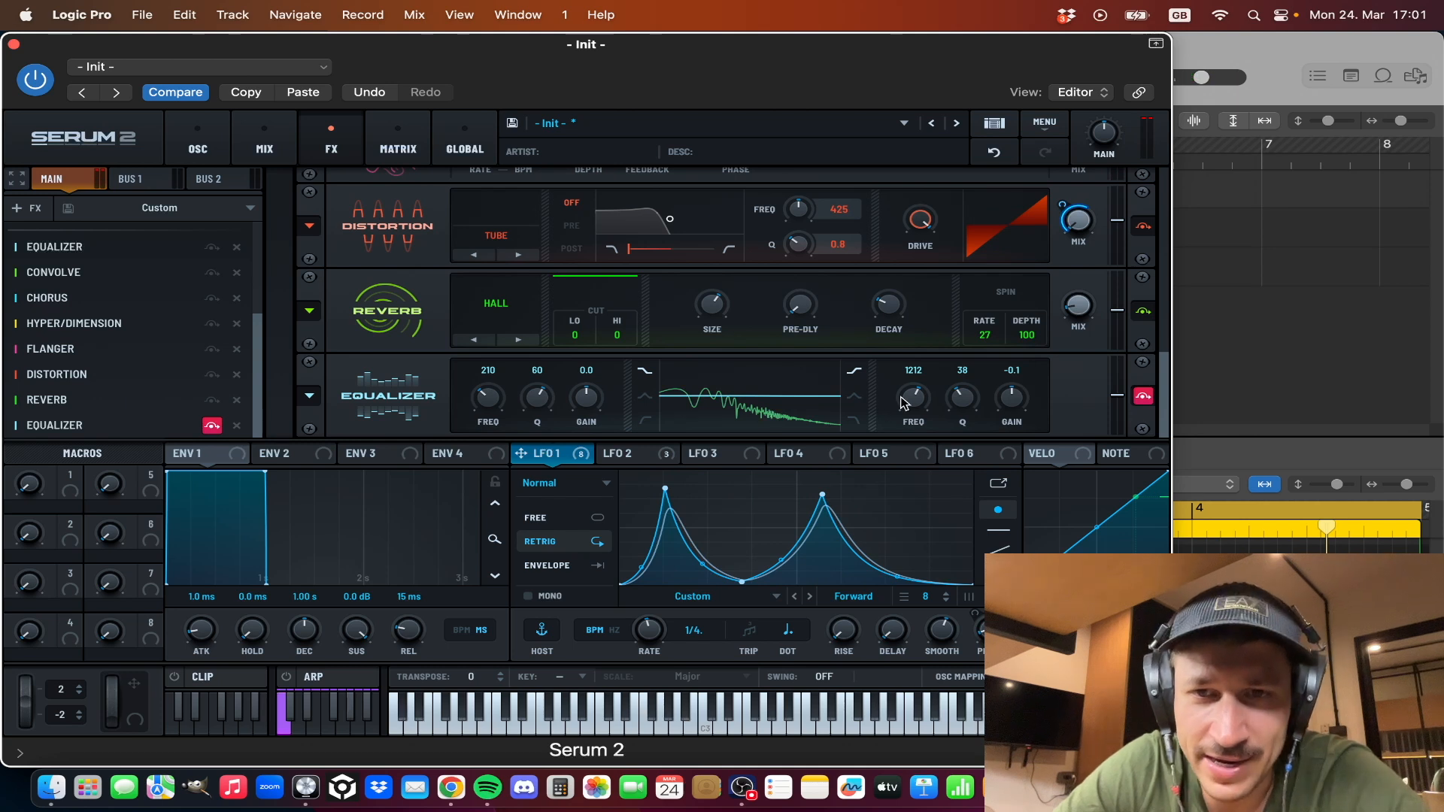
# Step: Audition the last equalizer in the main effects chain and remove it from the chain
pyautogui.click(211, 425)
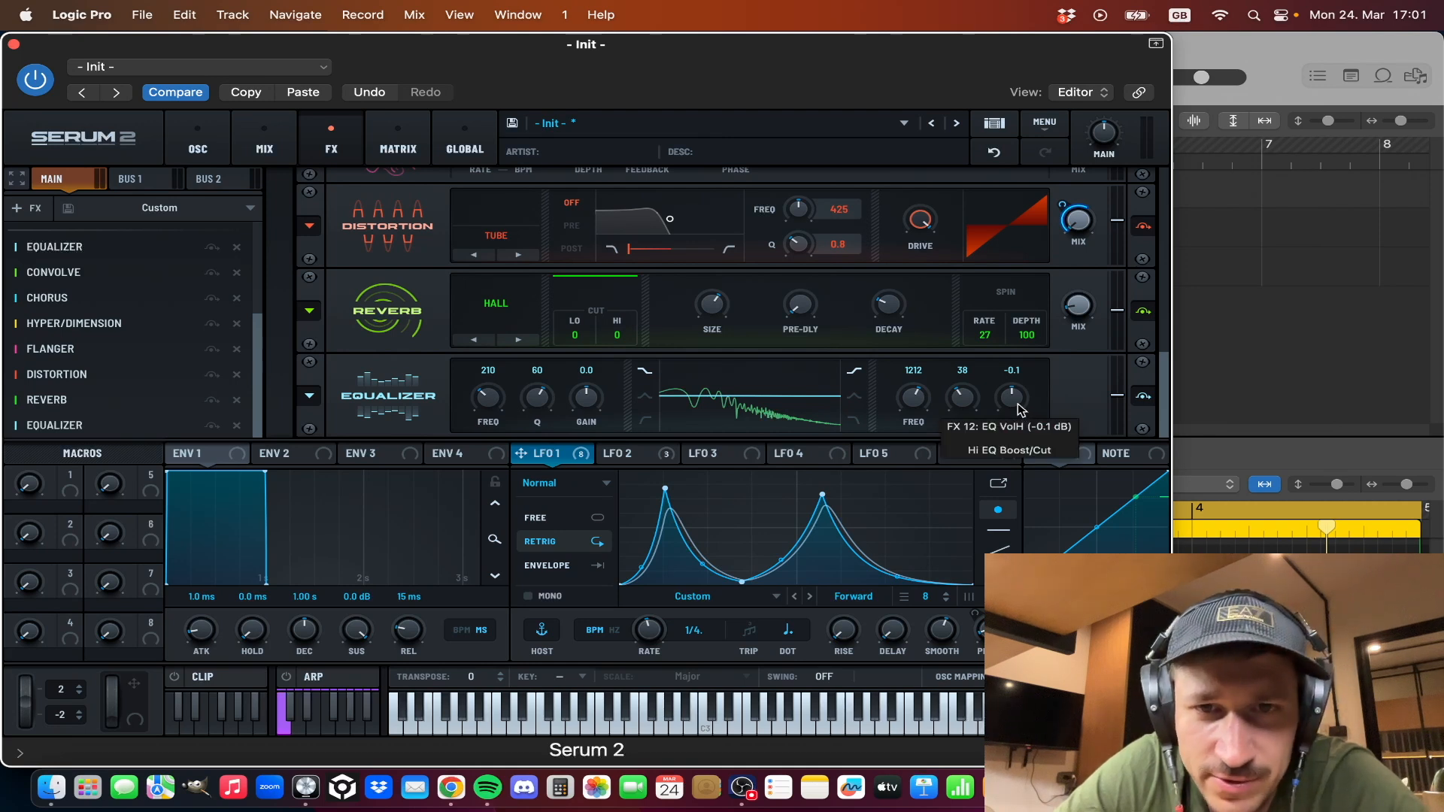
pyautogui.press('space')
pyautogui.moveTo(1016, 400); pyautogui.dragTo(1016, 400)
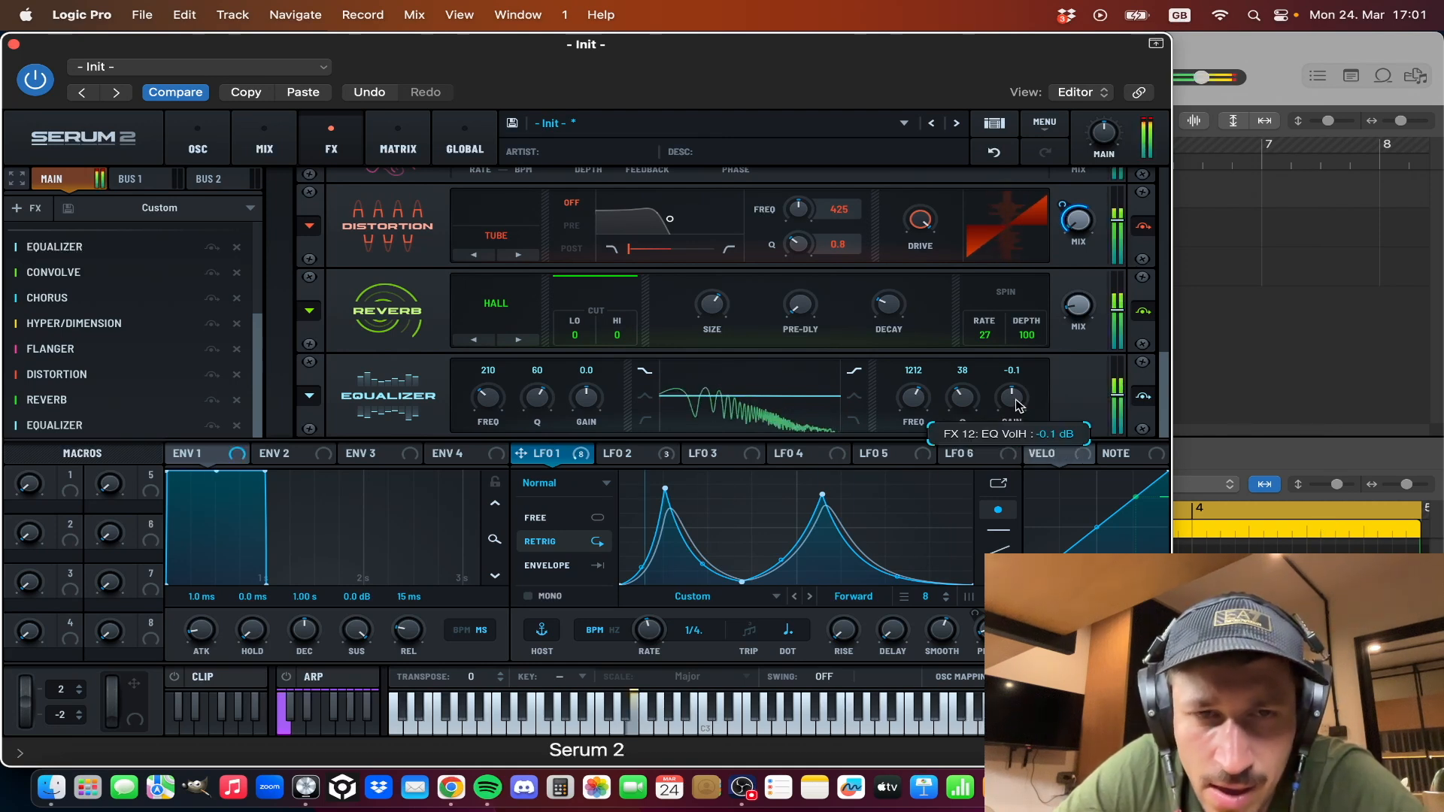
pyautogui.press('space')
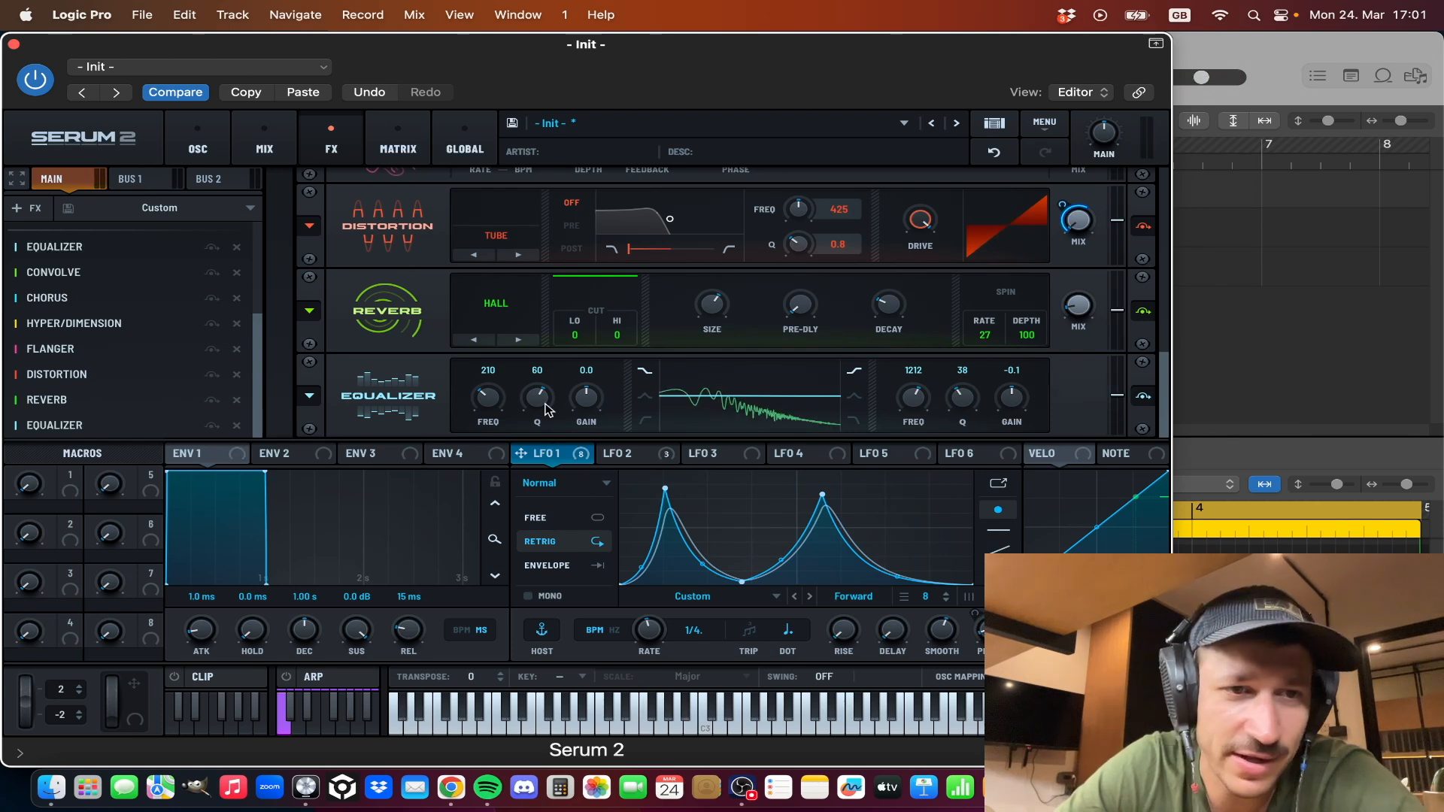
pyautogui.click(236, 425)
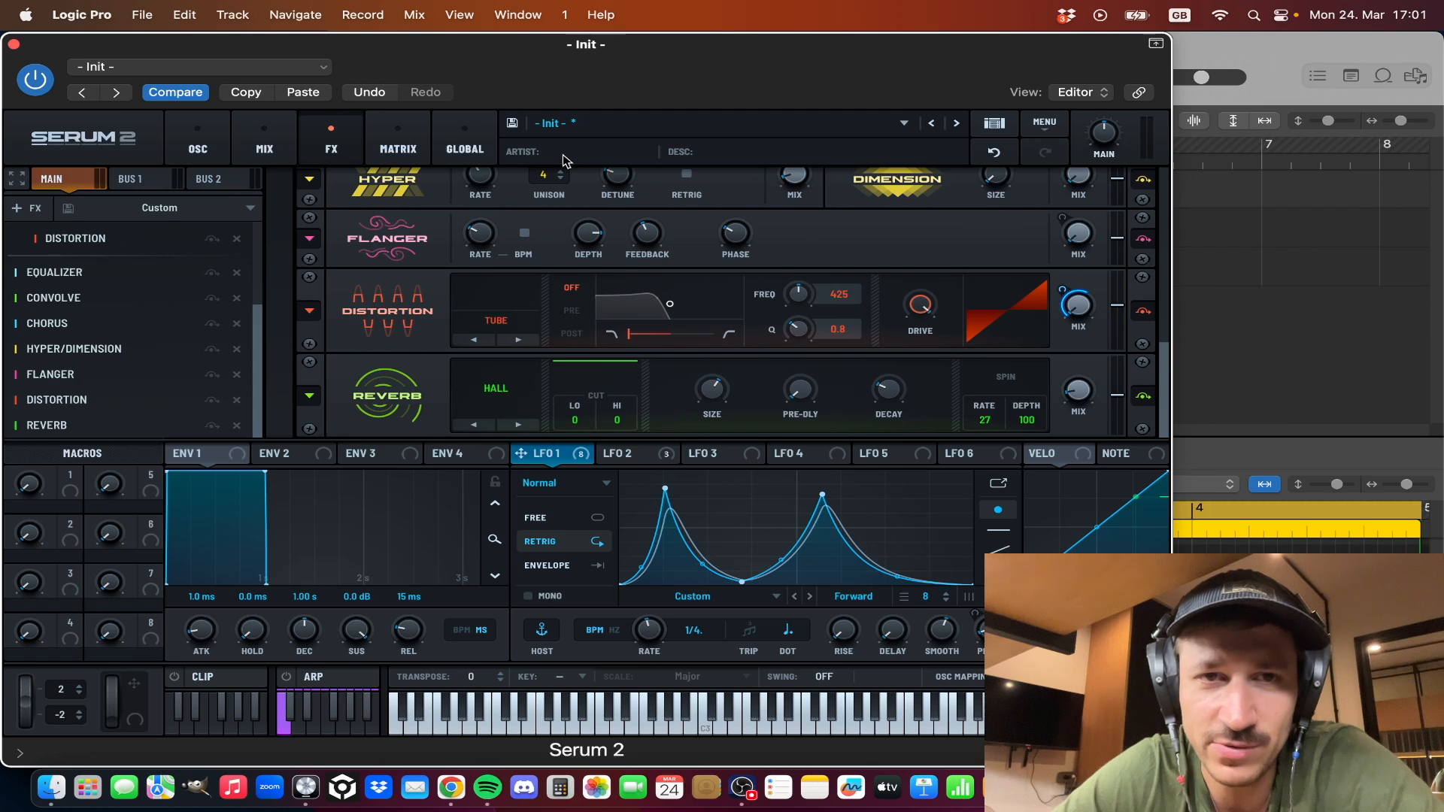
# Step: Save the patch in the User folder as a preset named I LOVE MY SUBSCRIBERS YEAH
pyautogui.click(515, 123)
pyautogui.click(713, 216)
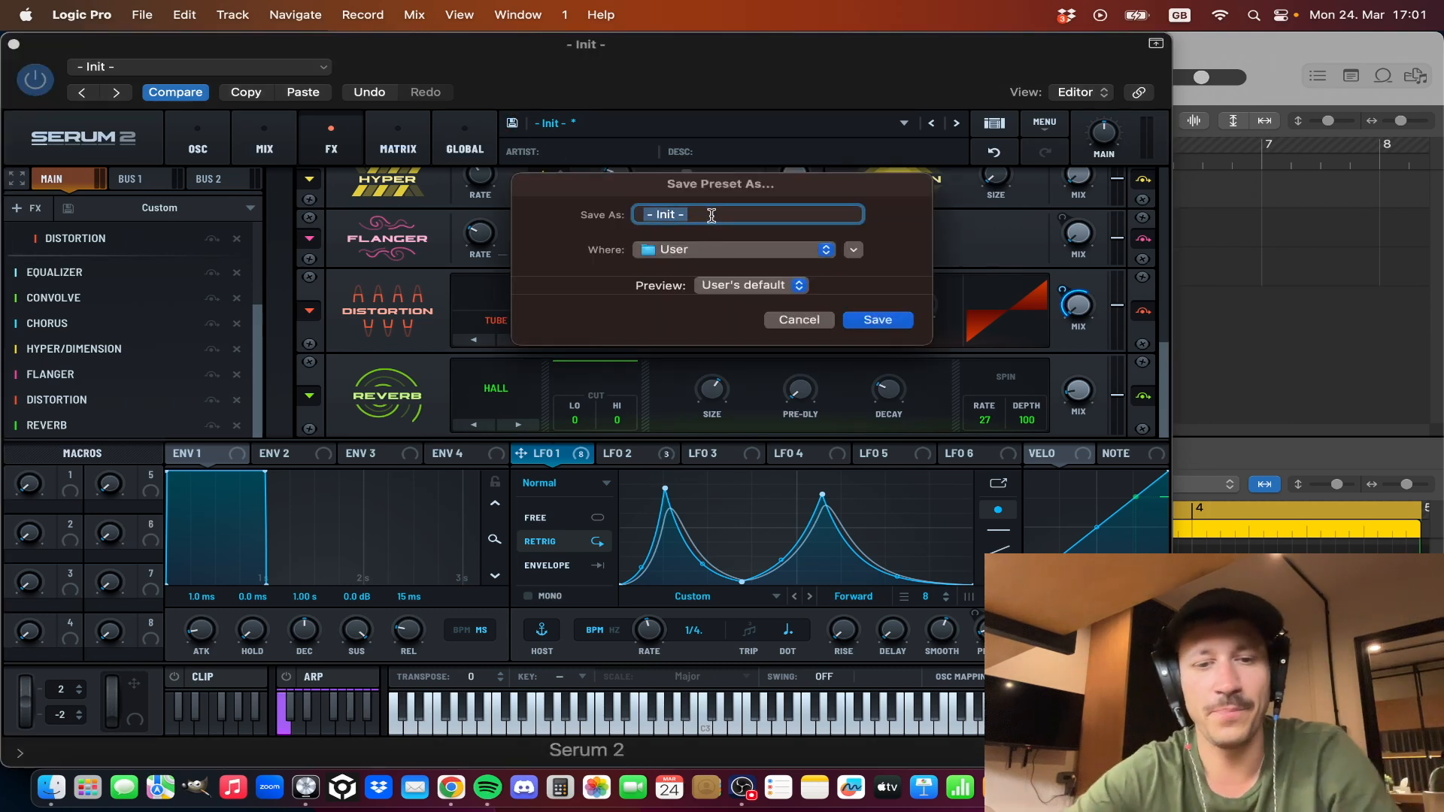
pyautogui.write('I LOVE MY SUBSCRIBERS YEWA')
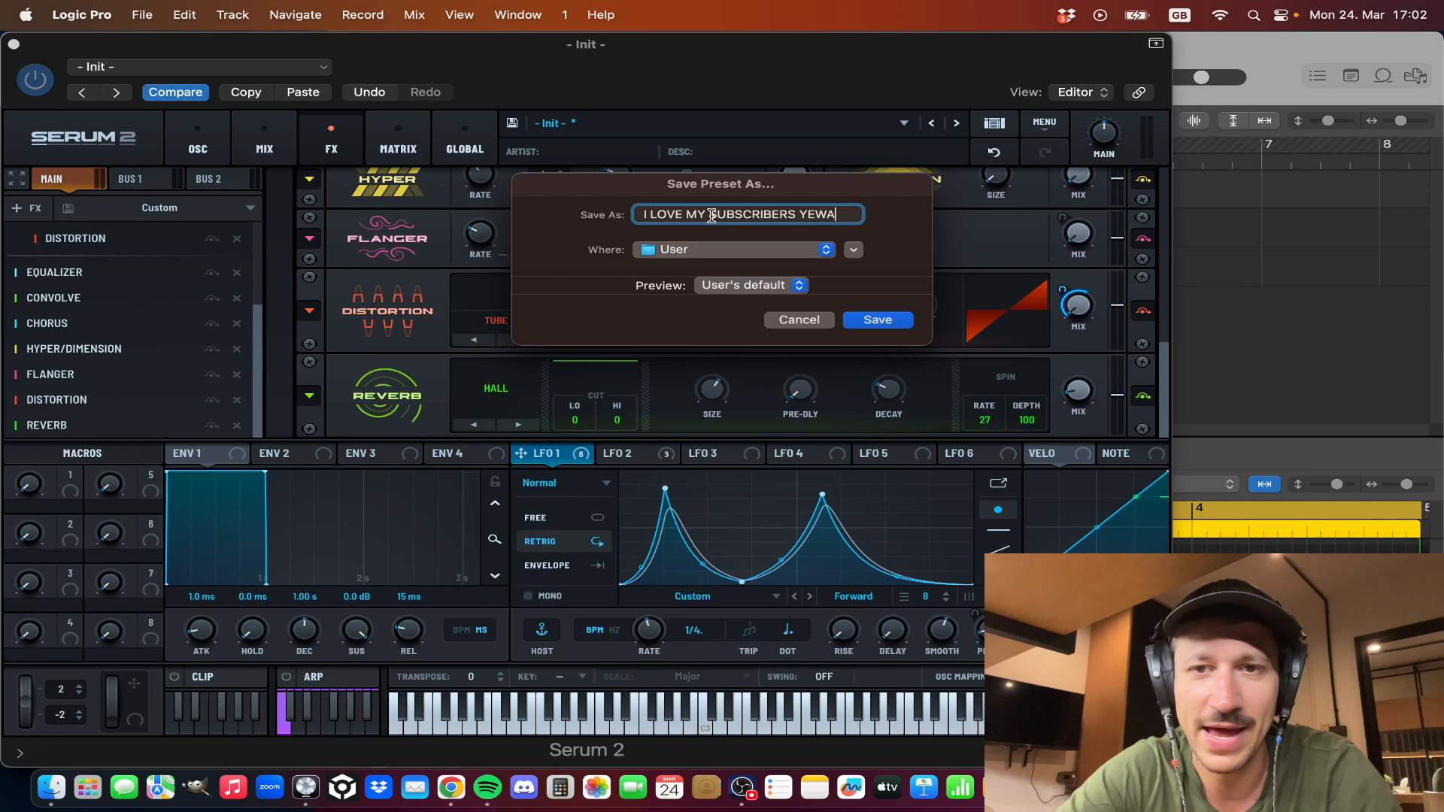
pyautogui.press('BackSpace')
pyautogui.press('BackSpace')
pyautogui.write('AH')
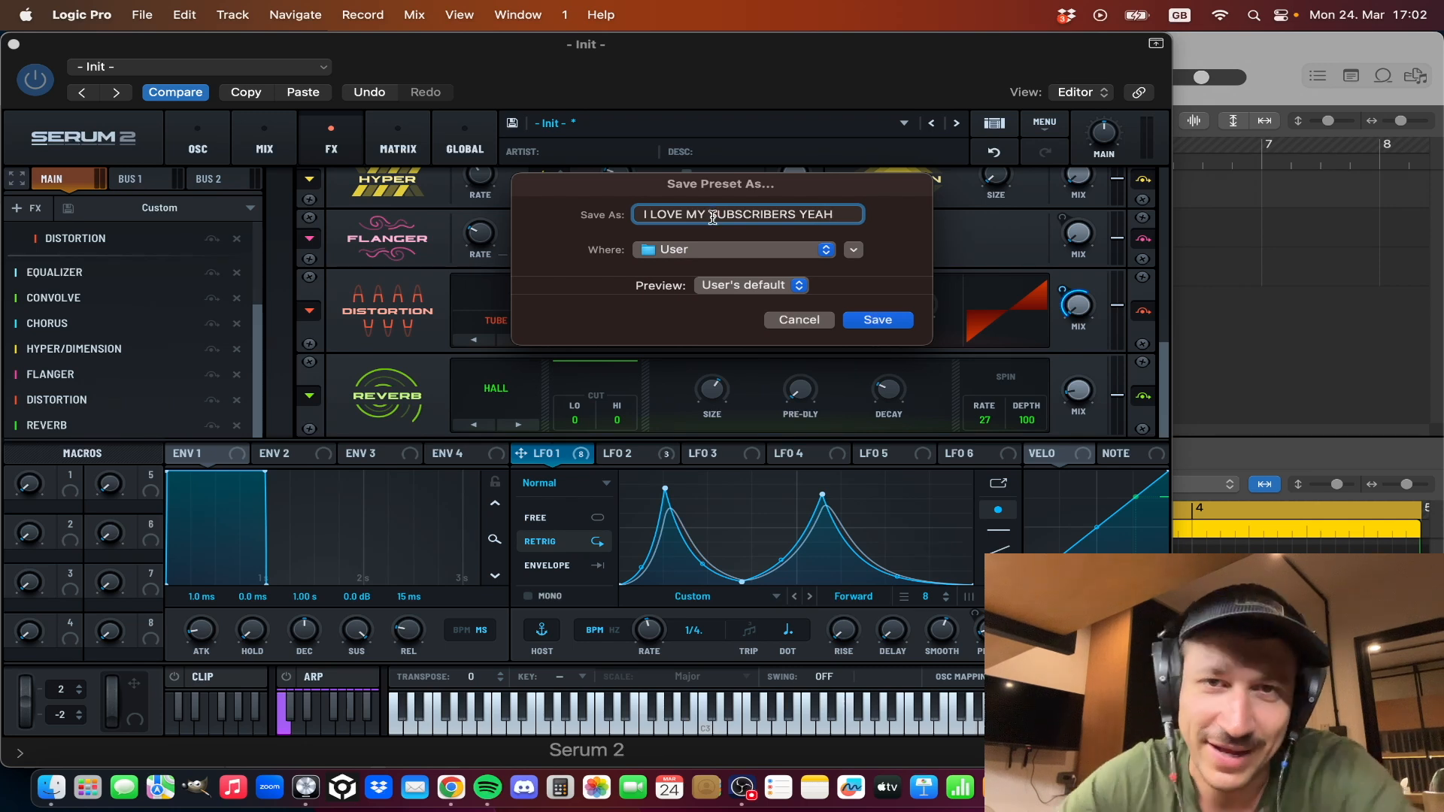
pyautogui.click(901, 322)
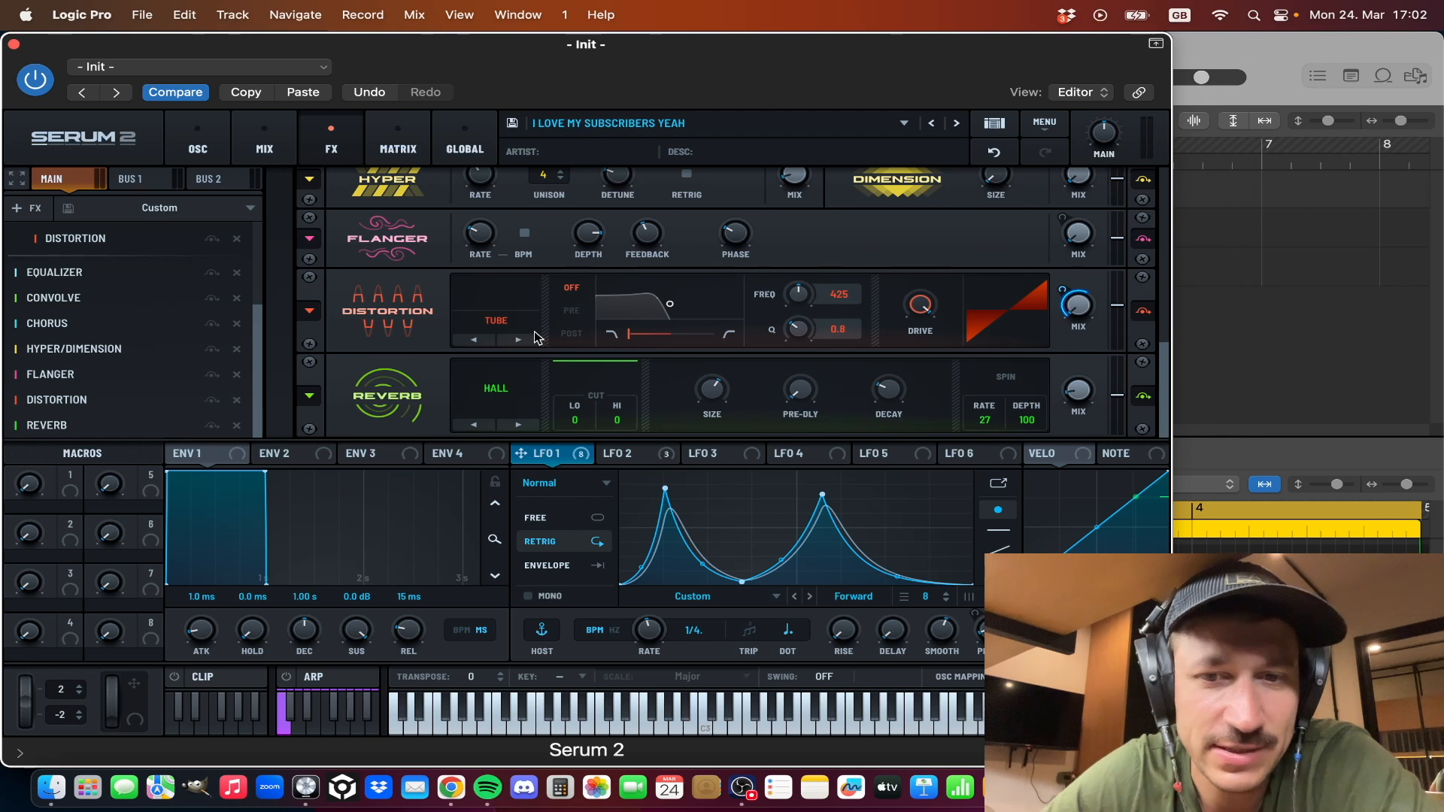
# Step: Close the Serum 2 window and enable the Channel EQ and Multipressor inserts on the - Init - track in Logic Pro
pyautogui.click(13, 44)
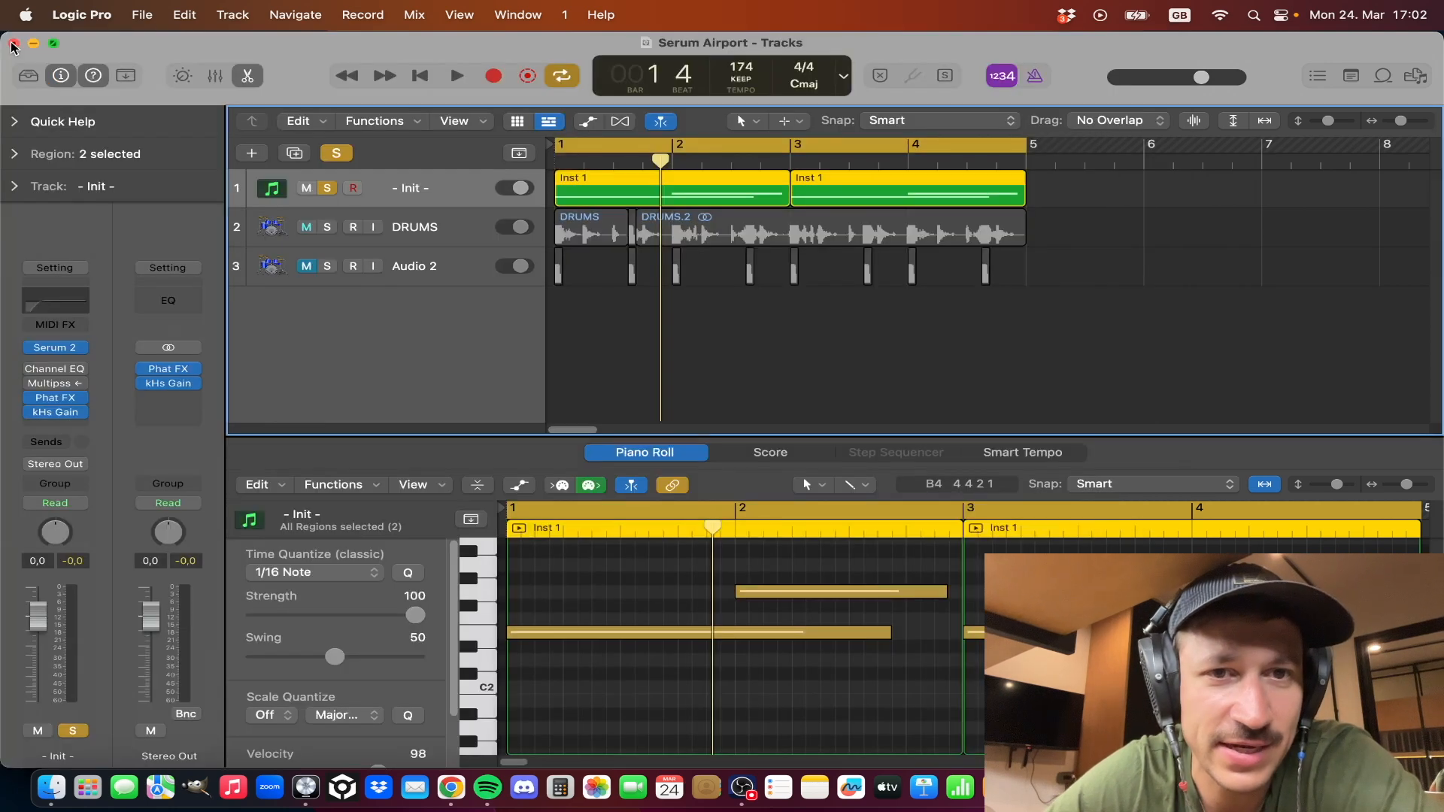
pyautogui.click(31, 369)
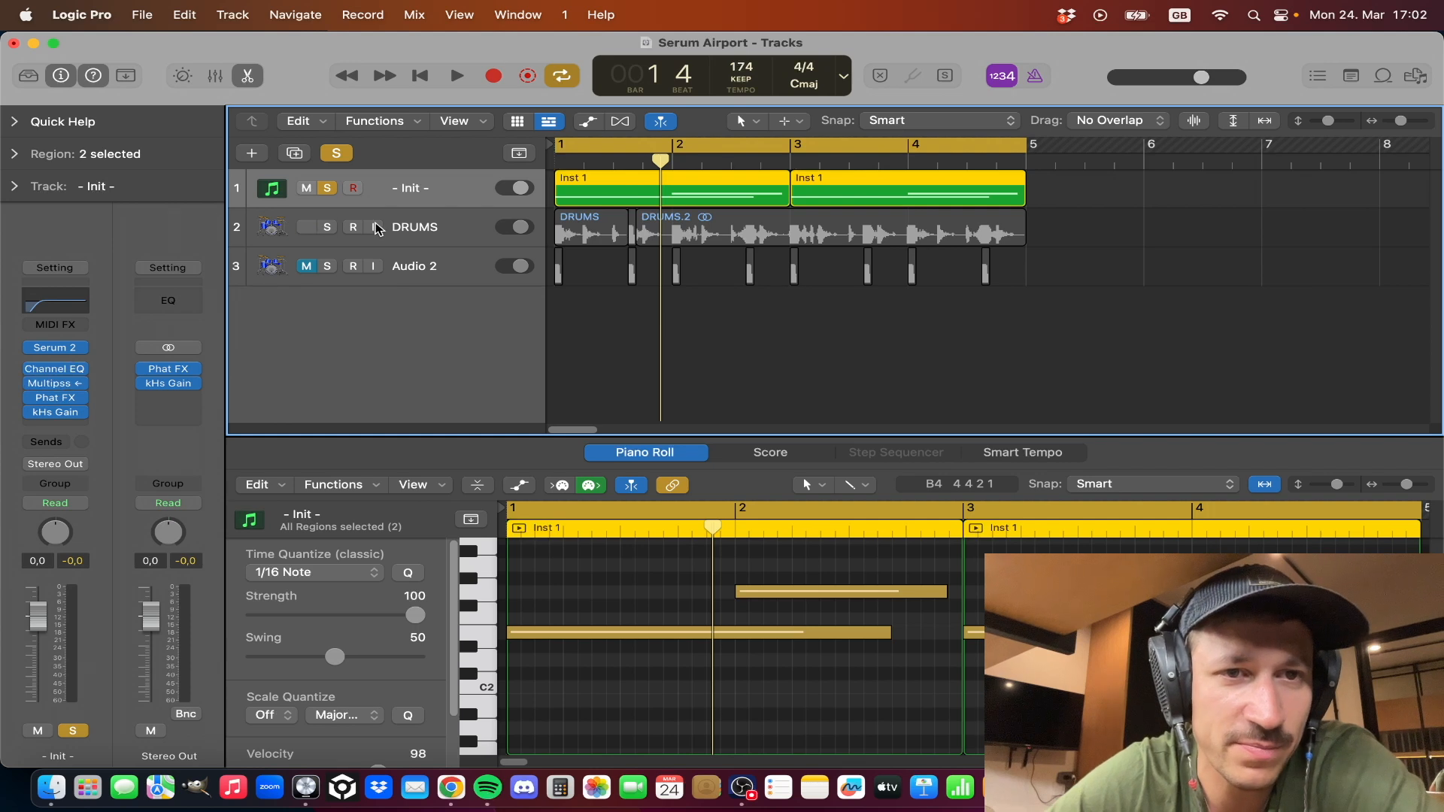
# Step: Unmute the DRUMS track and clear the solo on the - Init - track
pyautogui.click(313, 238)
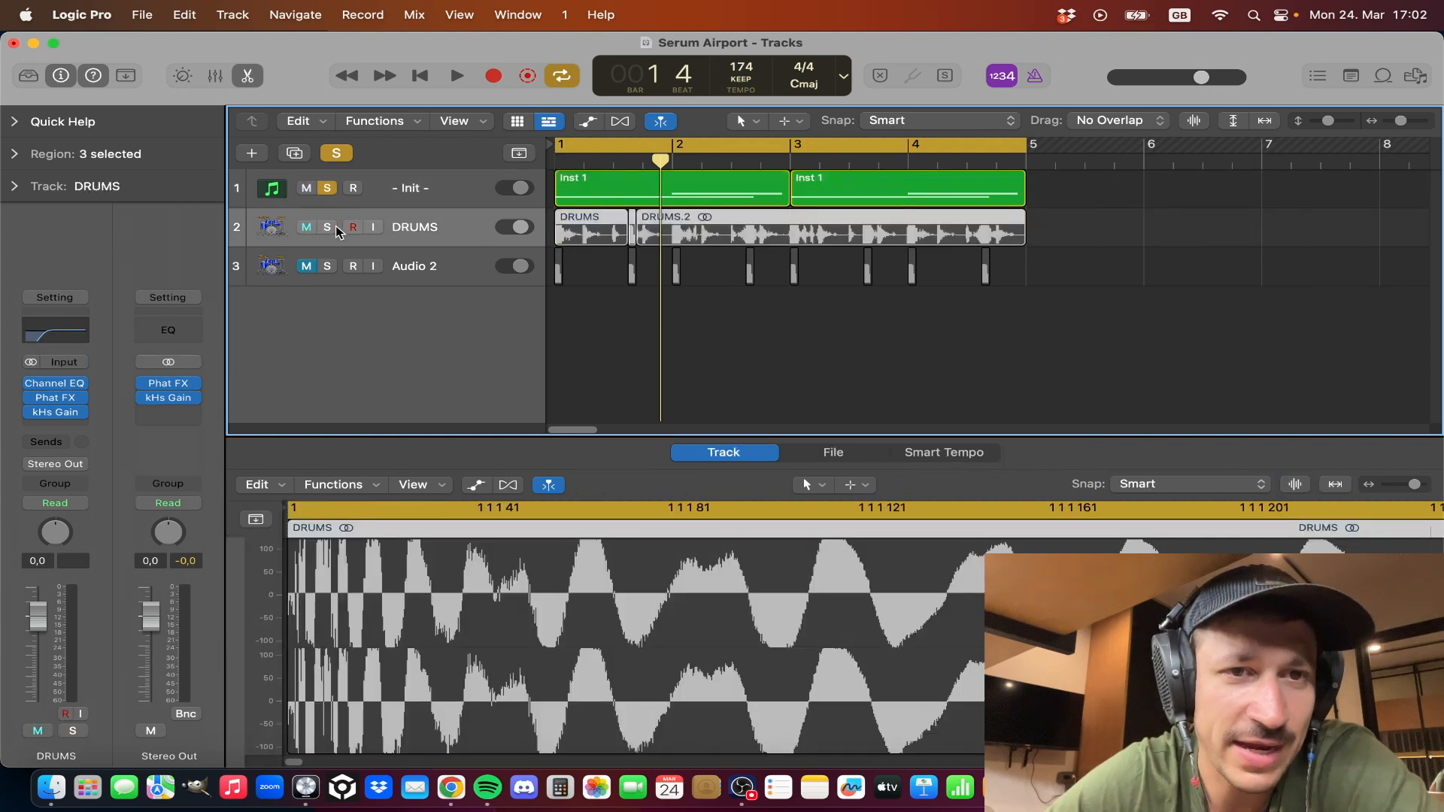
pyautogui.click(331, 226)
pyautogui.click(328, 188)
pyautogui.click(326, 230)
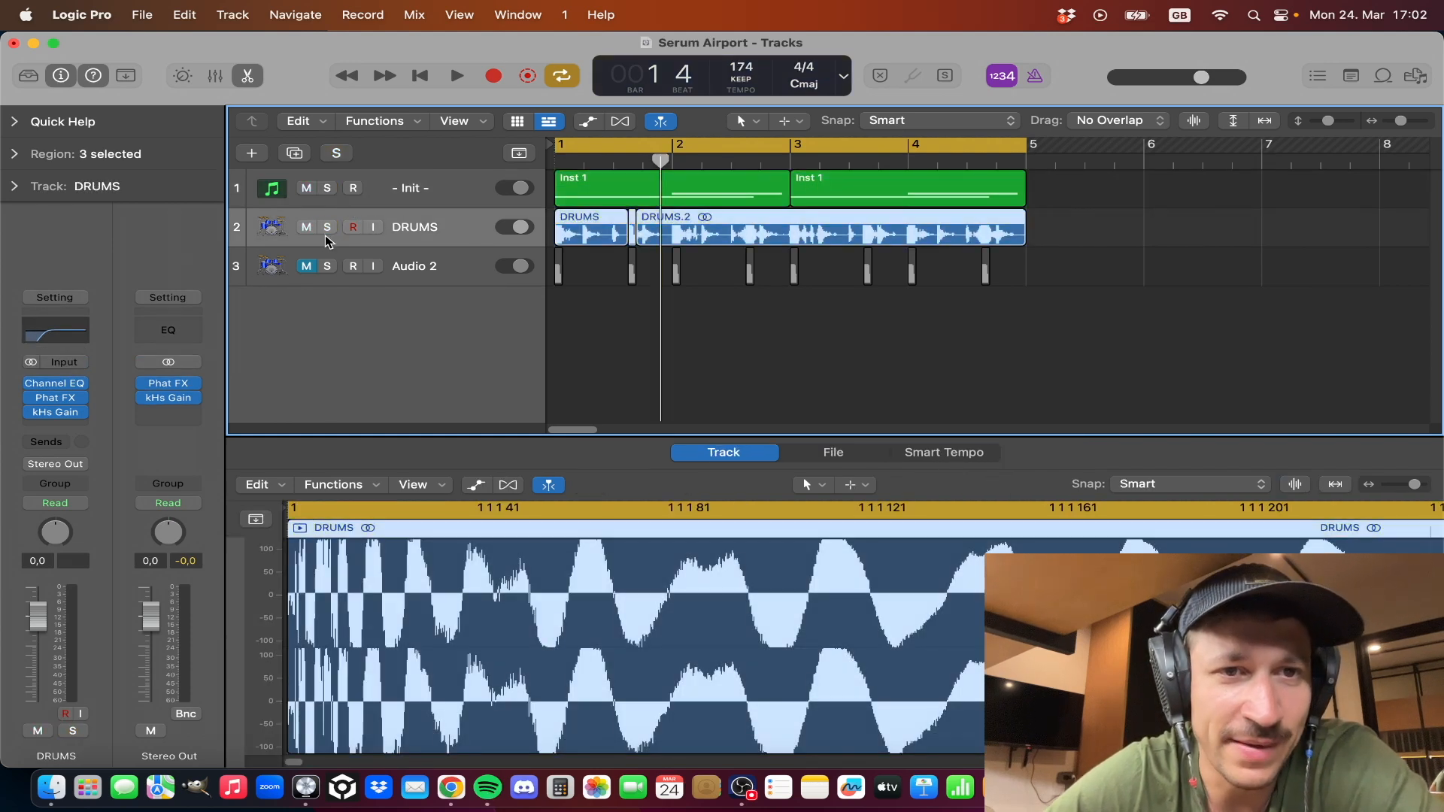
pyautogui.click(555, 303)
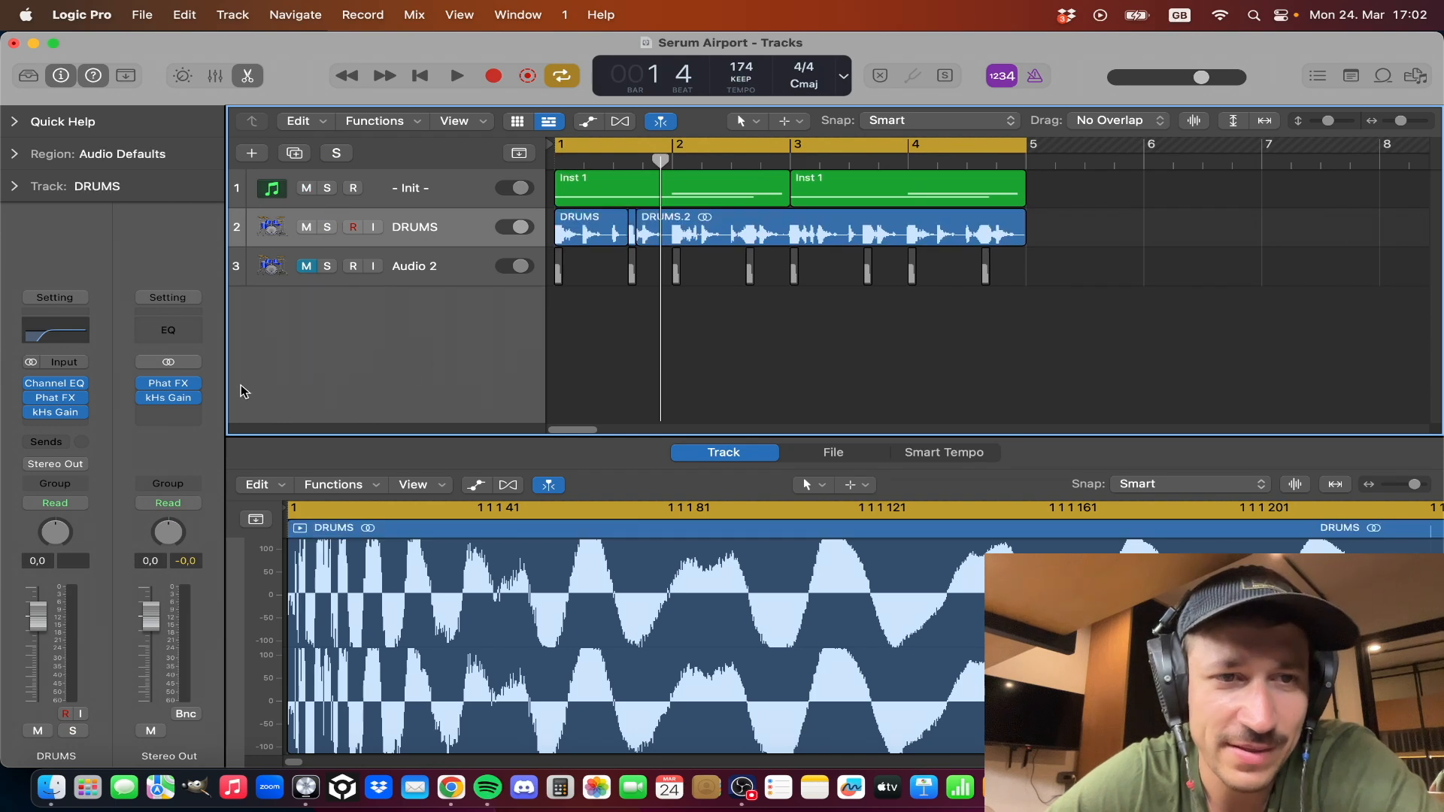
# Step: Select the - Init - track and audition the loop with the bass and drums together
pyautogui.click(428, 190)
pyautogui.click(442, 224)
pyautogui.click(417, 189)
pyautogui.click(719, 318)
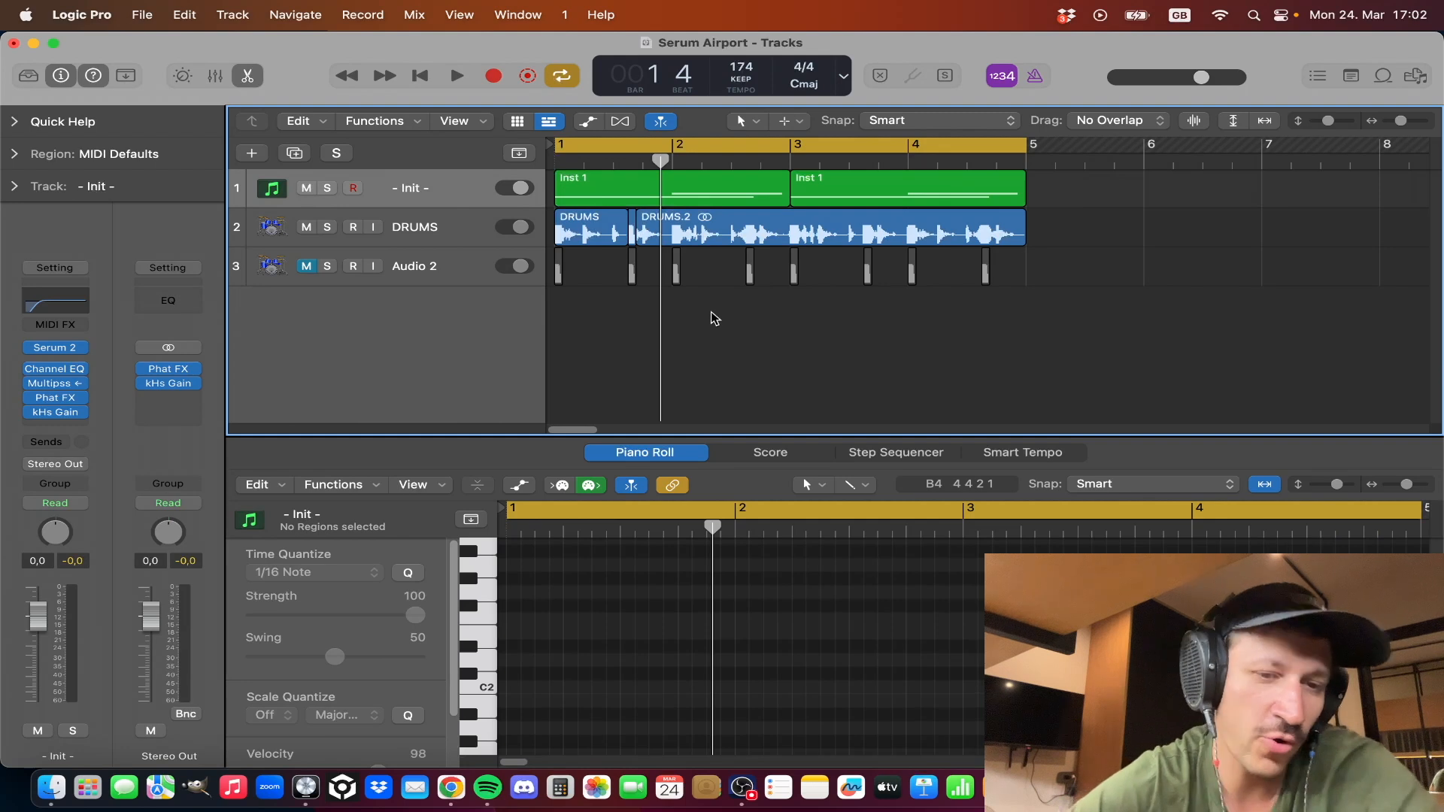
pyautogui.press('space')
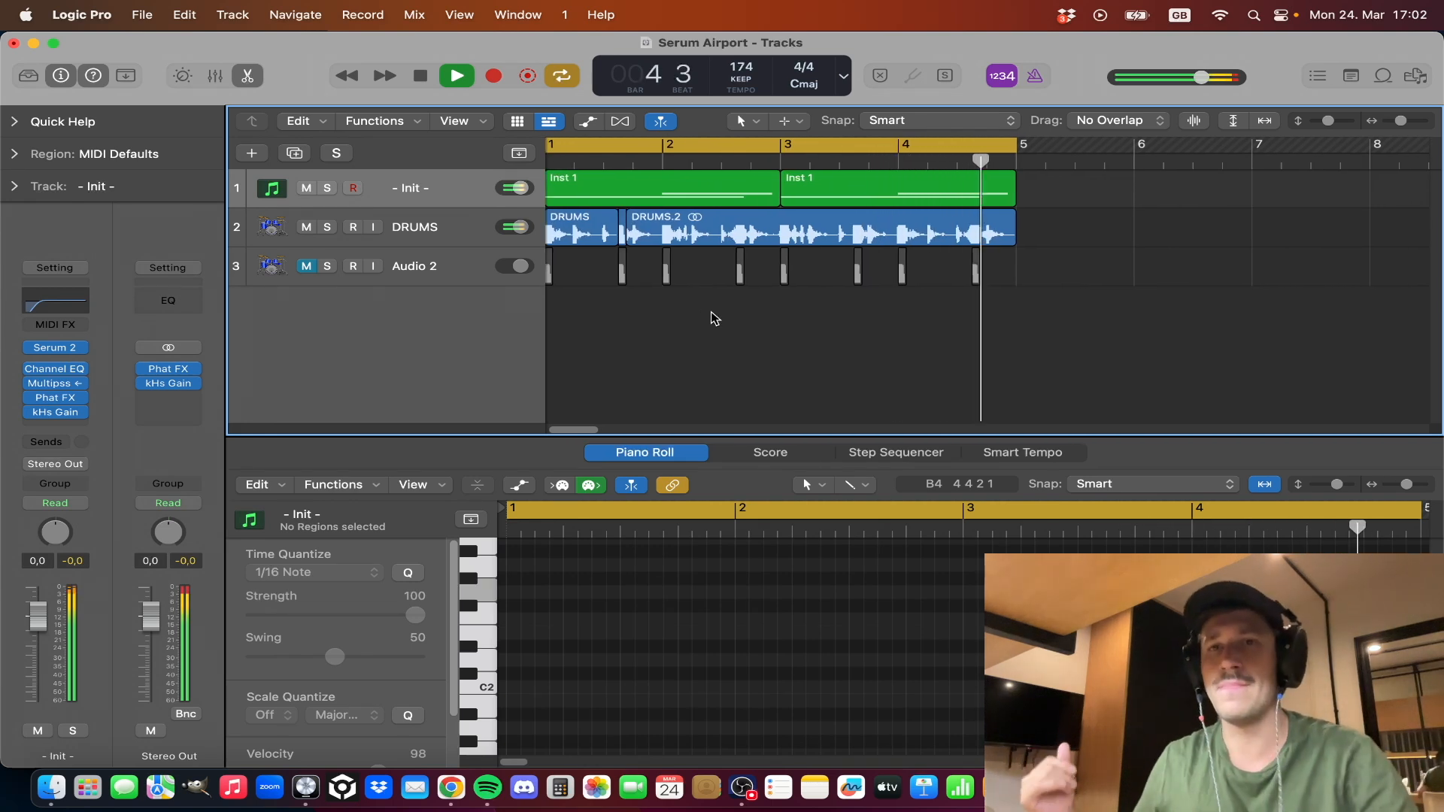
pyautogui.press('space')
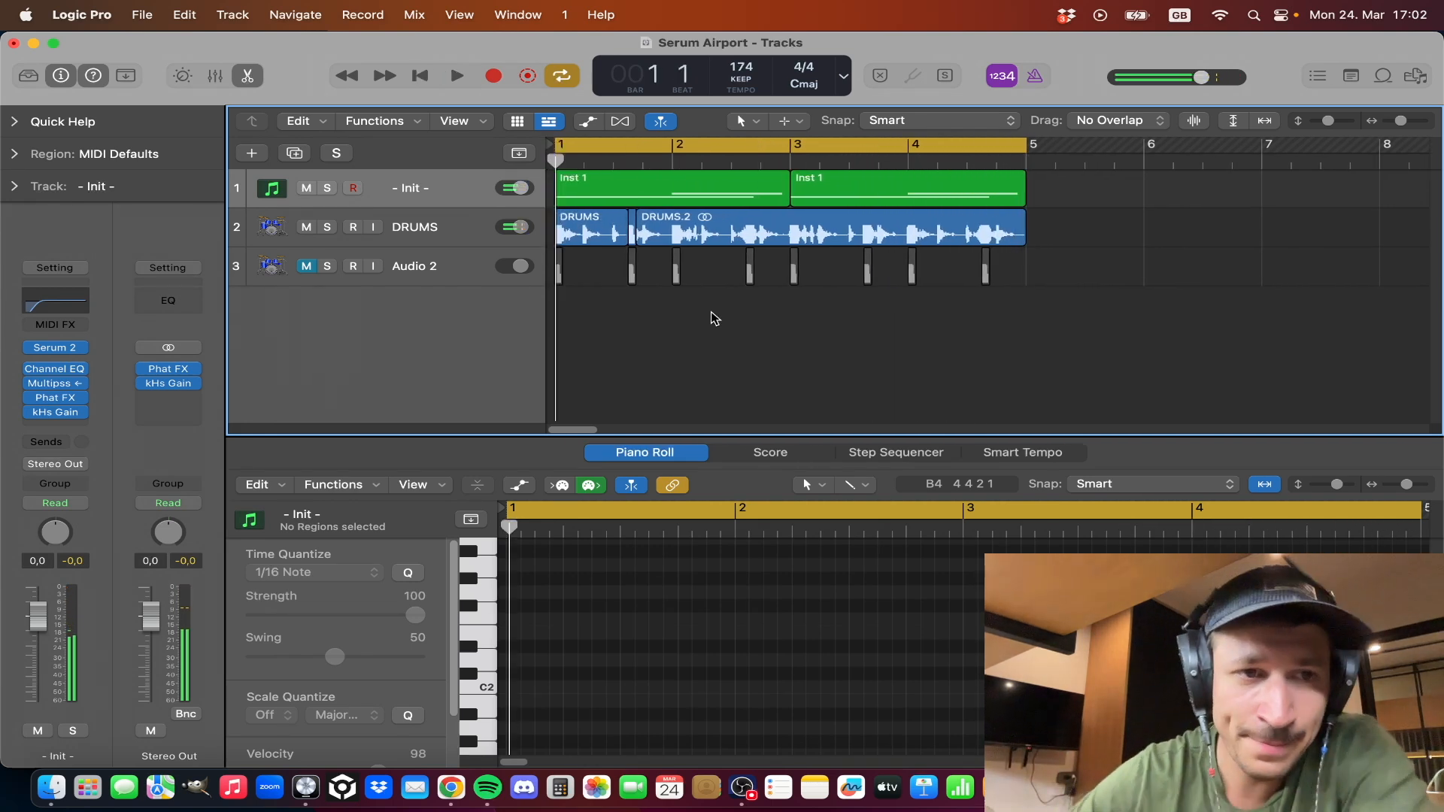
# Step: Reopen the Serum 2 instrument of the - Init - track
pyautogui.click(51, 350)
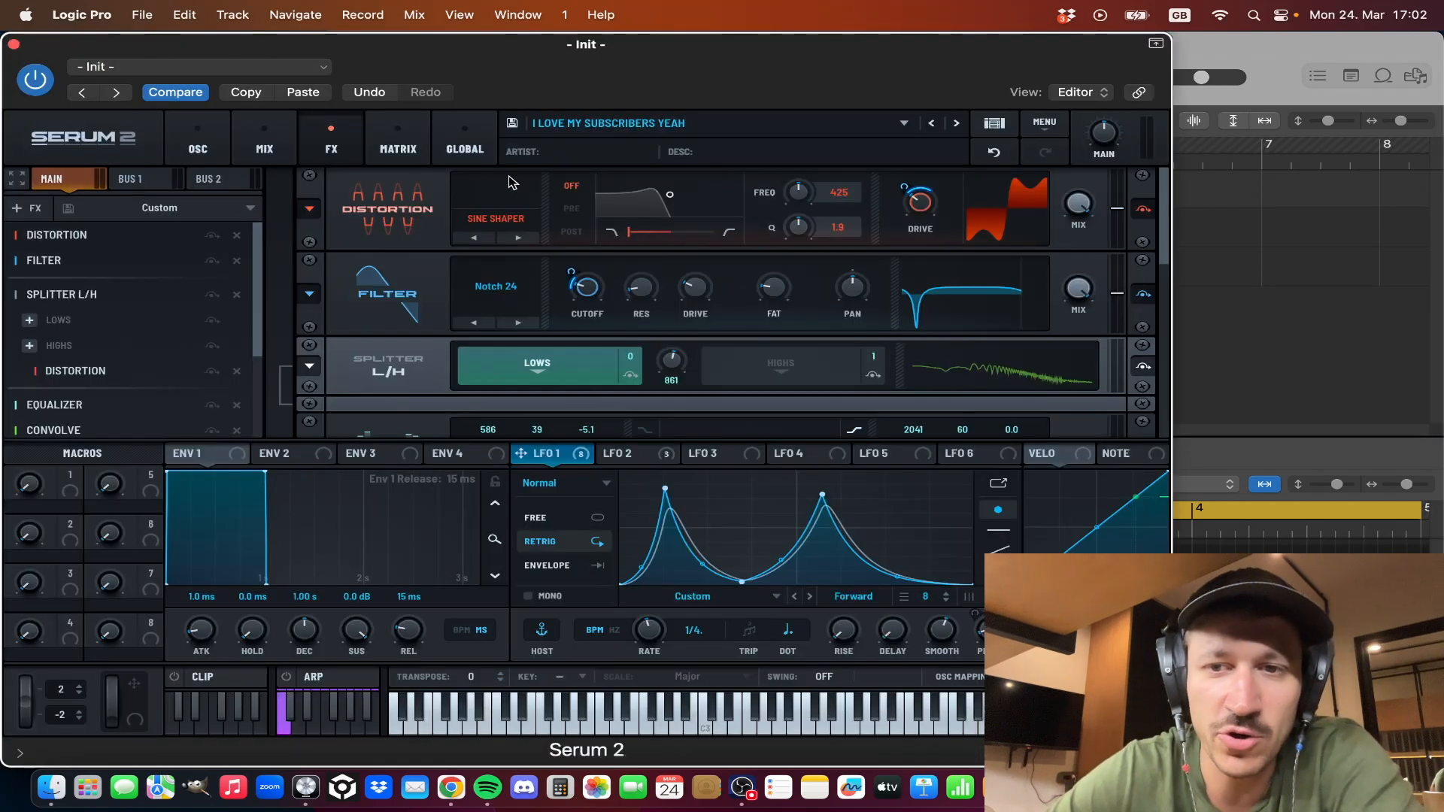